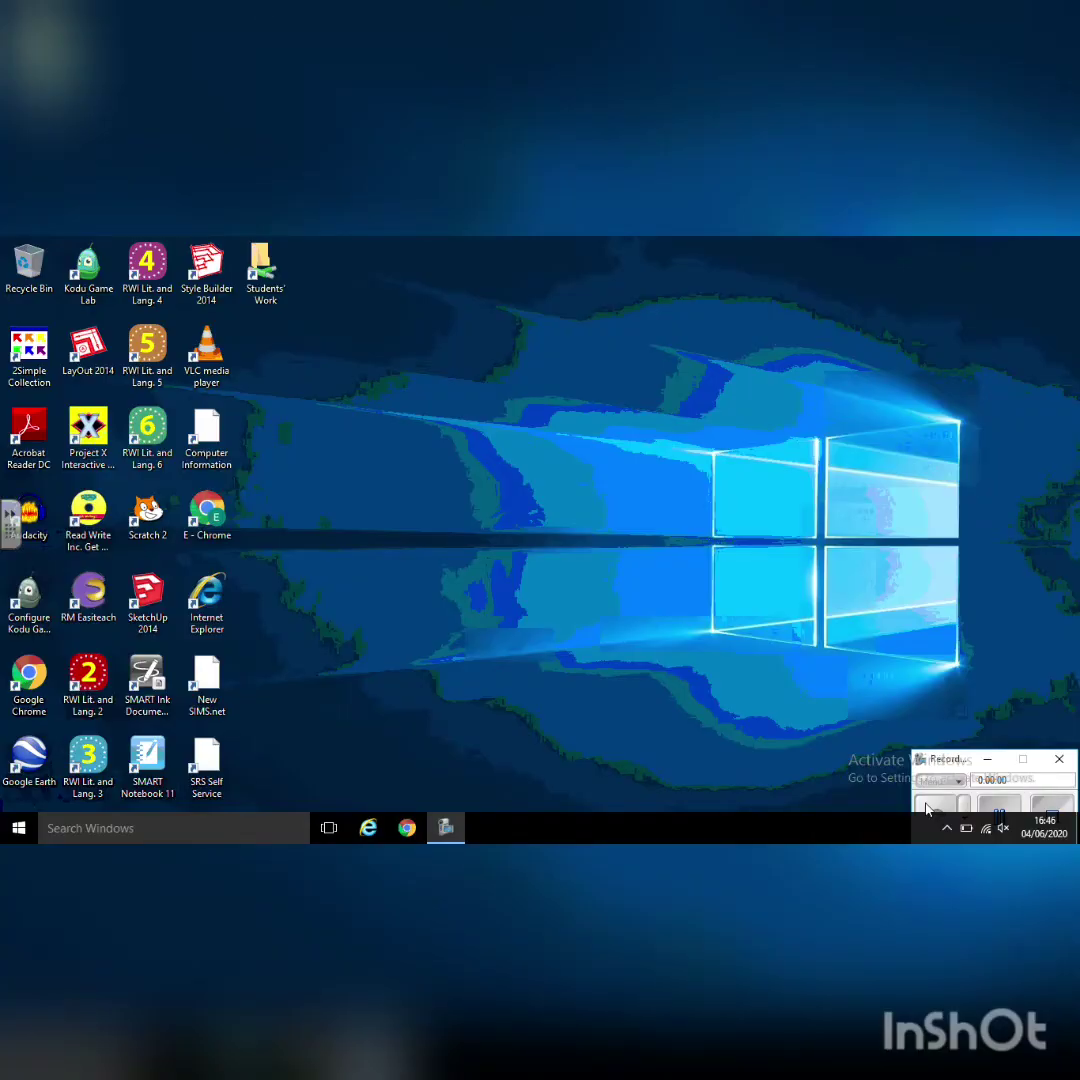
Search the web for 'hwb' and open the Hwb login page.
left_click(407, 828)
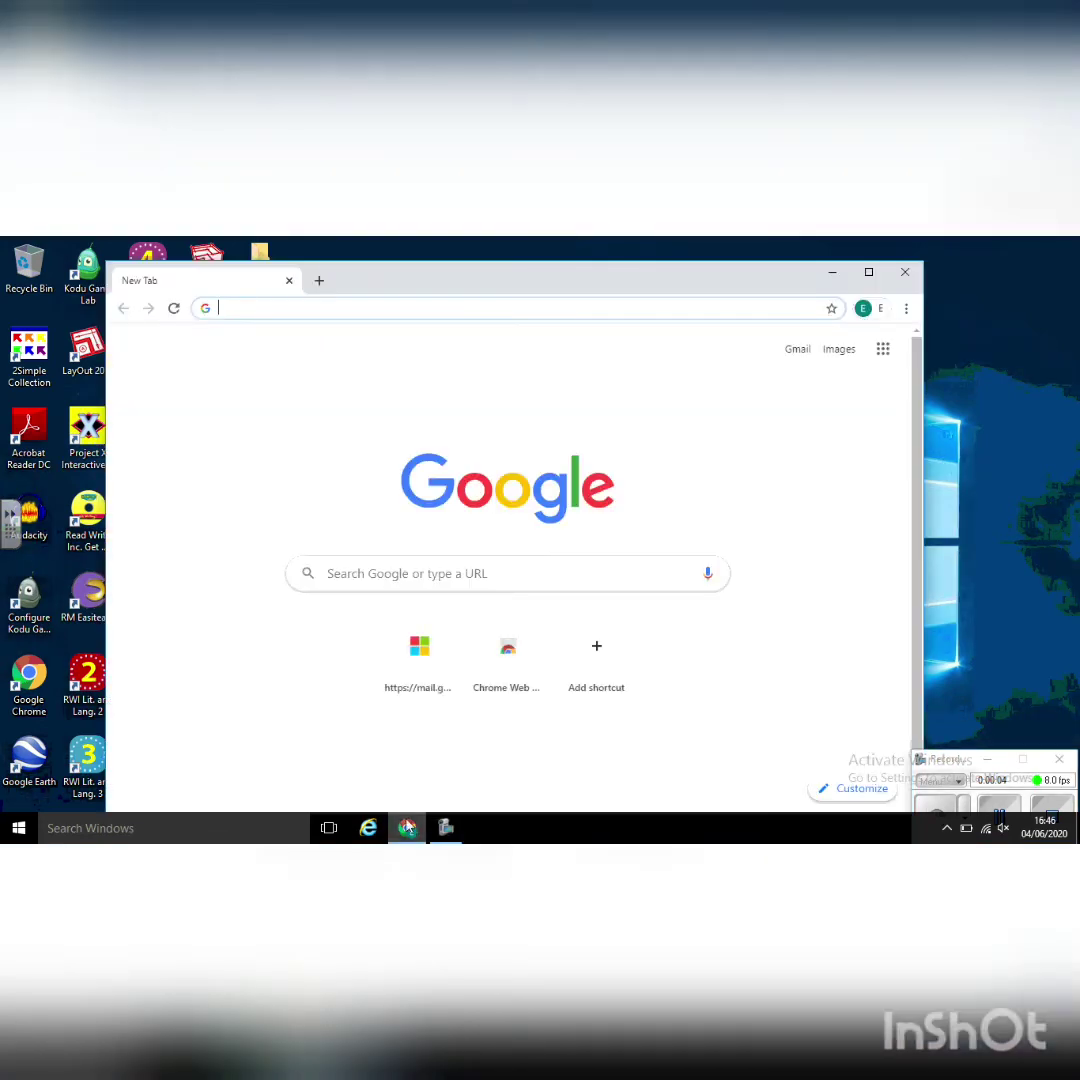
left_click(343, 578)
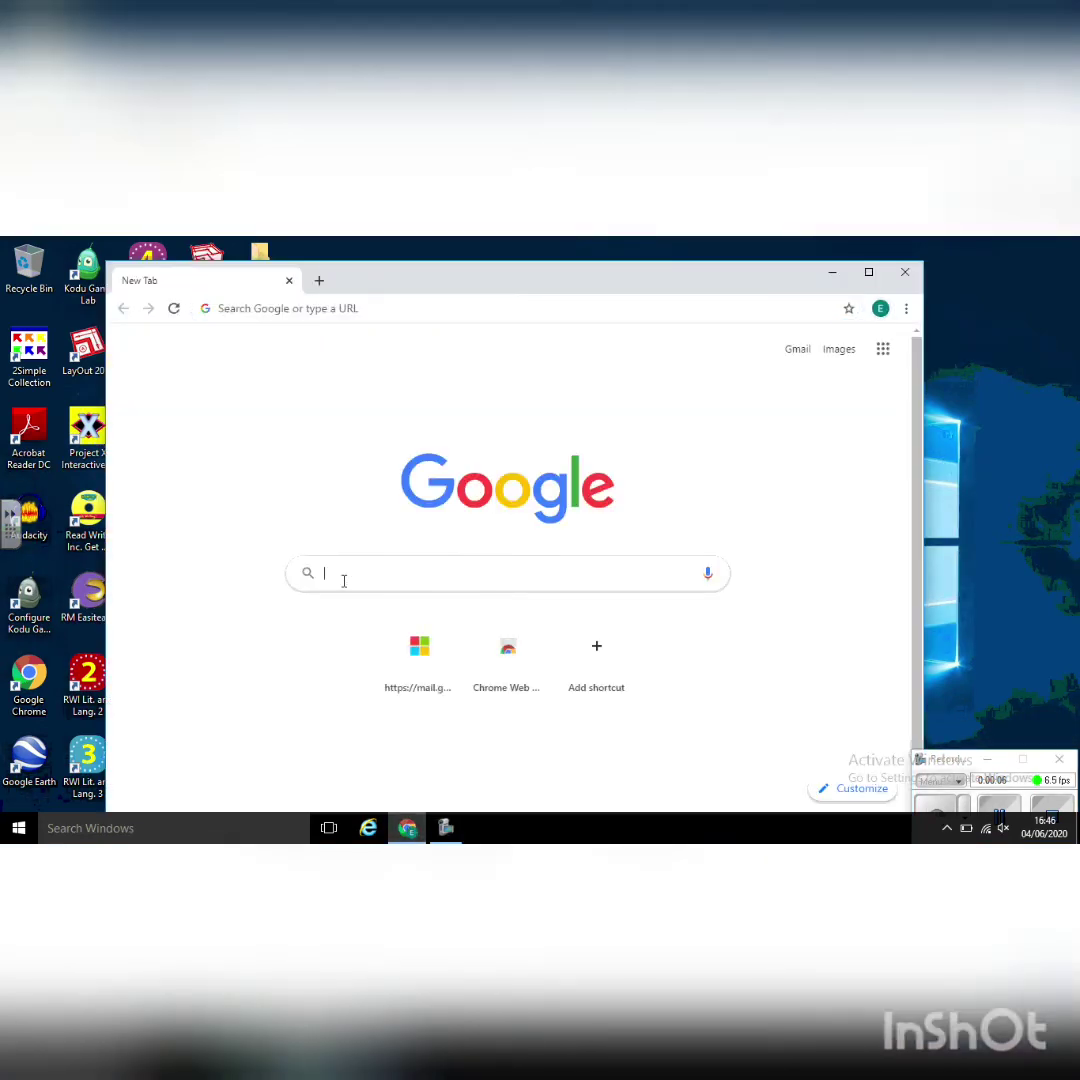
type("hwb")
key("Return")
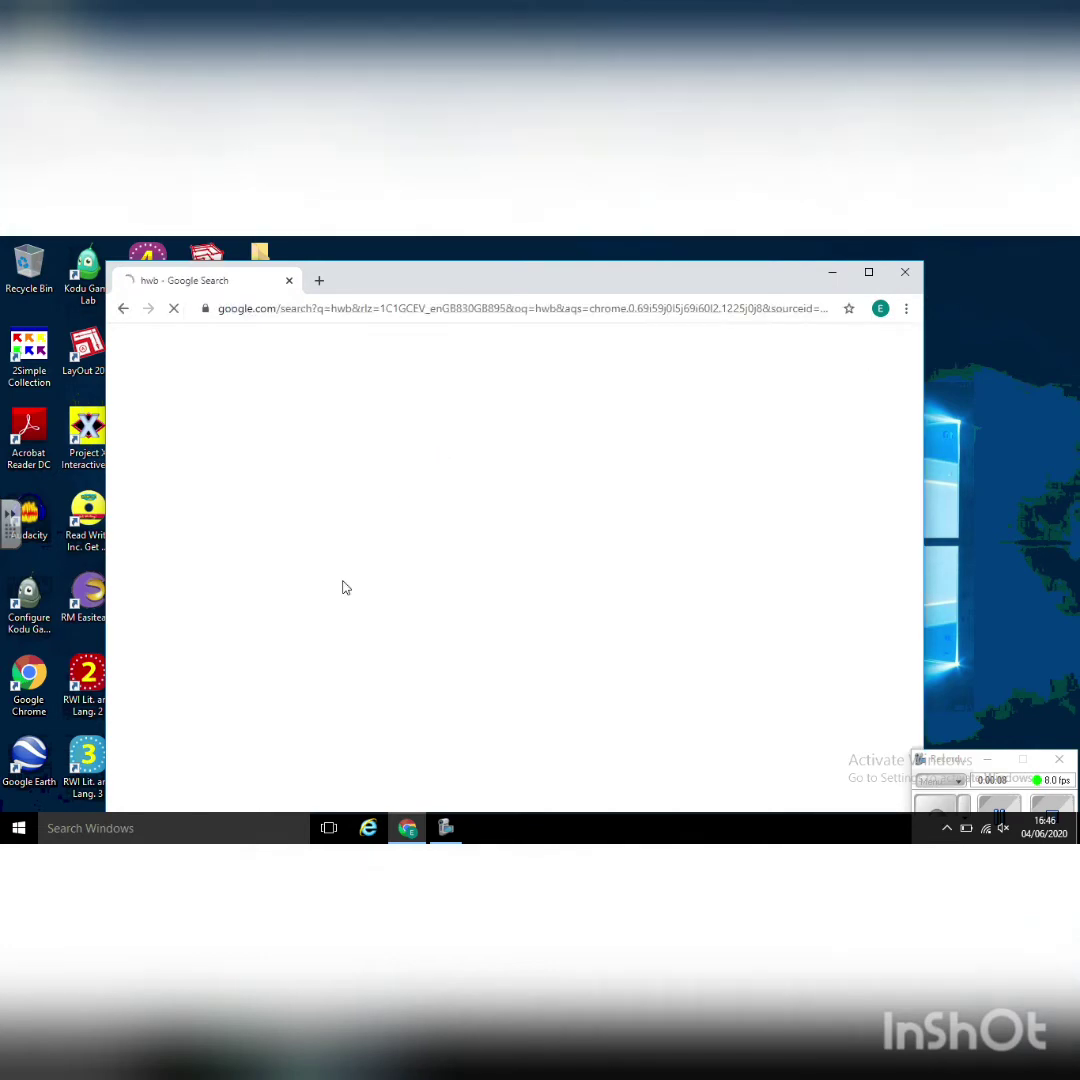
left_click(284, 545)
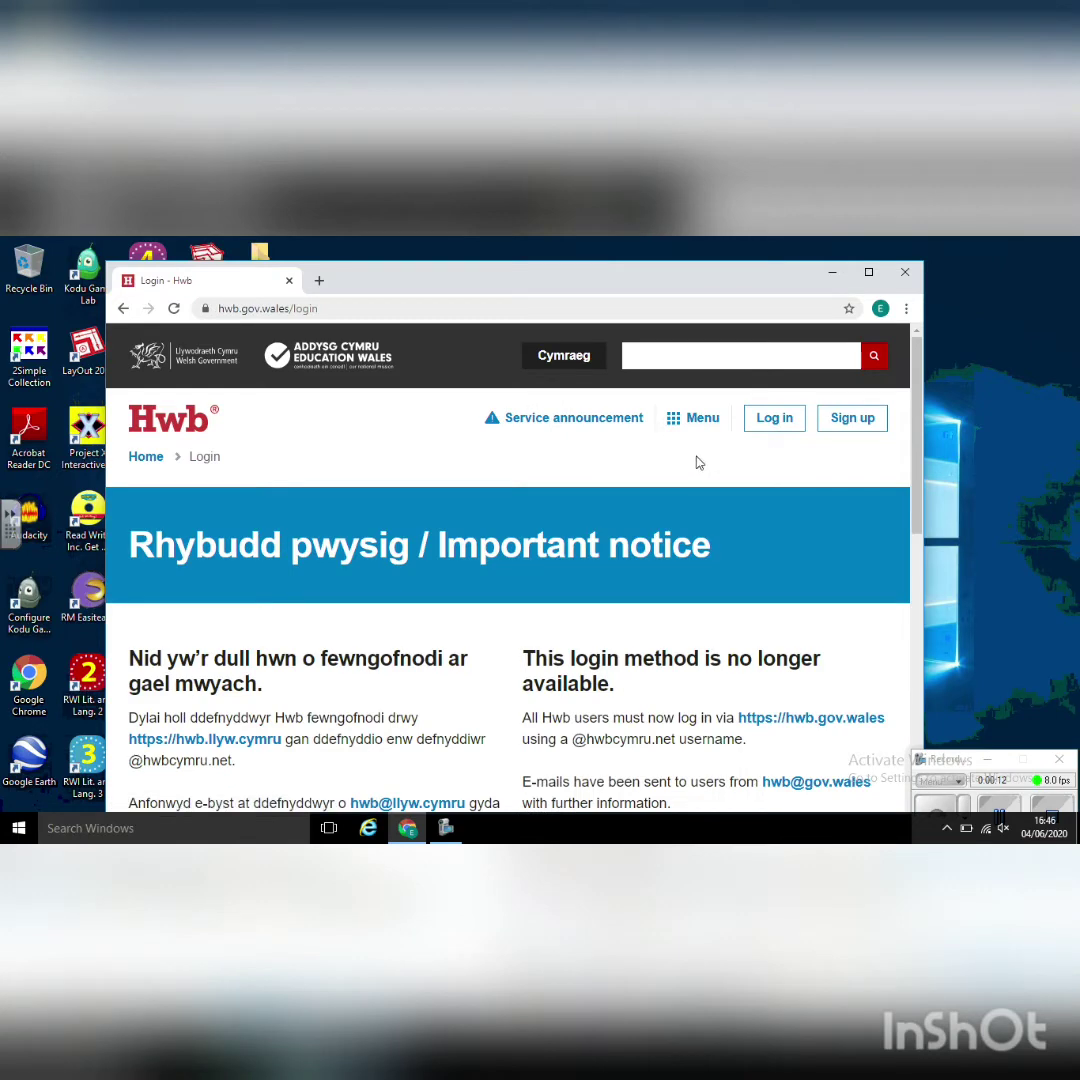
Sign in to Hwb with the school account and show the services menu.
left_click(774, 418)
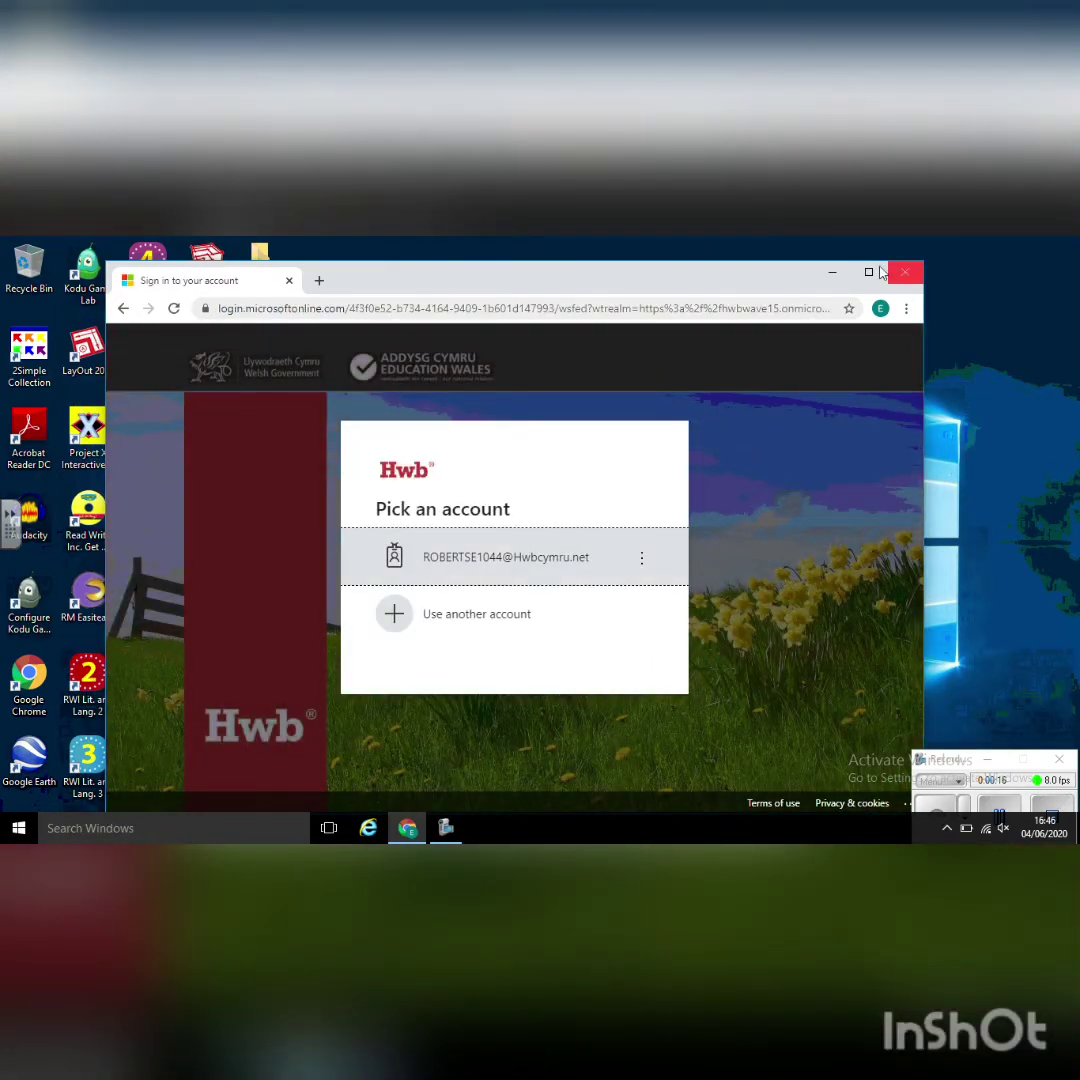
left_click(868, 272)
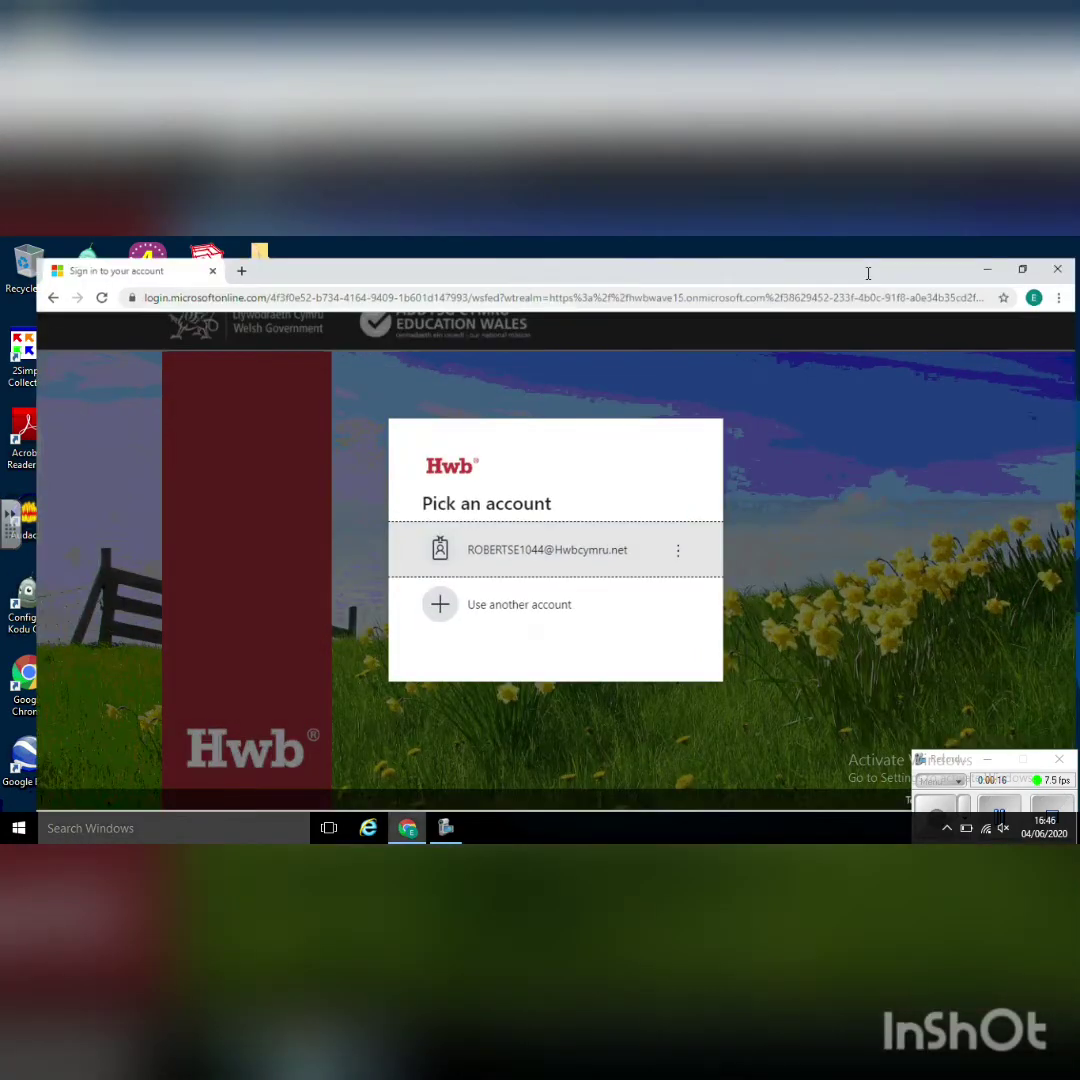
left_click(504, 550)
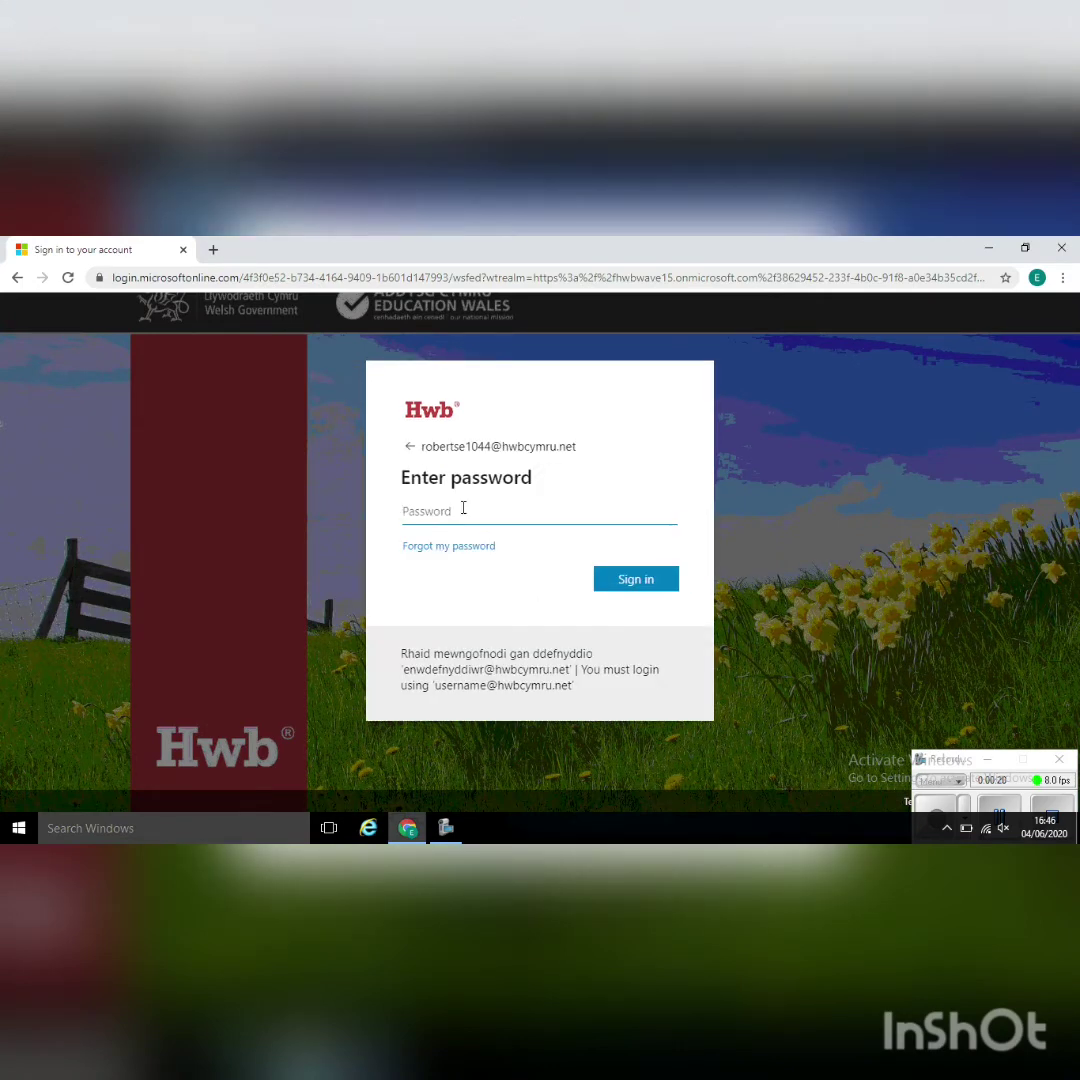
type("•••••••")
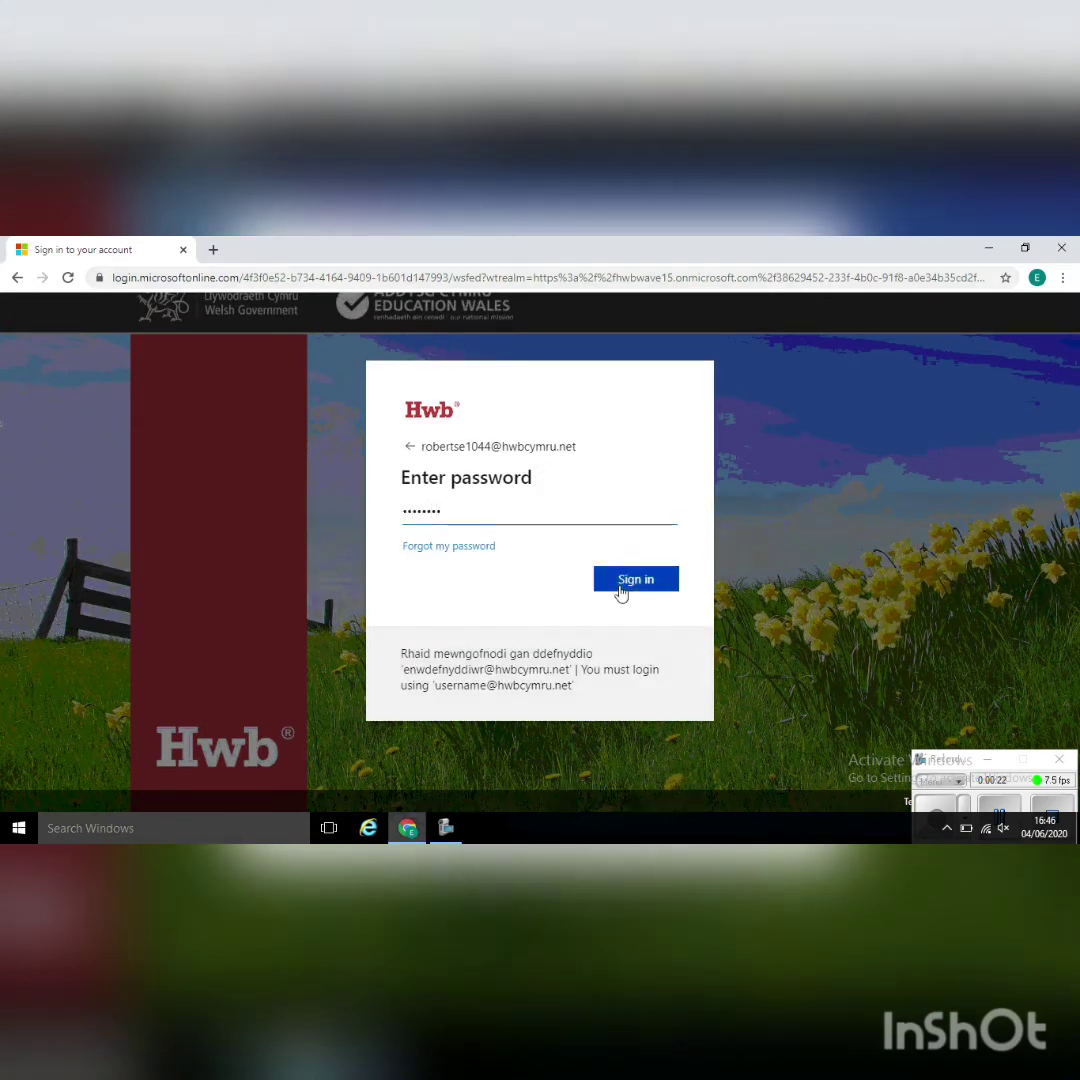
left_click(630, 582)
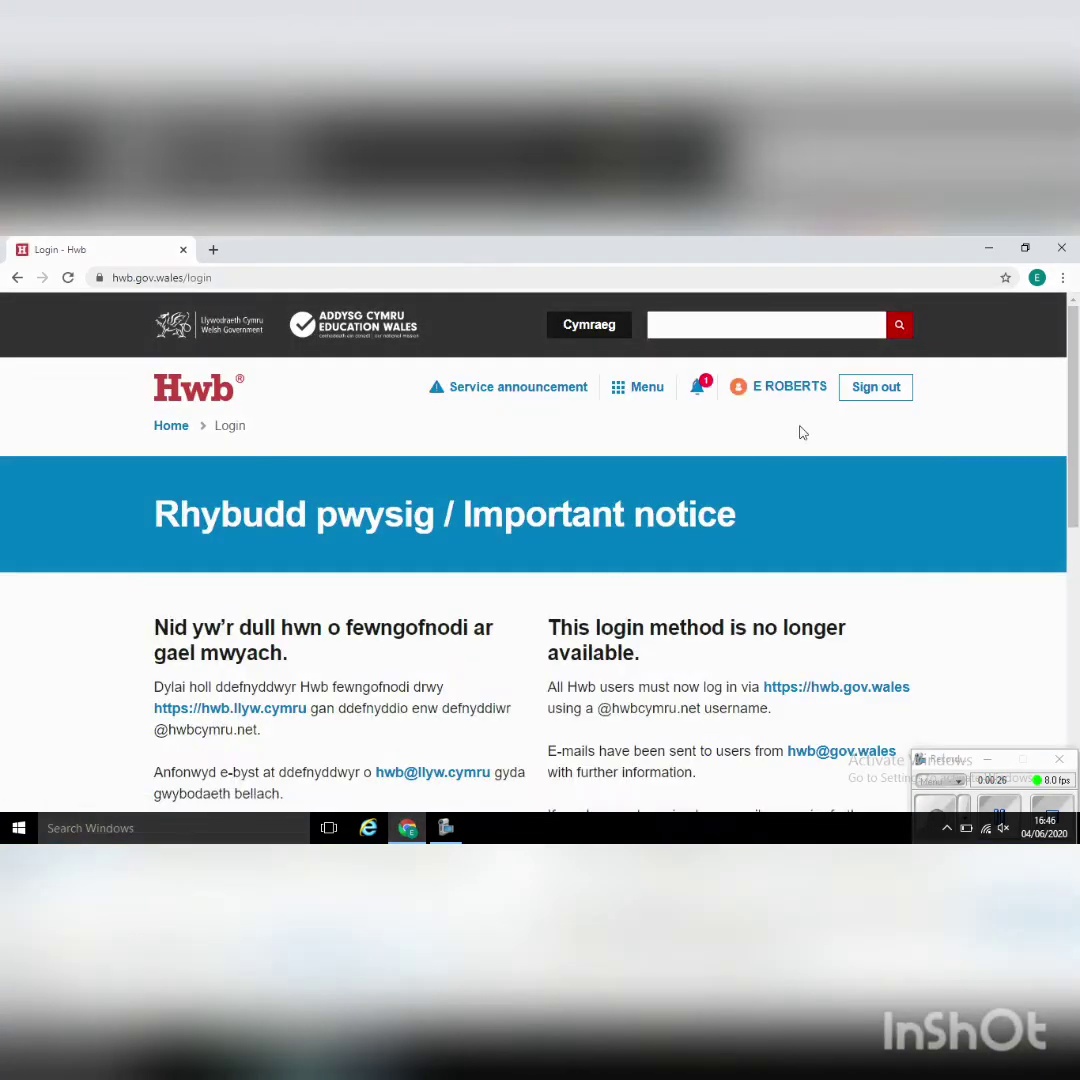
left_click(627, 387)
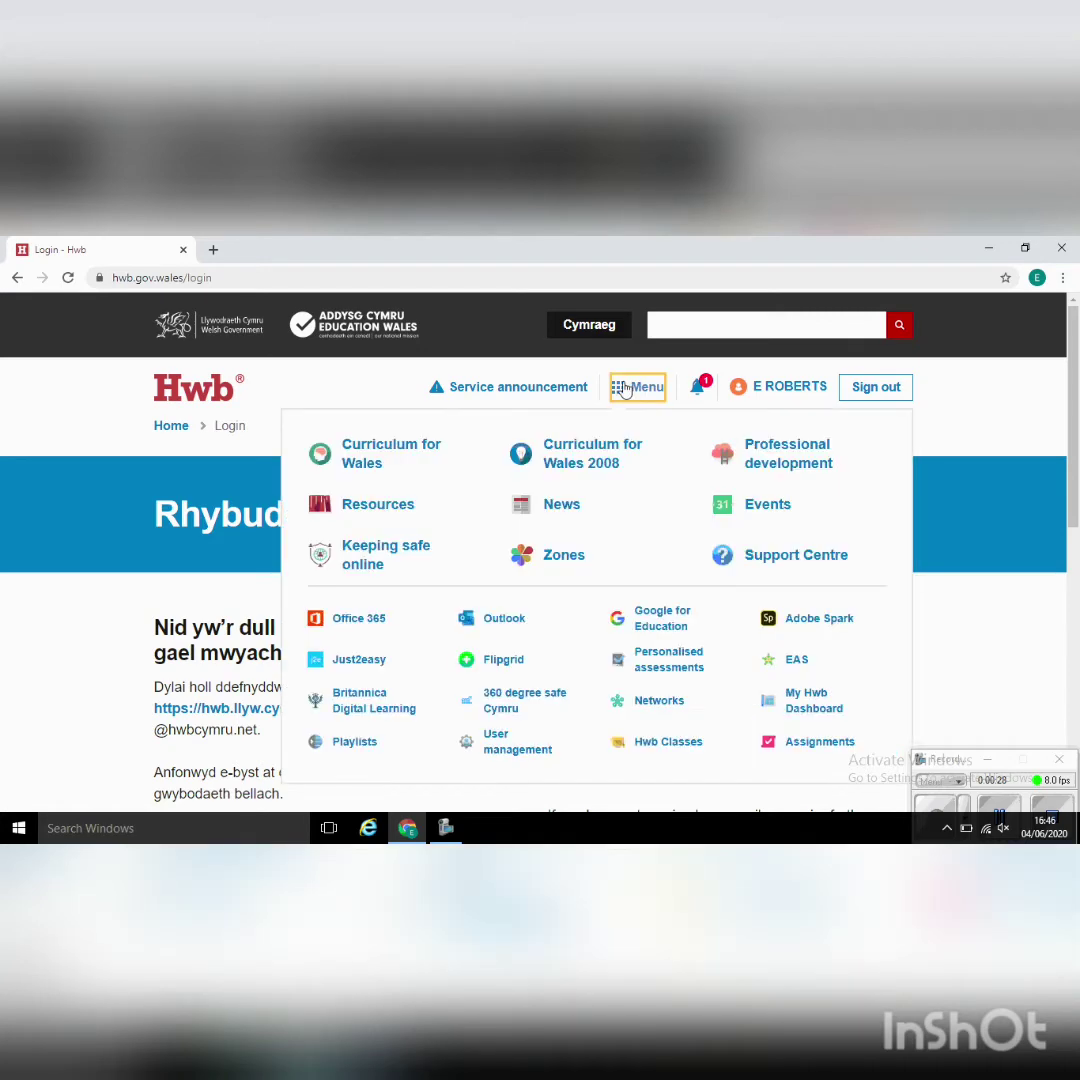
Launch Google for Education, then open Google Slides from Classroom's Google apps grid.
left_click(653, 624)
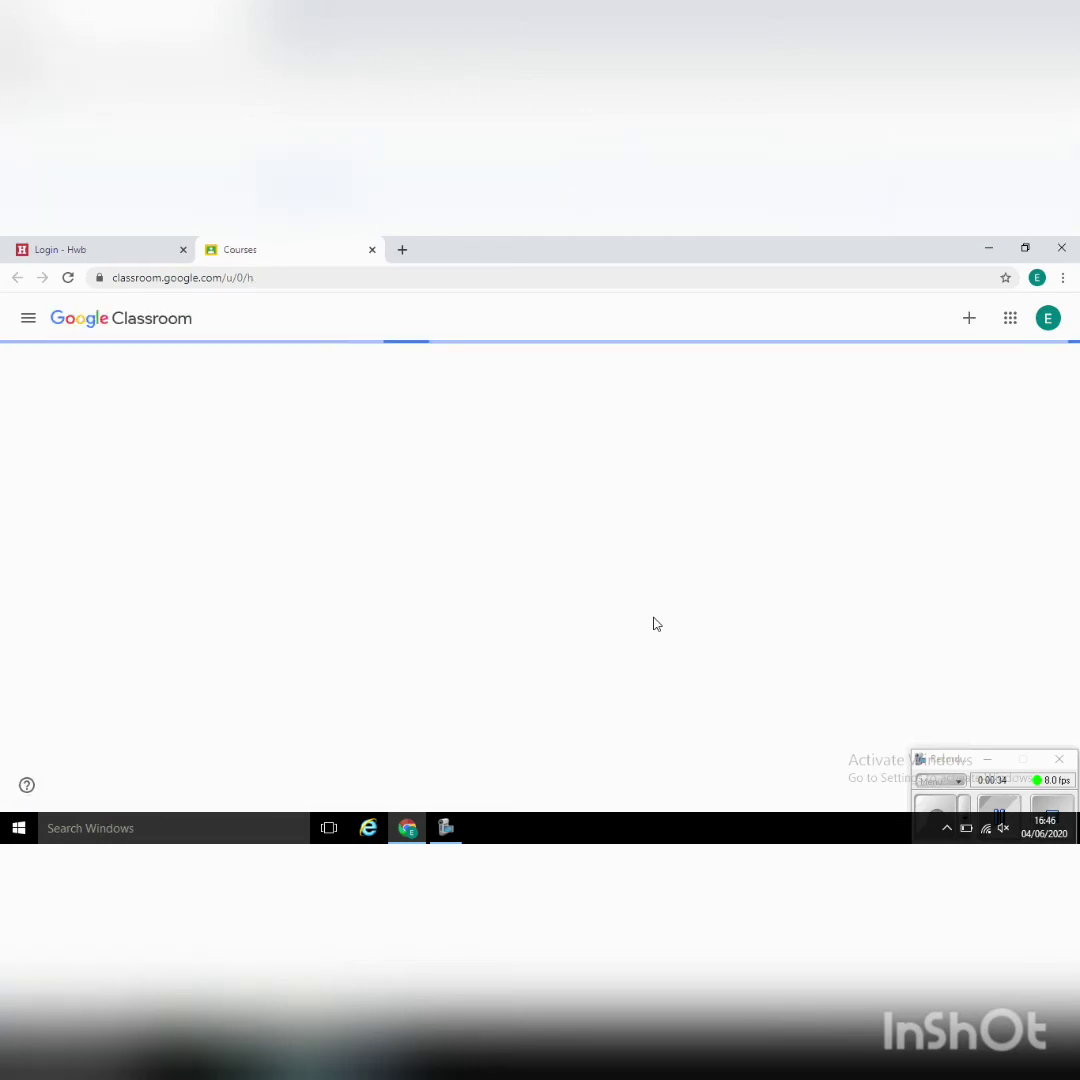
left_click(1008, 320)
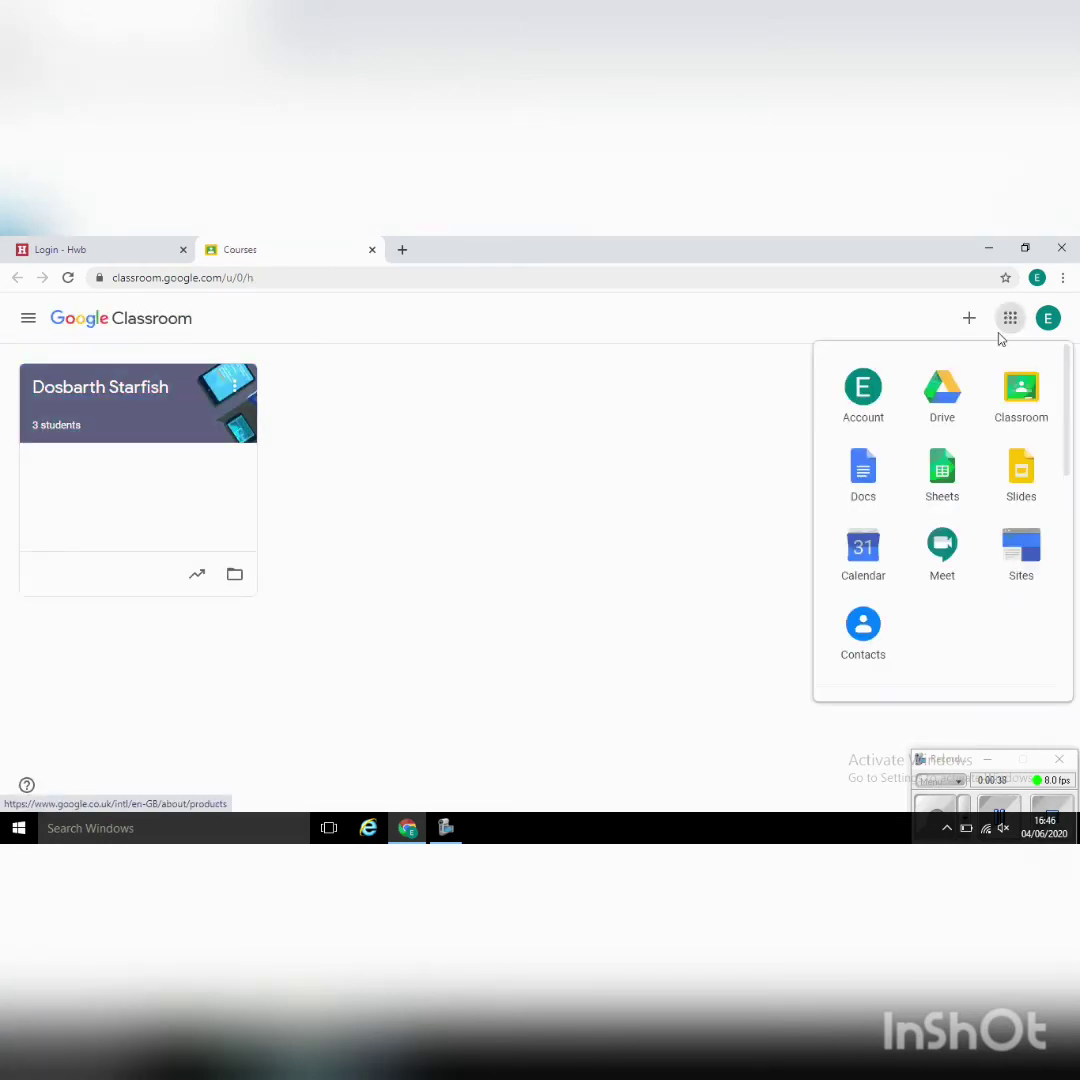
left_click(1024, 468)
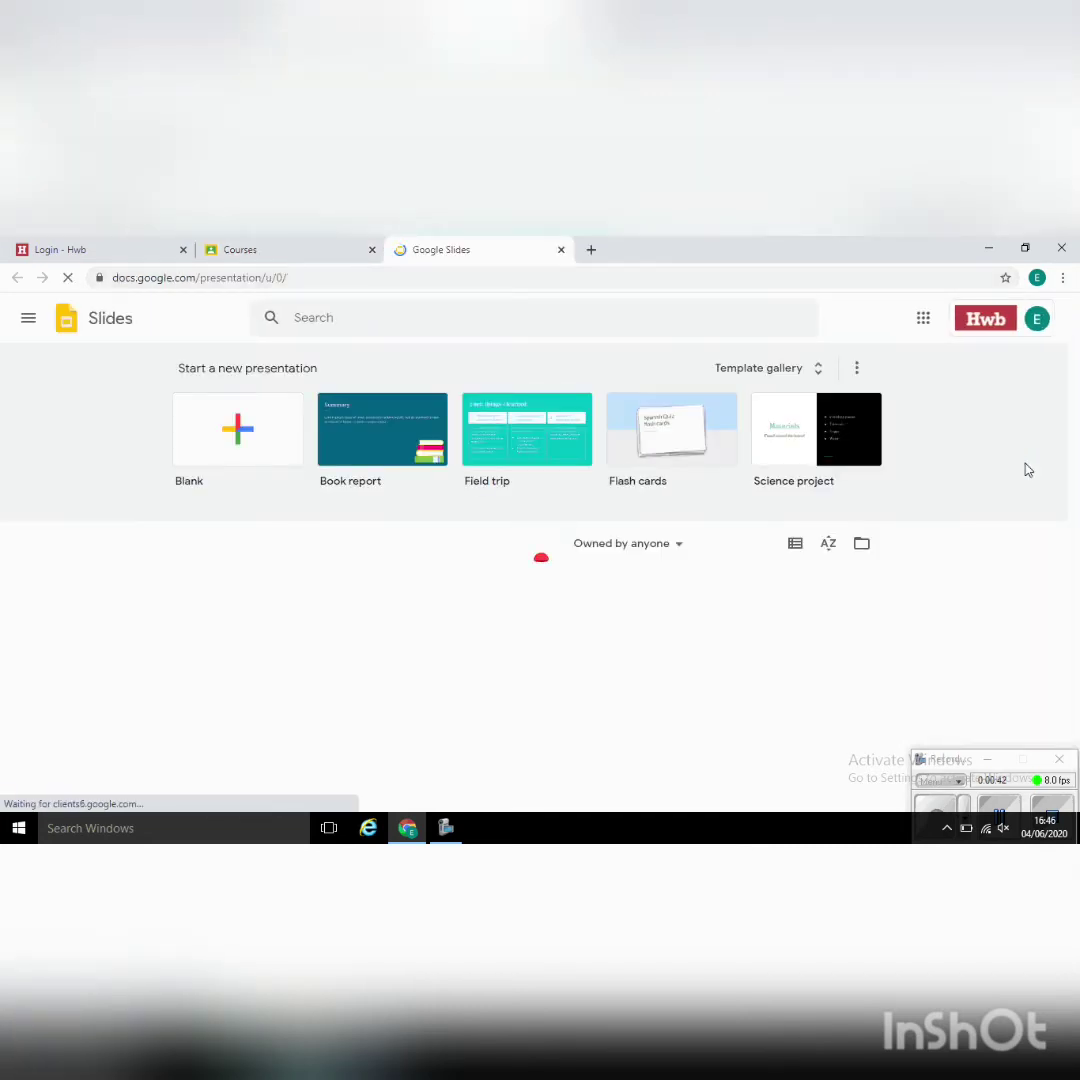
Create a blank presentation titled 'Welsh Art and Music' with a Mrs Roberts byline.
left_click(237, 435)
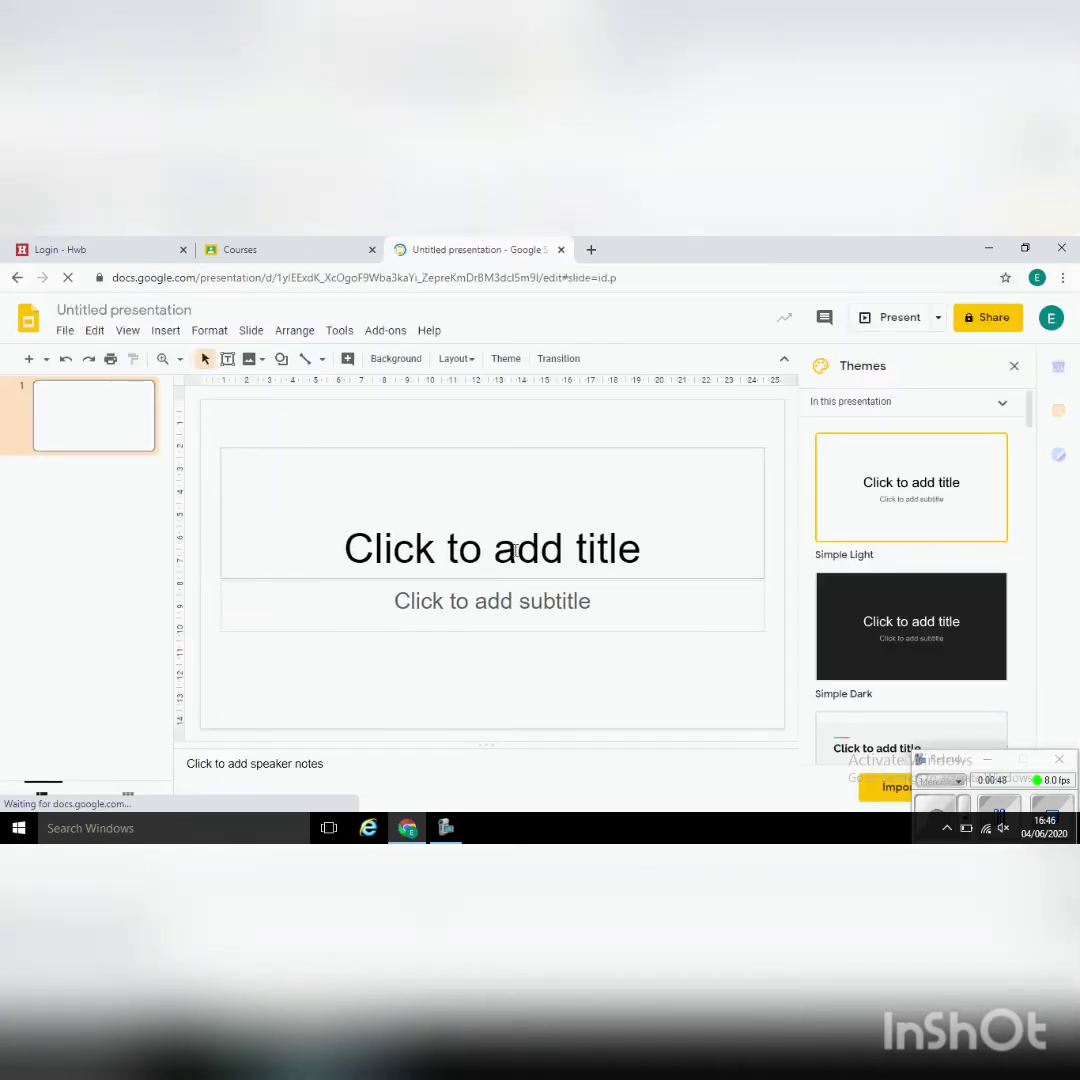
left_click(484, 550)
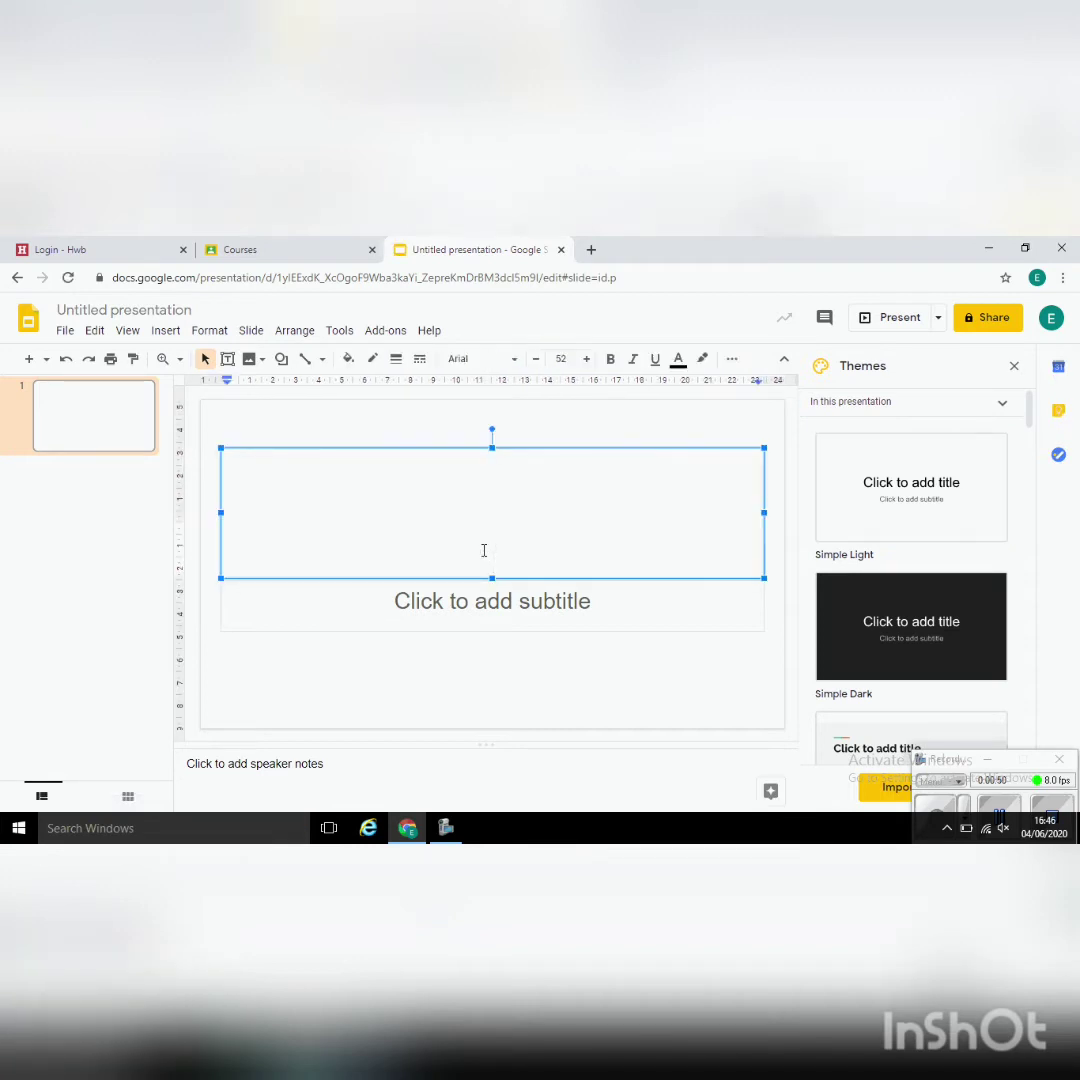
type("Welsh")
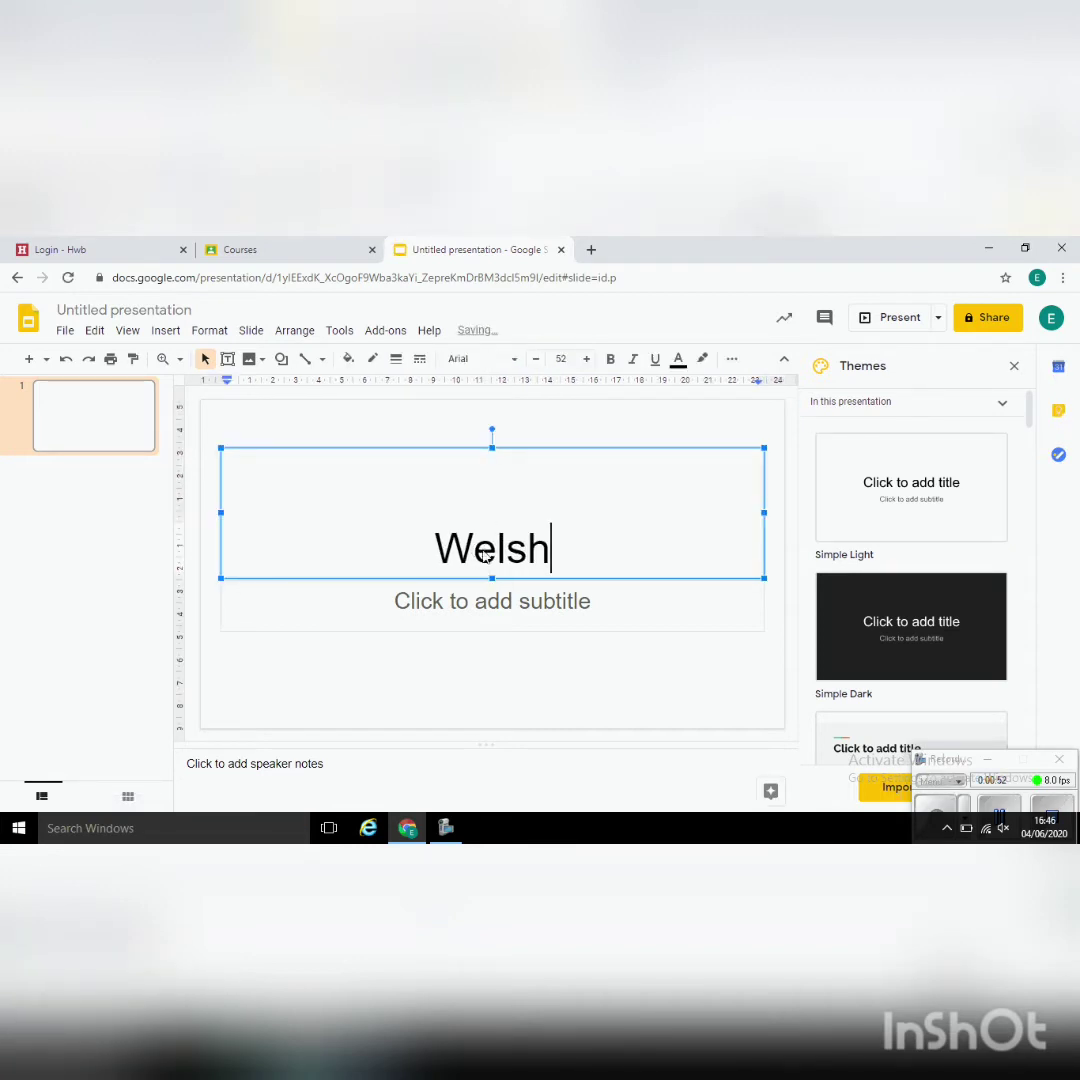
type(" Art and Music")
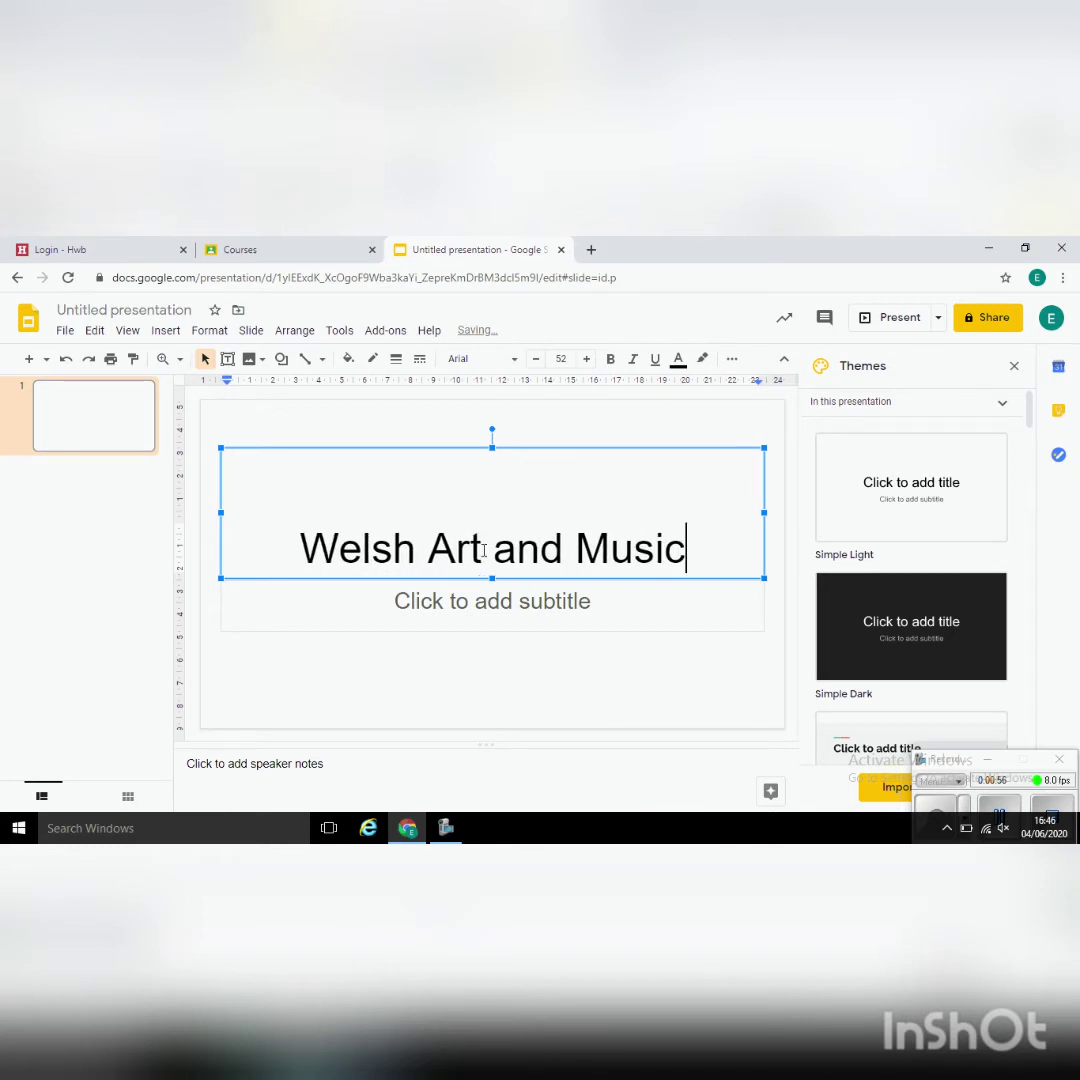
left_click(483, 604)
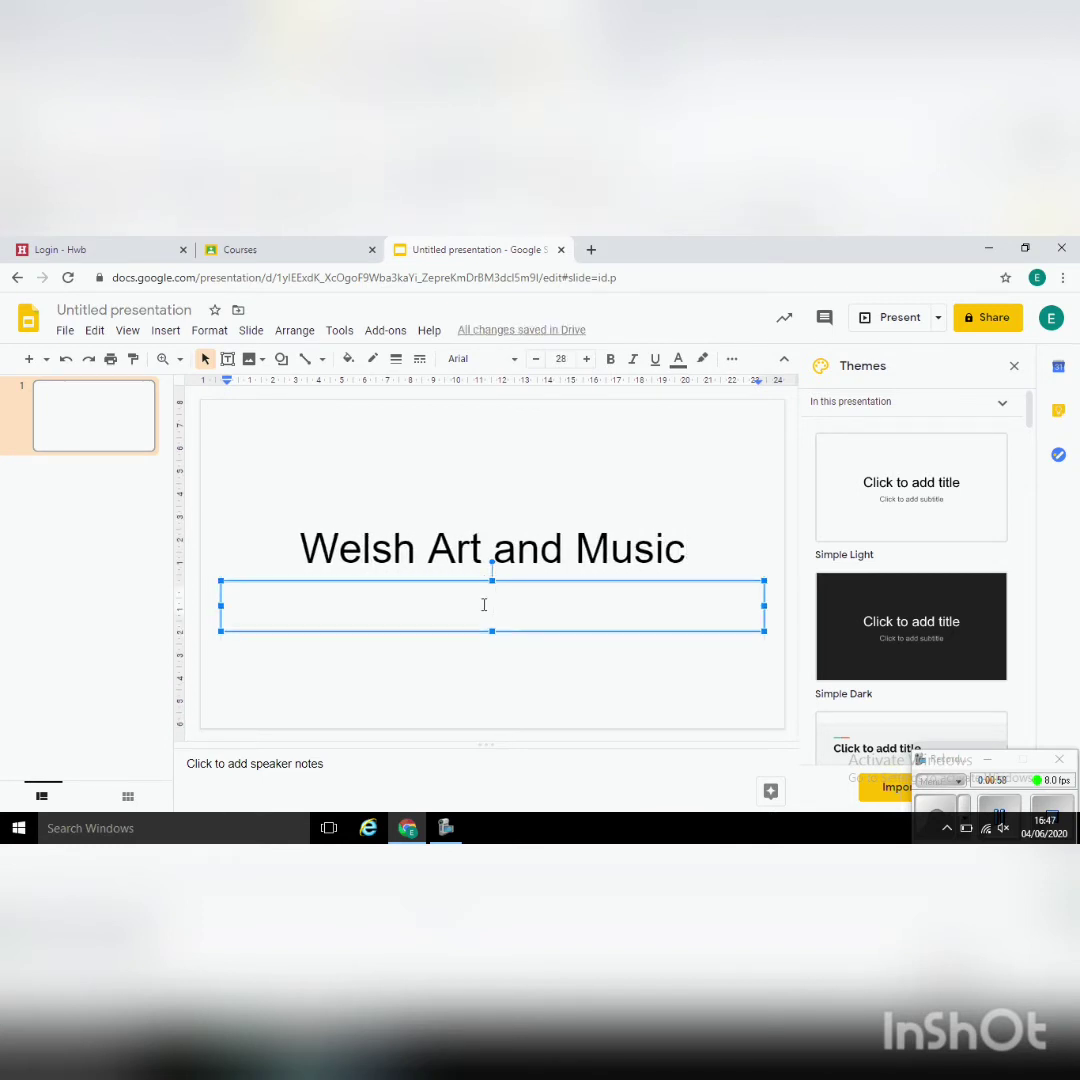
type("by Mrs Roberts")
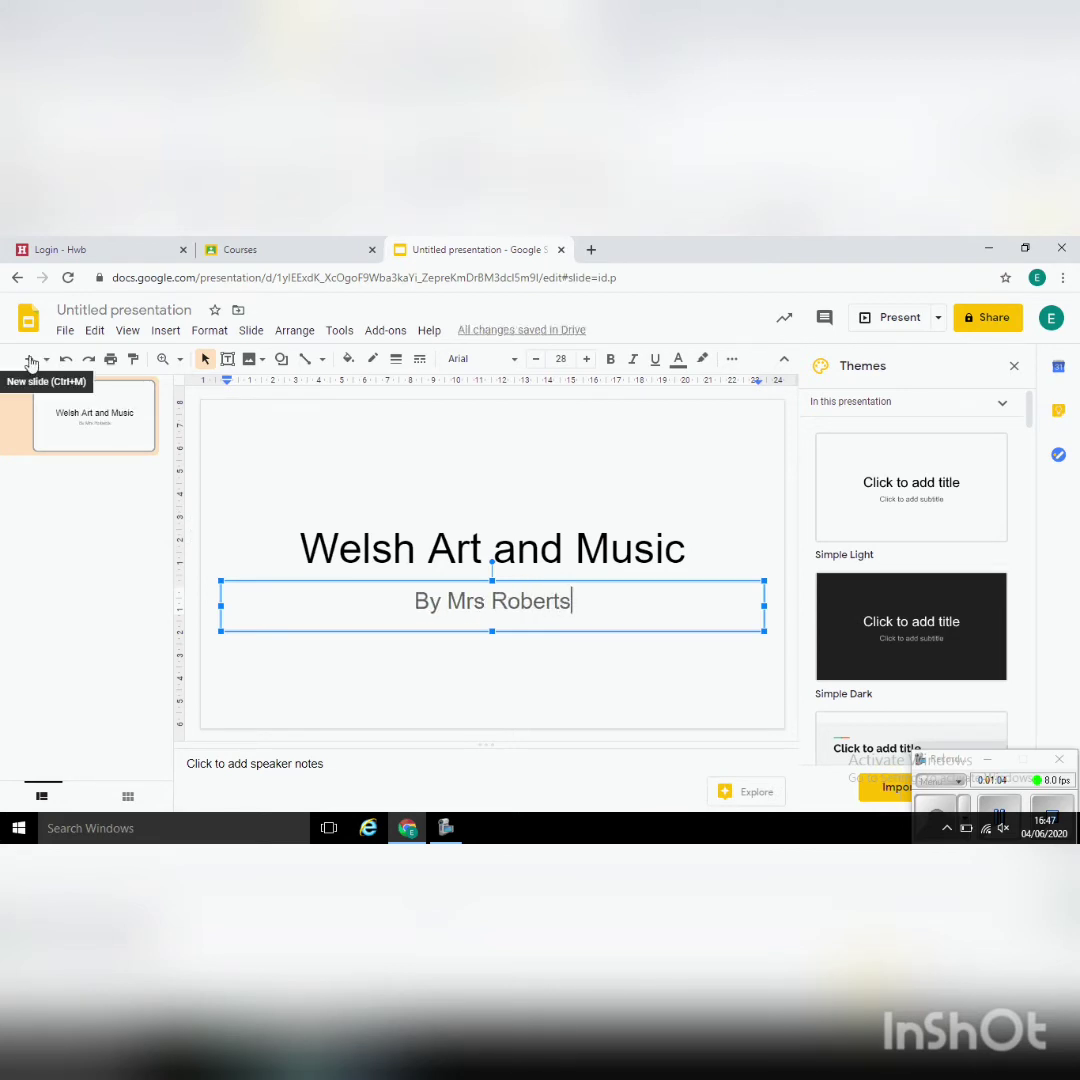
Add slide two titled 'Rhiannon Roberts' and open a new browser tab for research.
left_click(31, 360)
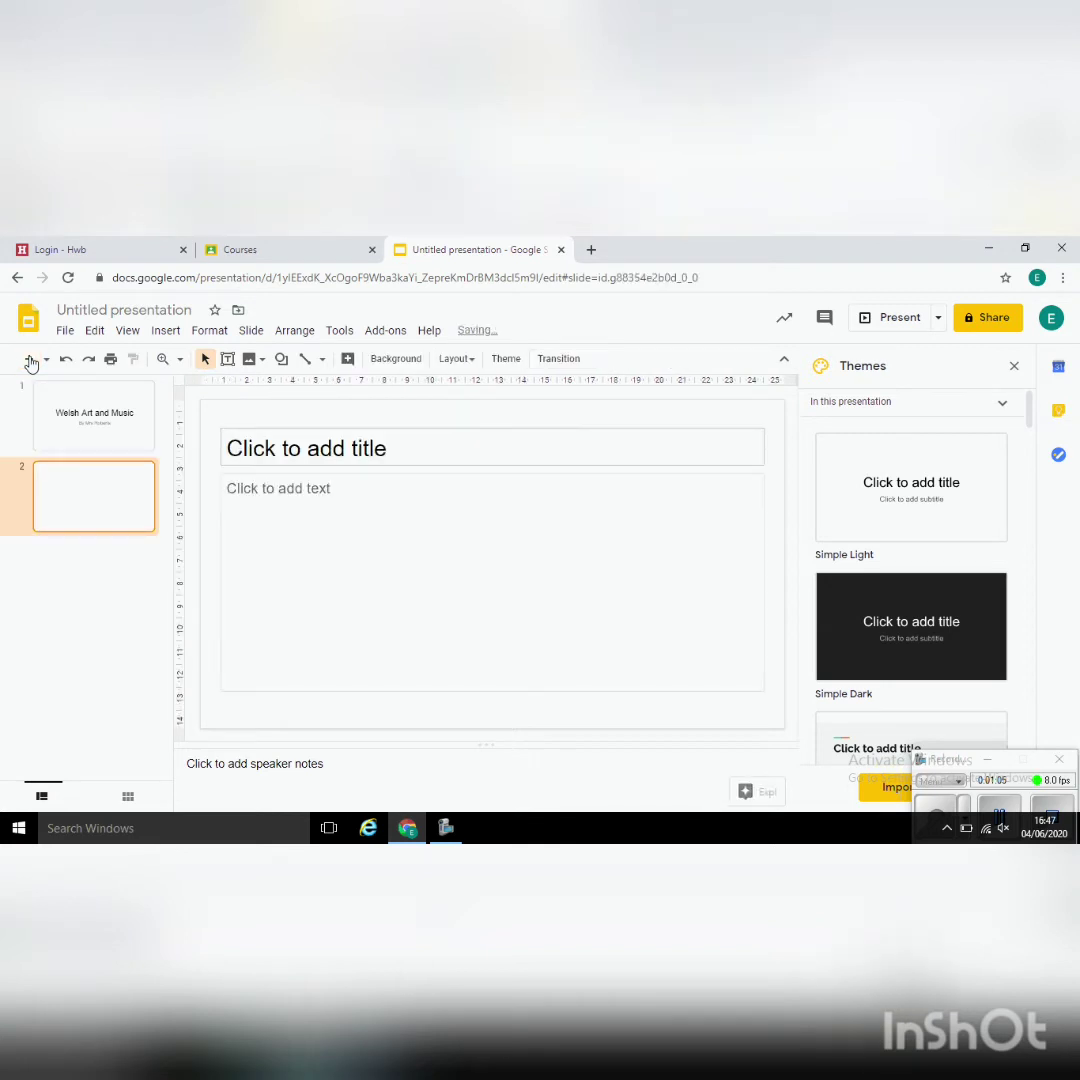
left_click(273, 451)
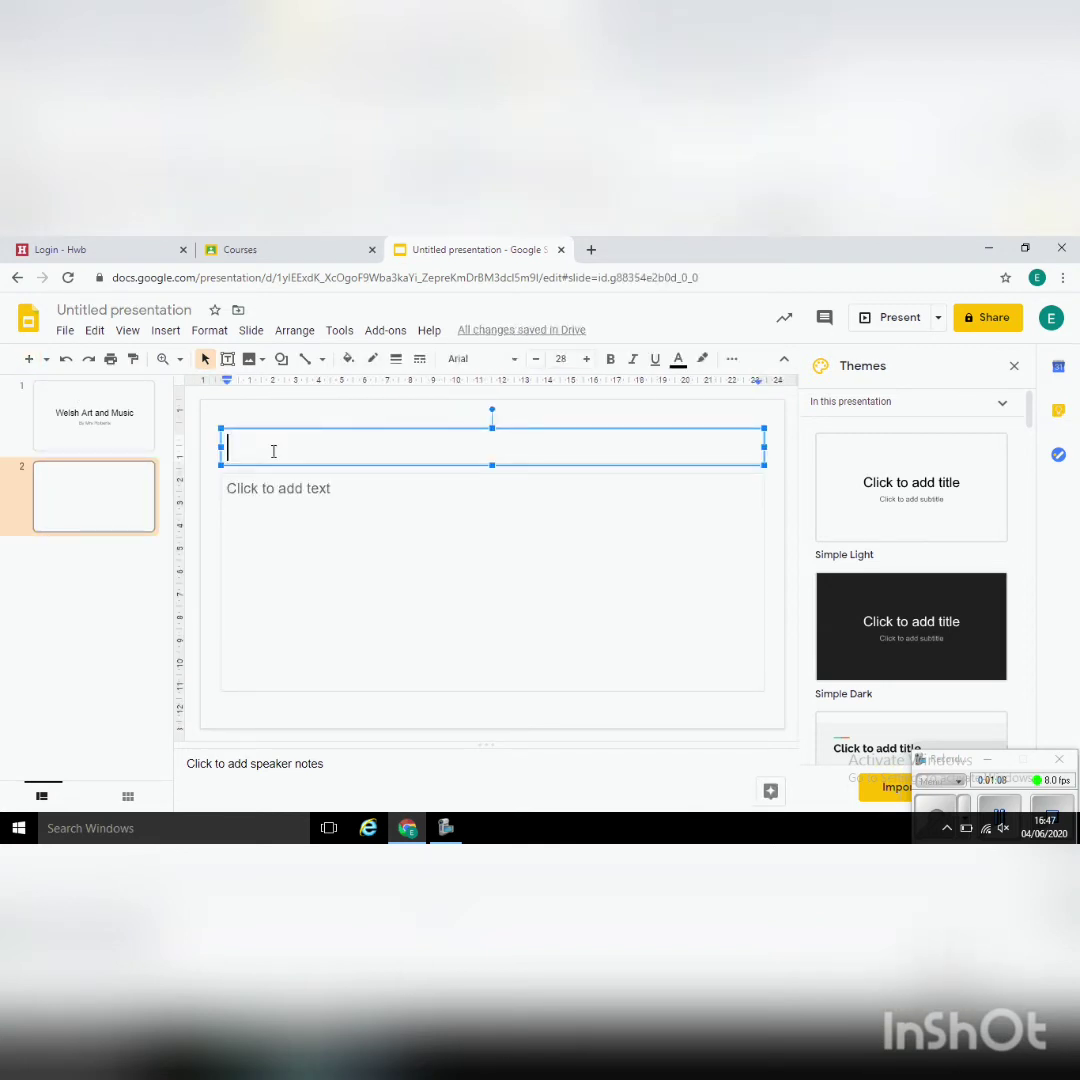
type("Rhiannon Roberts")
left_click(308, 517)
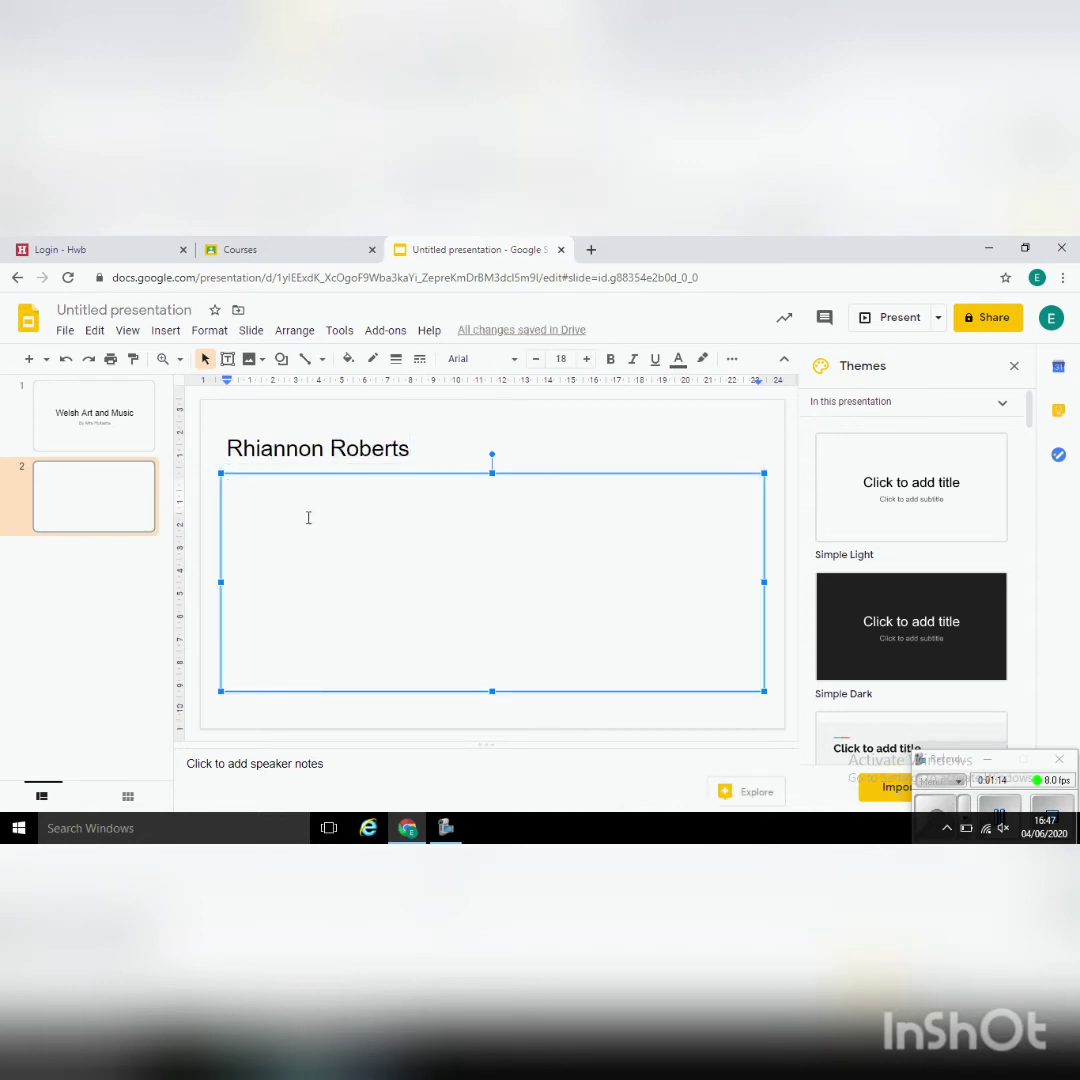
left_click(591, 249)
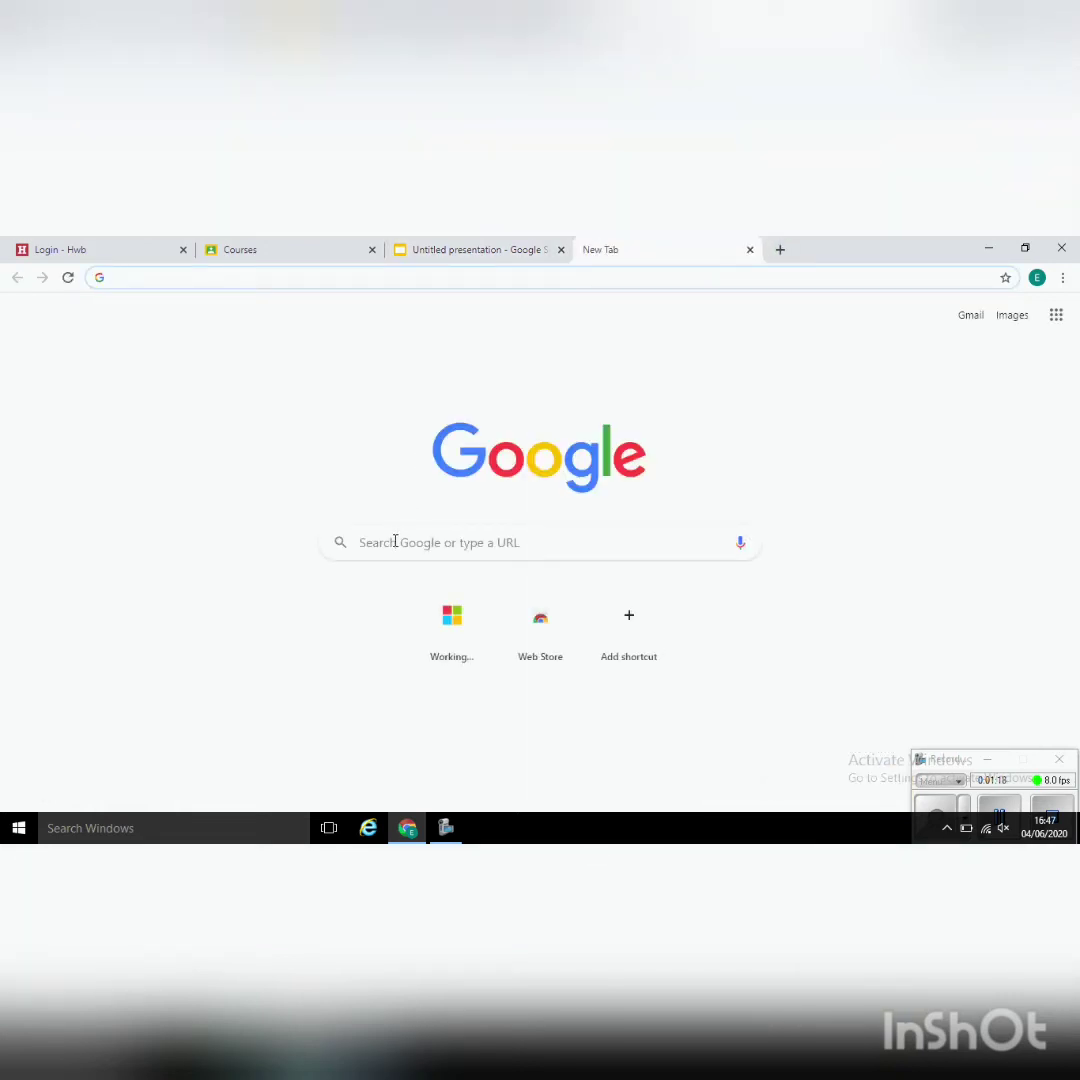
Search Google for Rhiannon Roberts and open the Rhiannon Art website result.
left_click(395, 541)
type("Rhi")
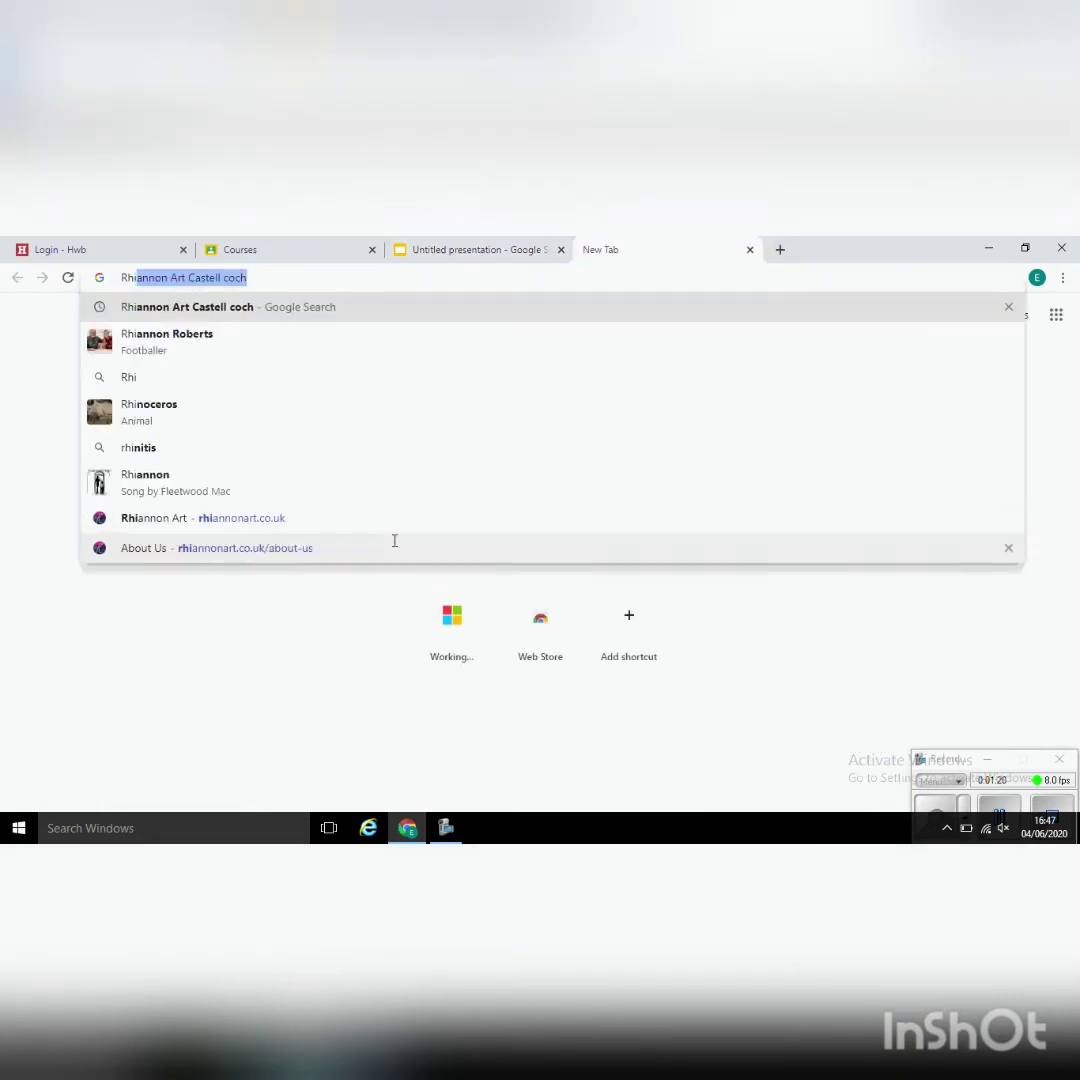
type("annon Ro")
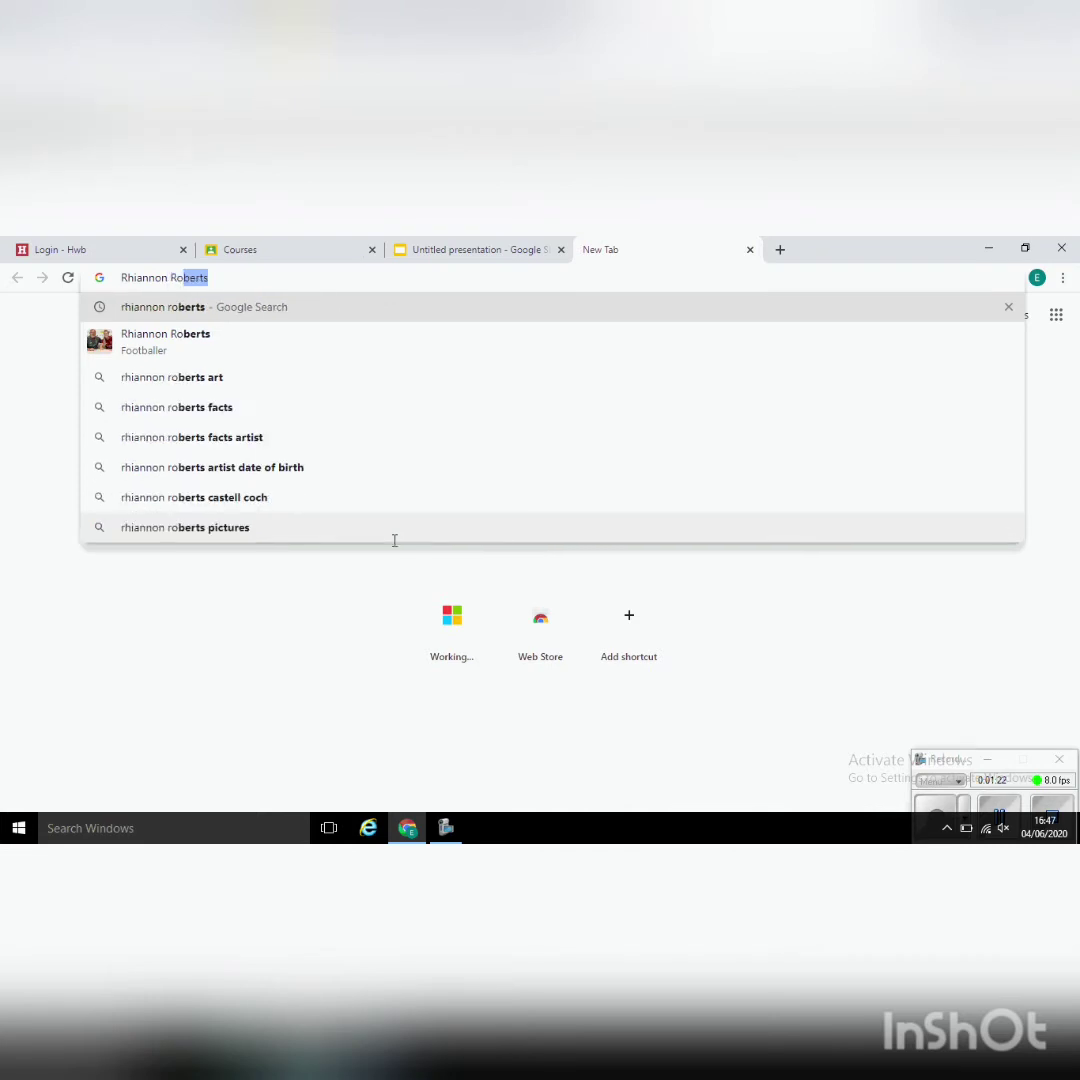
type("berts")
key("Return")
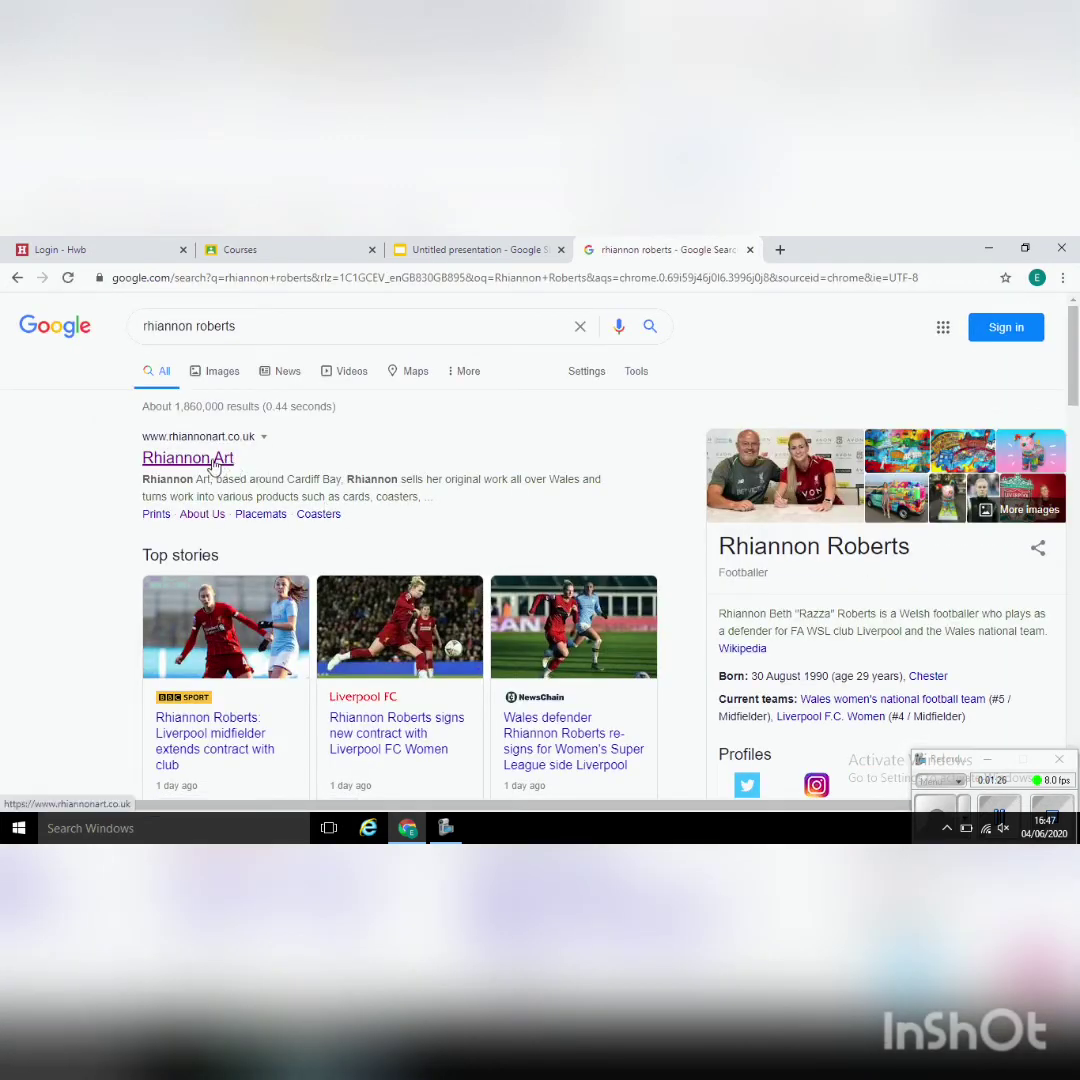
left_click(212, 460)
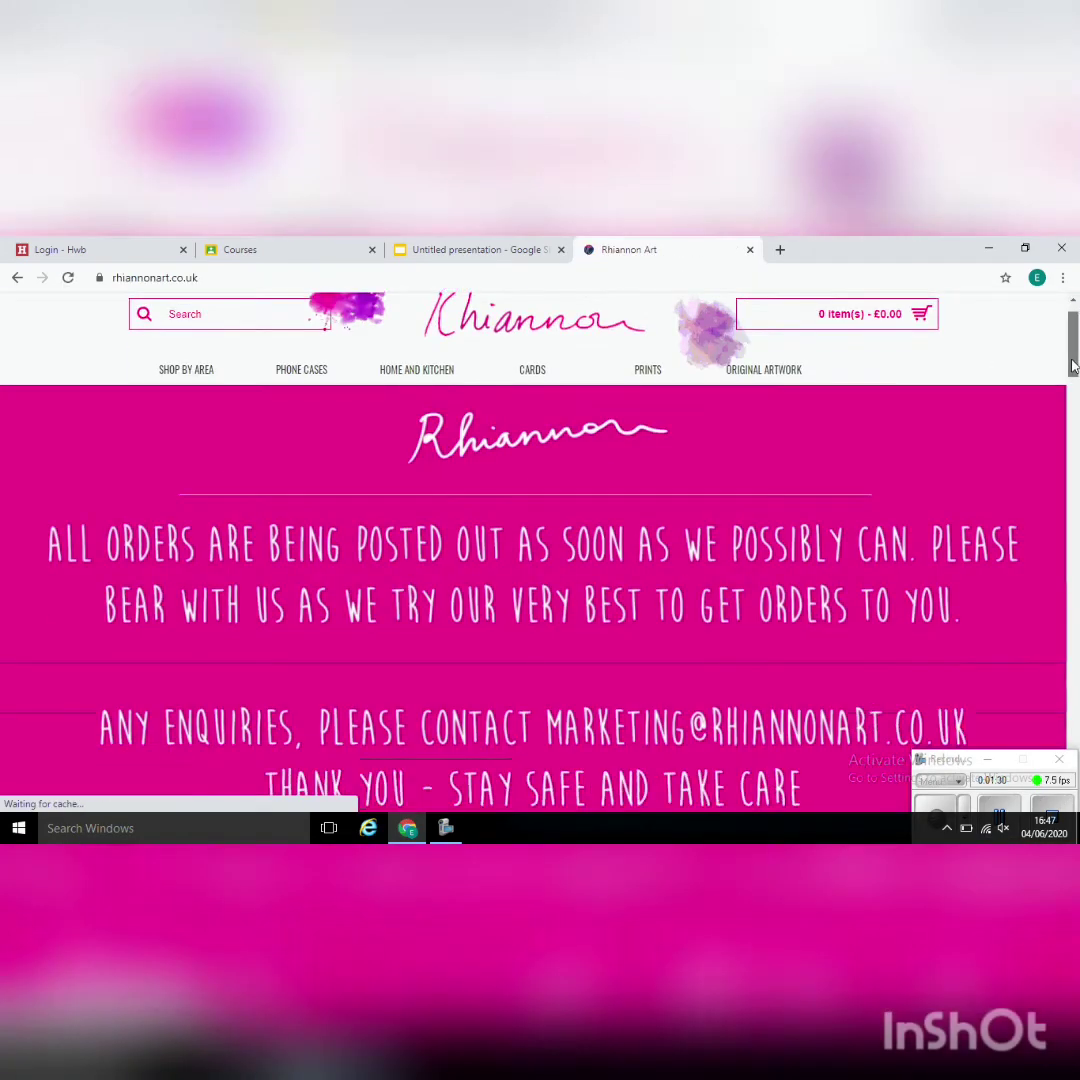
left_click_drag(1073, 340, 1074, 452)
Open the About Us page on rhiannonart.co.uk to read Rhiannon Roberts' biography.
left_click(552, 562)
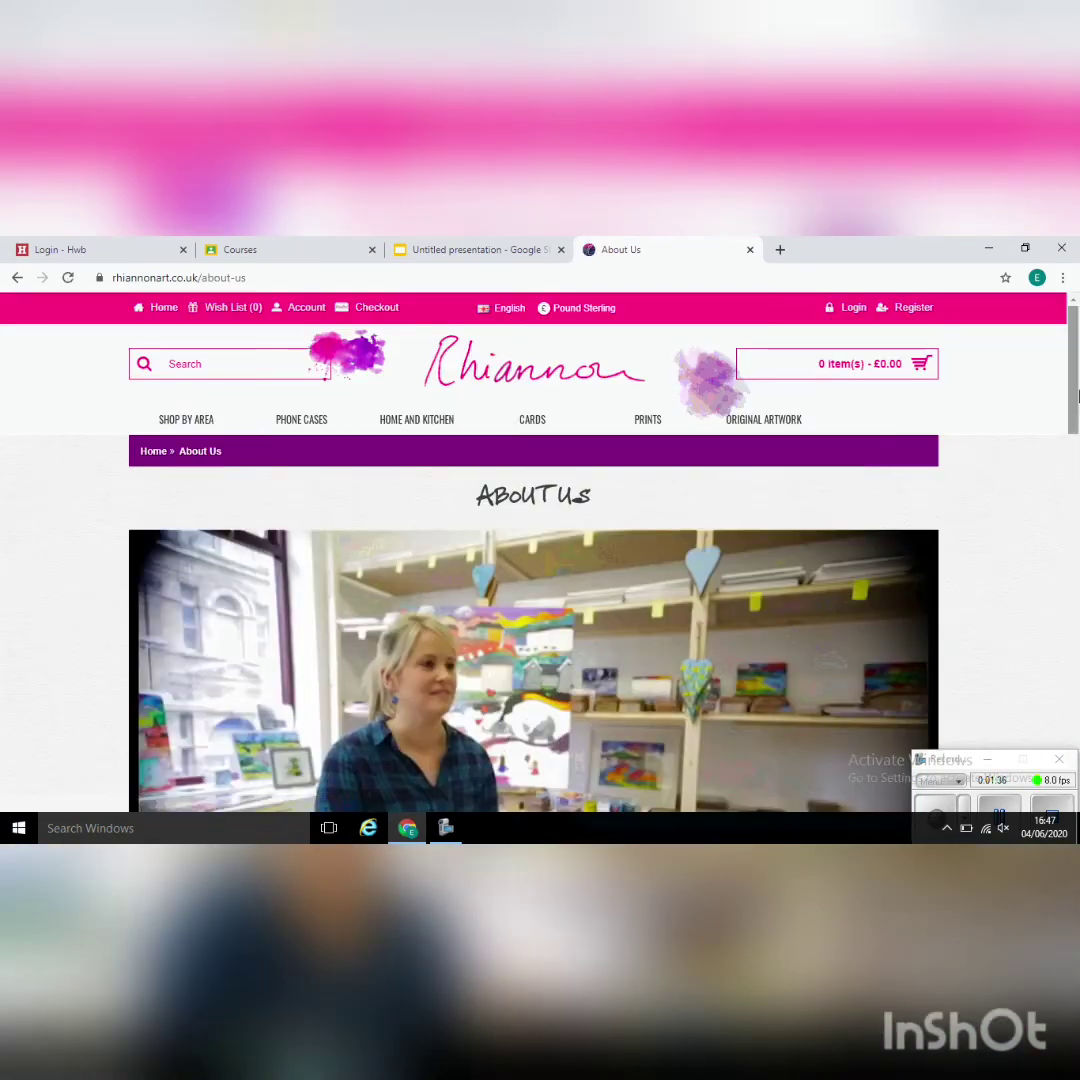
left_click_drag(1075, 387, 1077, 503)
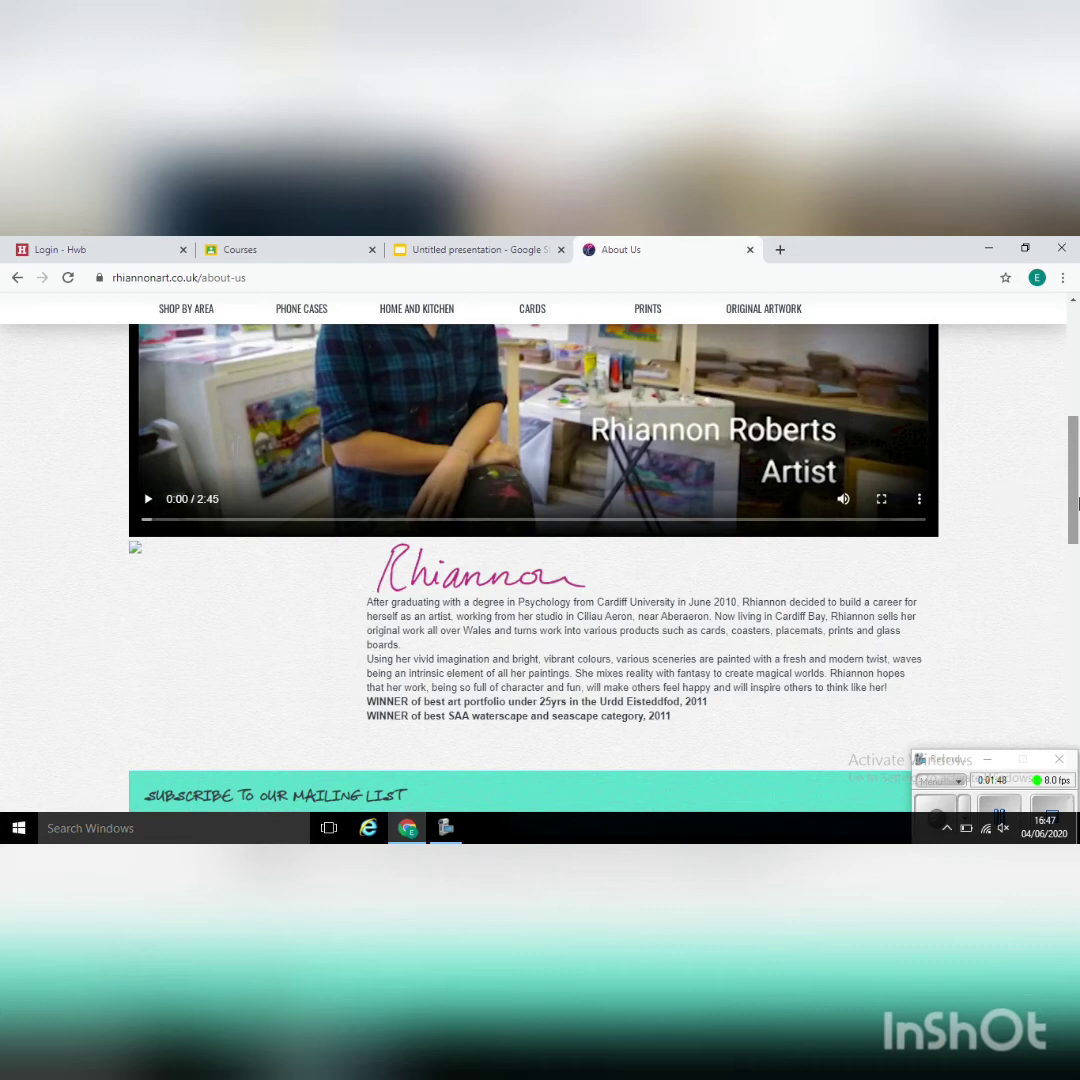
Describe Rhiannon Roberts on slide two as a Cardiff artist painting bright Welsh landscapes.
left_click(495, 252)
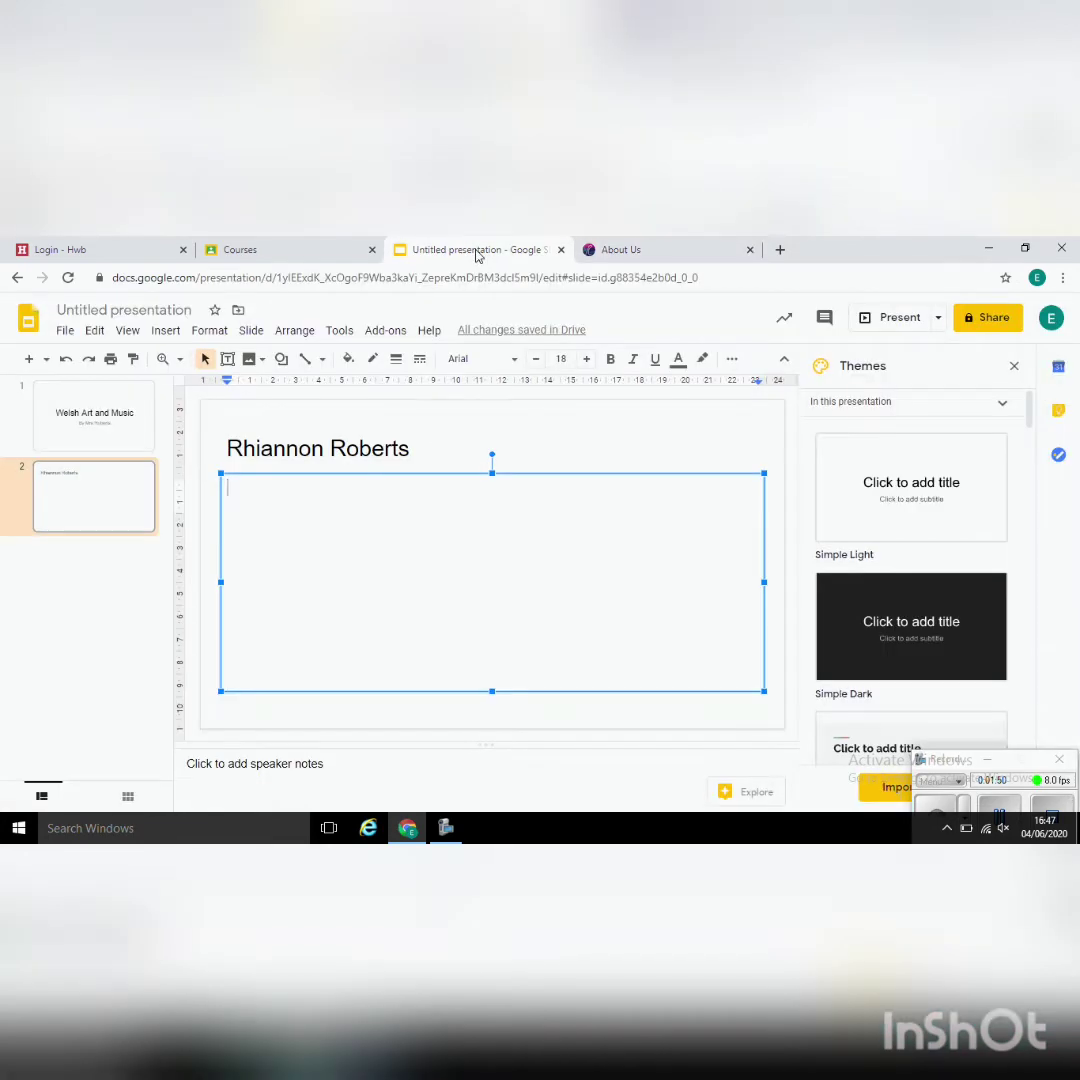
type("R")
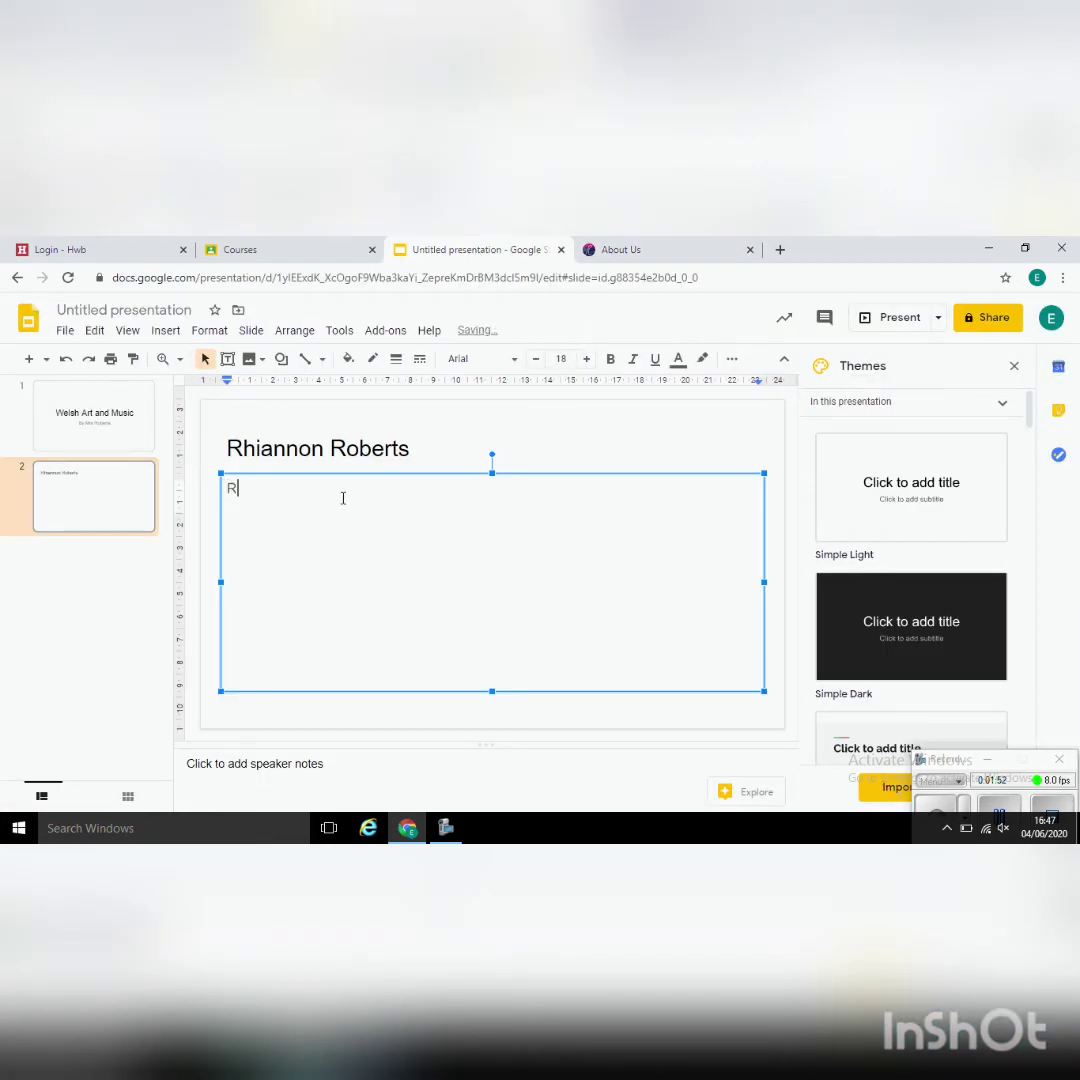
type("hiannon ")
type("Roberts is")
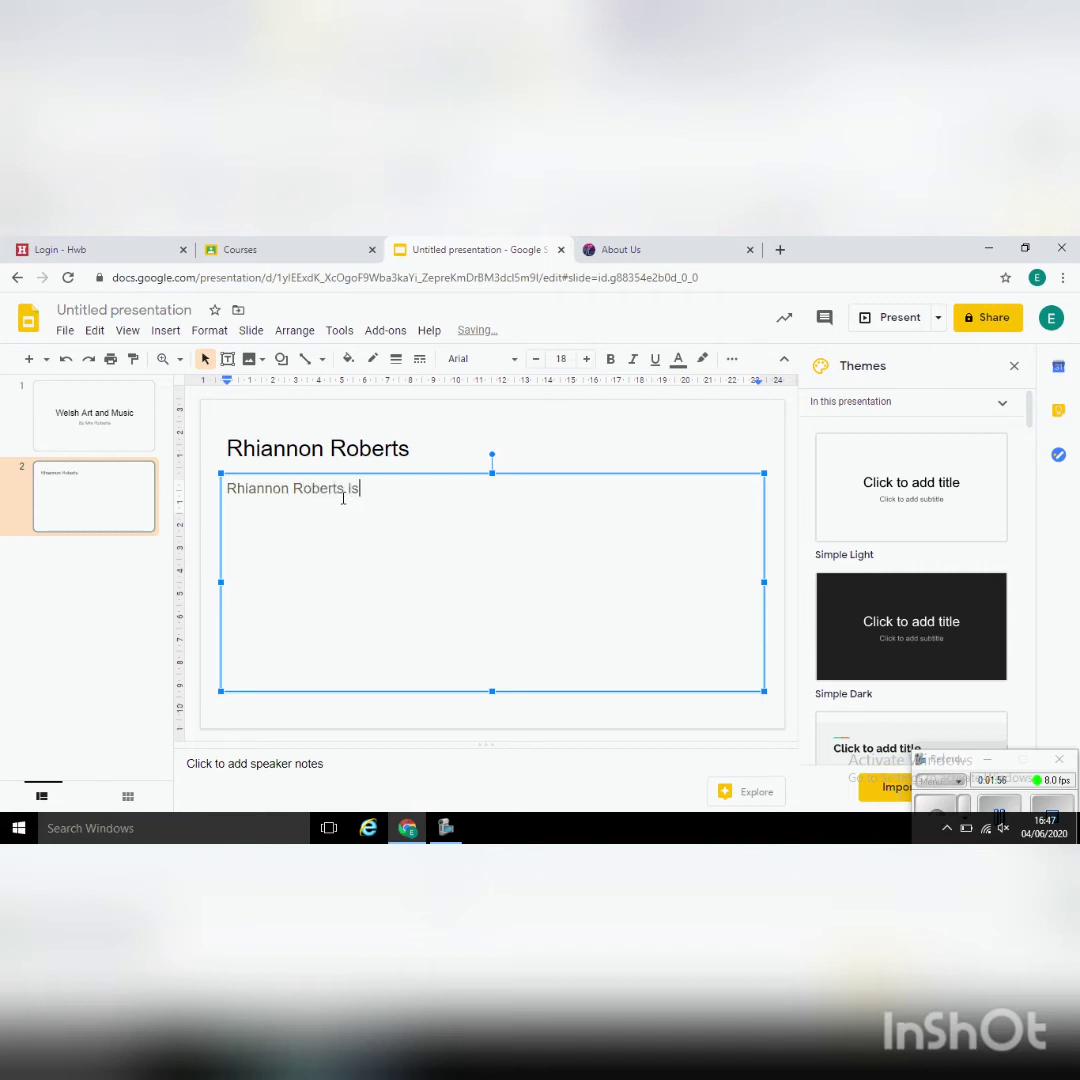
type(" a Welsh artis")
type("t livin")
type("g in Wal")
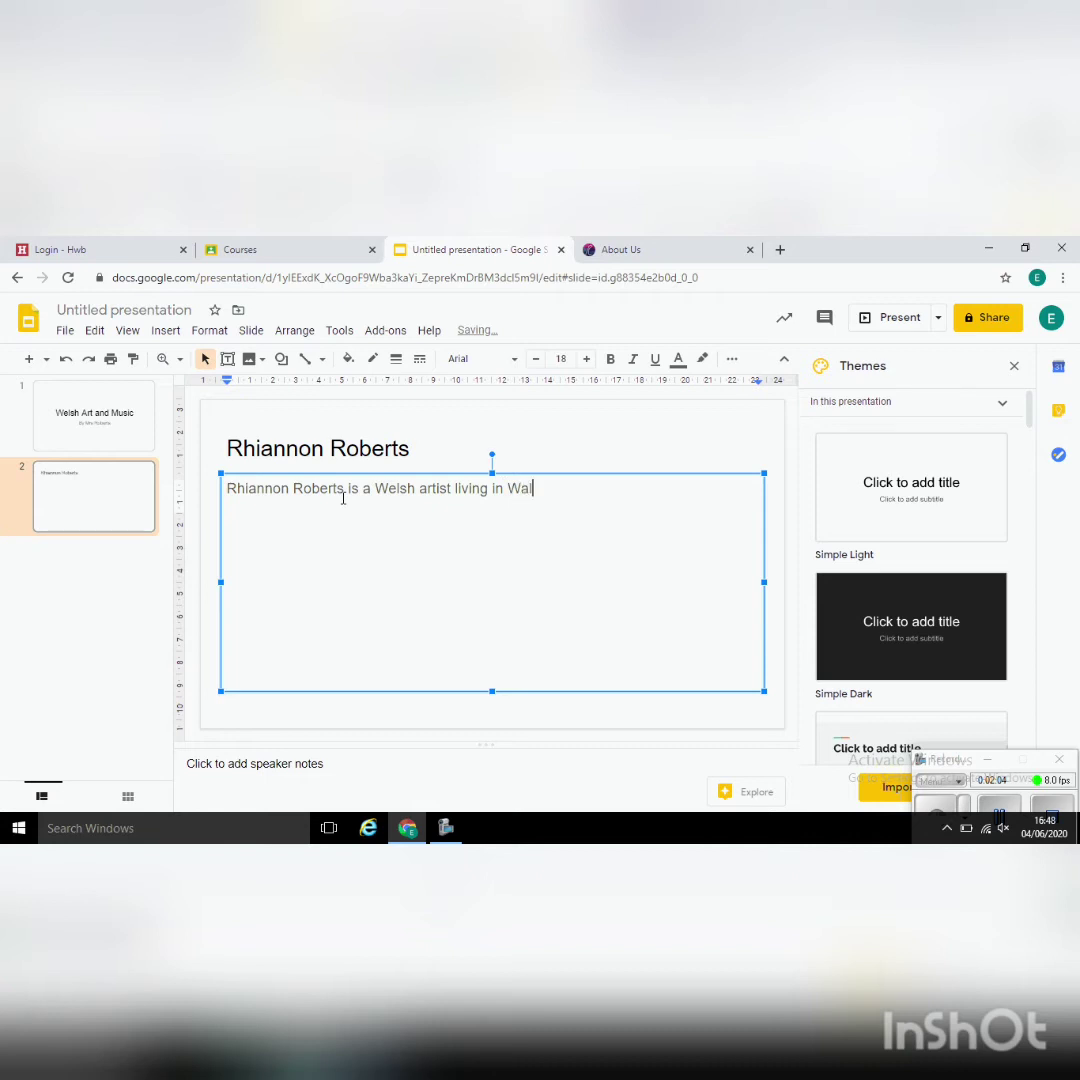
type("es")
key("BackSpace")
key("BackSpace")
key("BackSpace")
key("BackSpace")
key("BackSpace")
type("Cardiff.")
type("  Her pain")
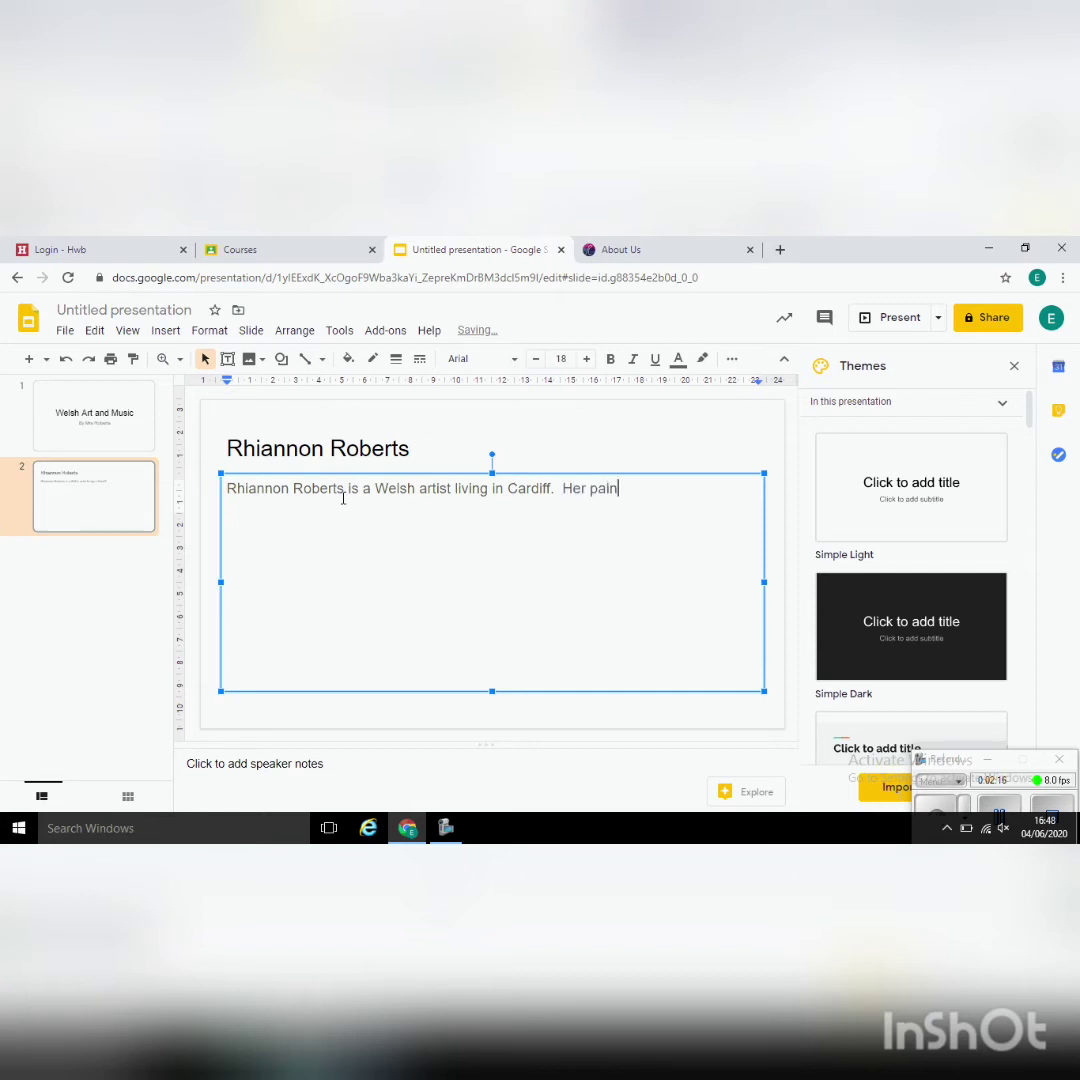
type("tings a")
type("re bright and colourf")
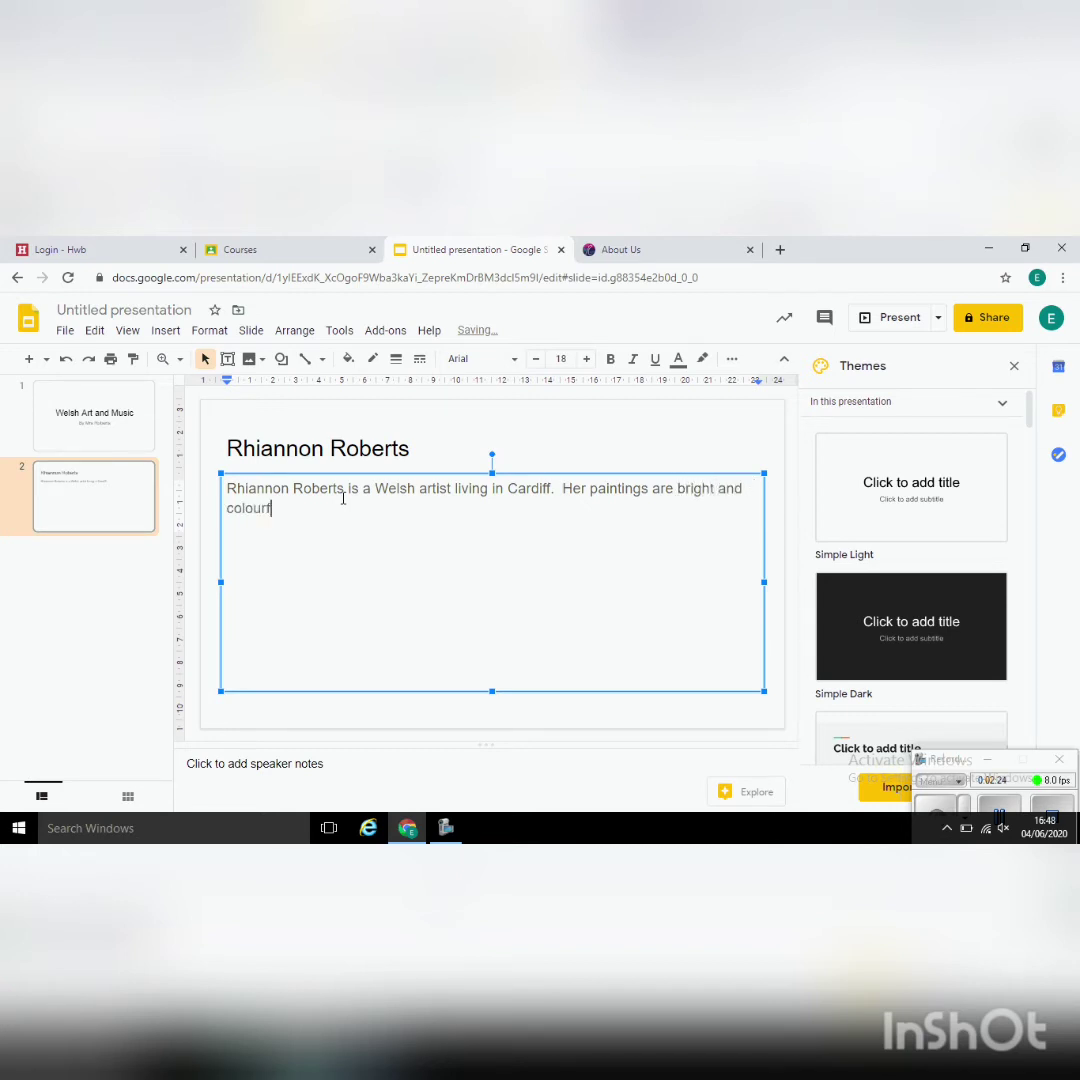
type("ul.  T")
type("hey are usu")
type("ally ")
type("of Welsh ")
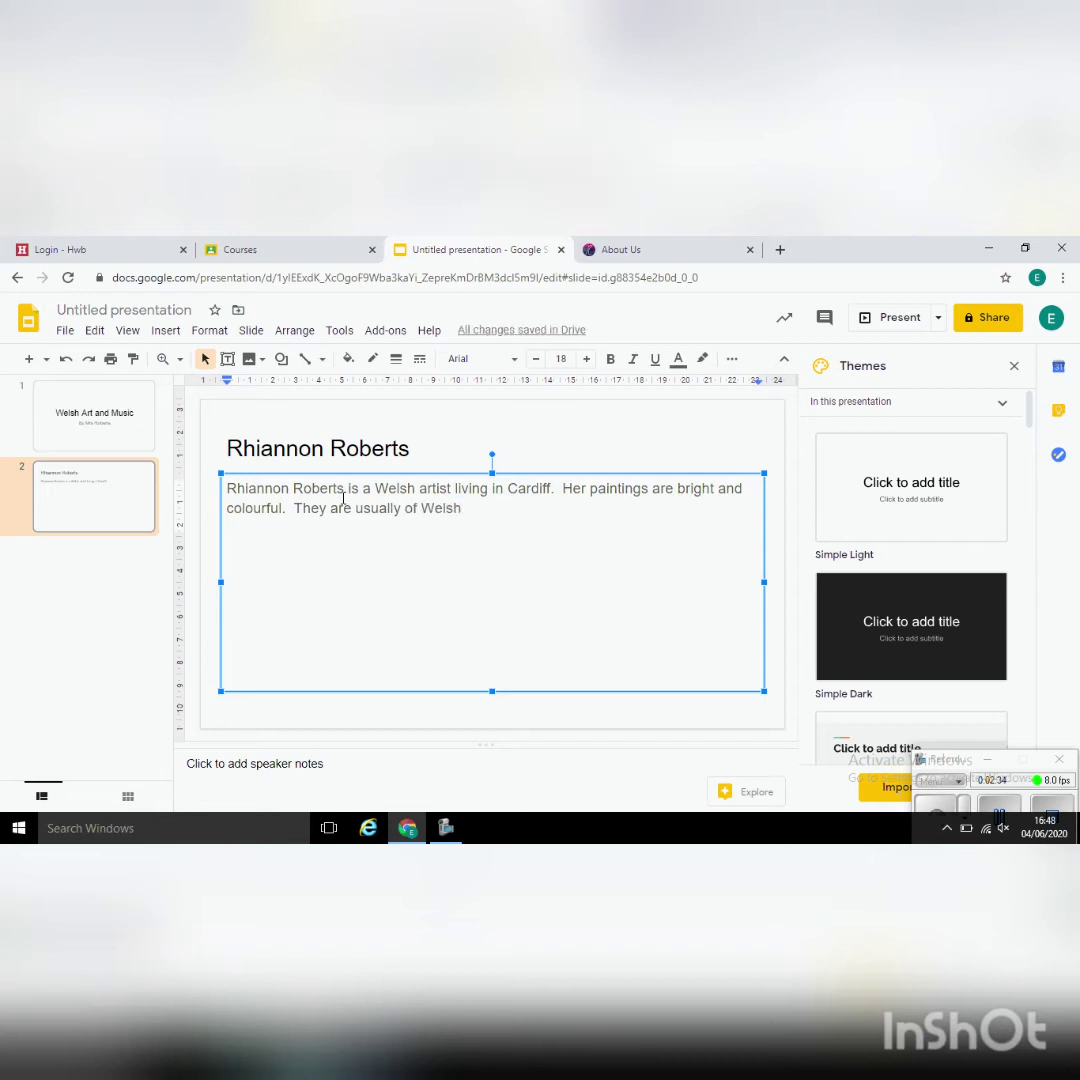
type("landsc")
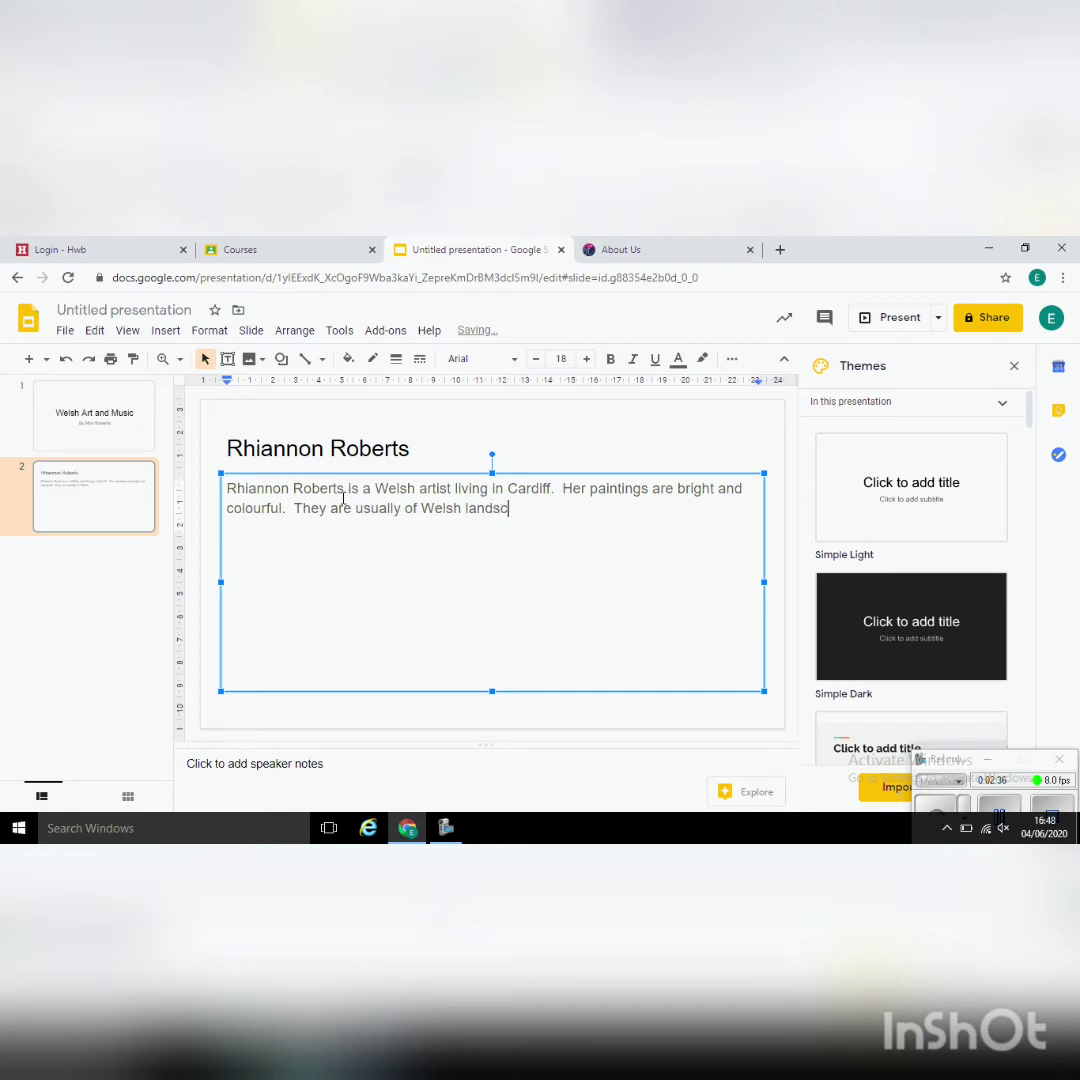
type("apes")
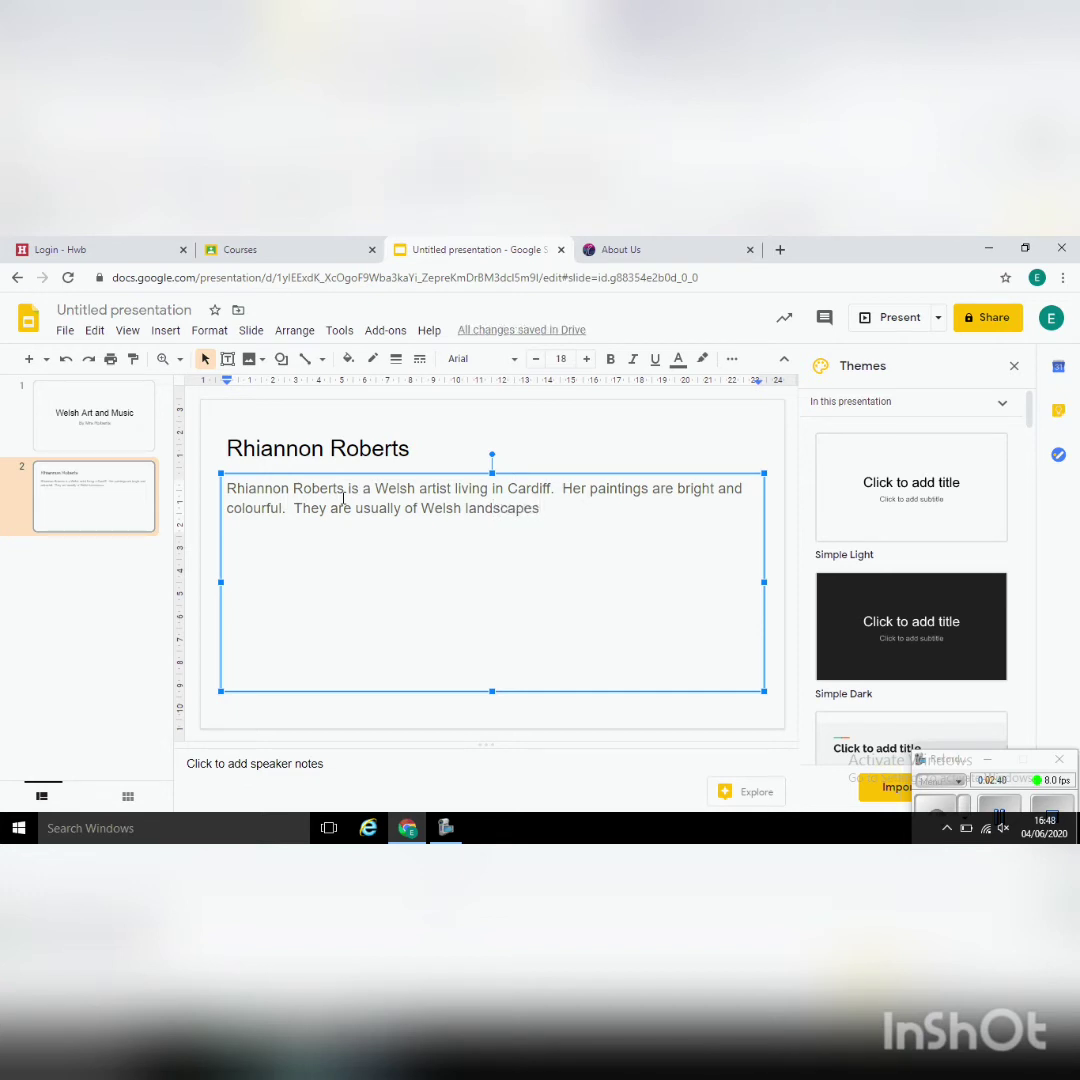
type(", for ")
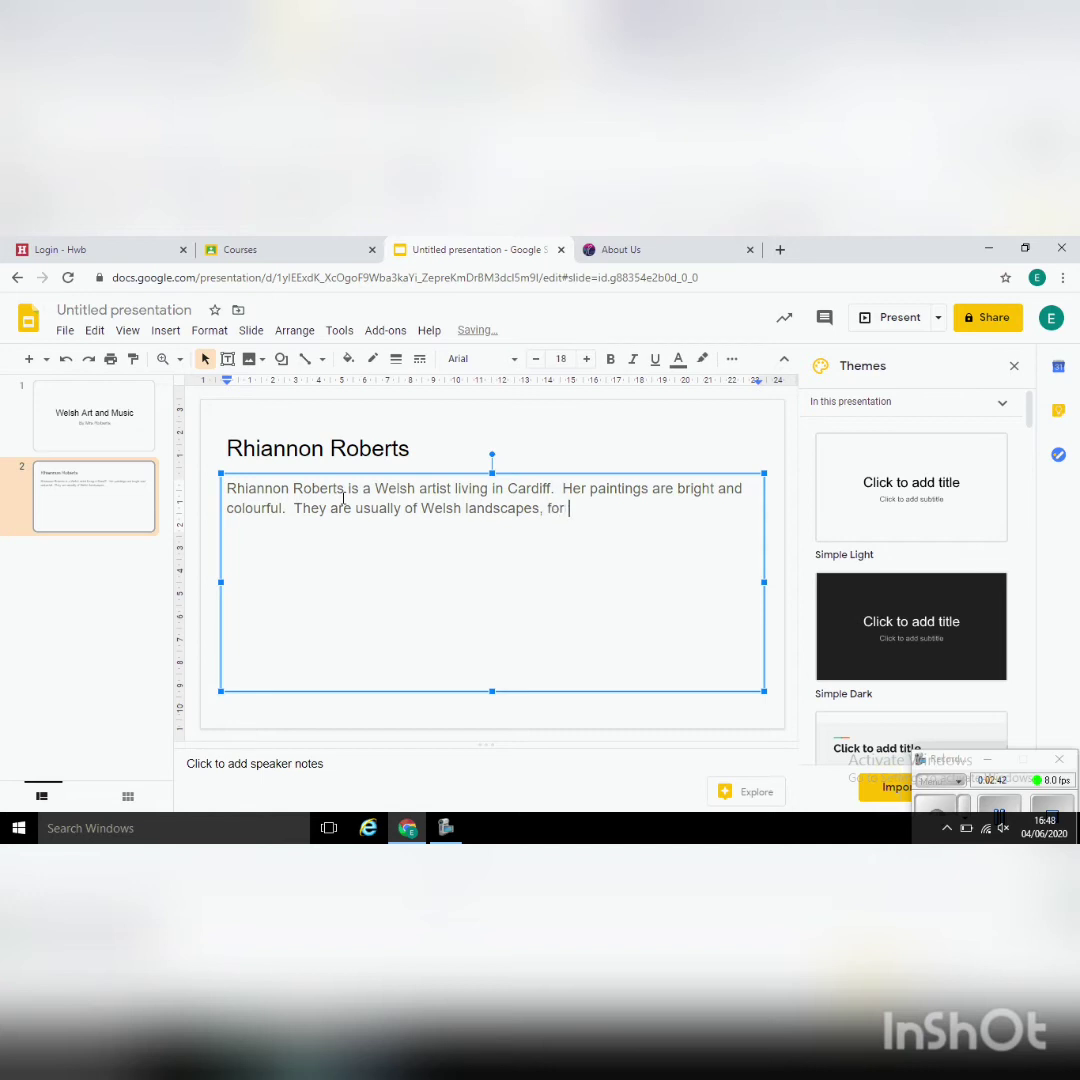
type("example, ")
type("Castell Coc")
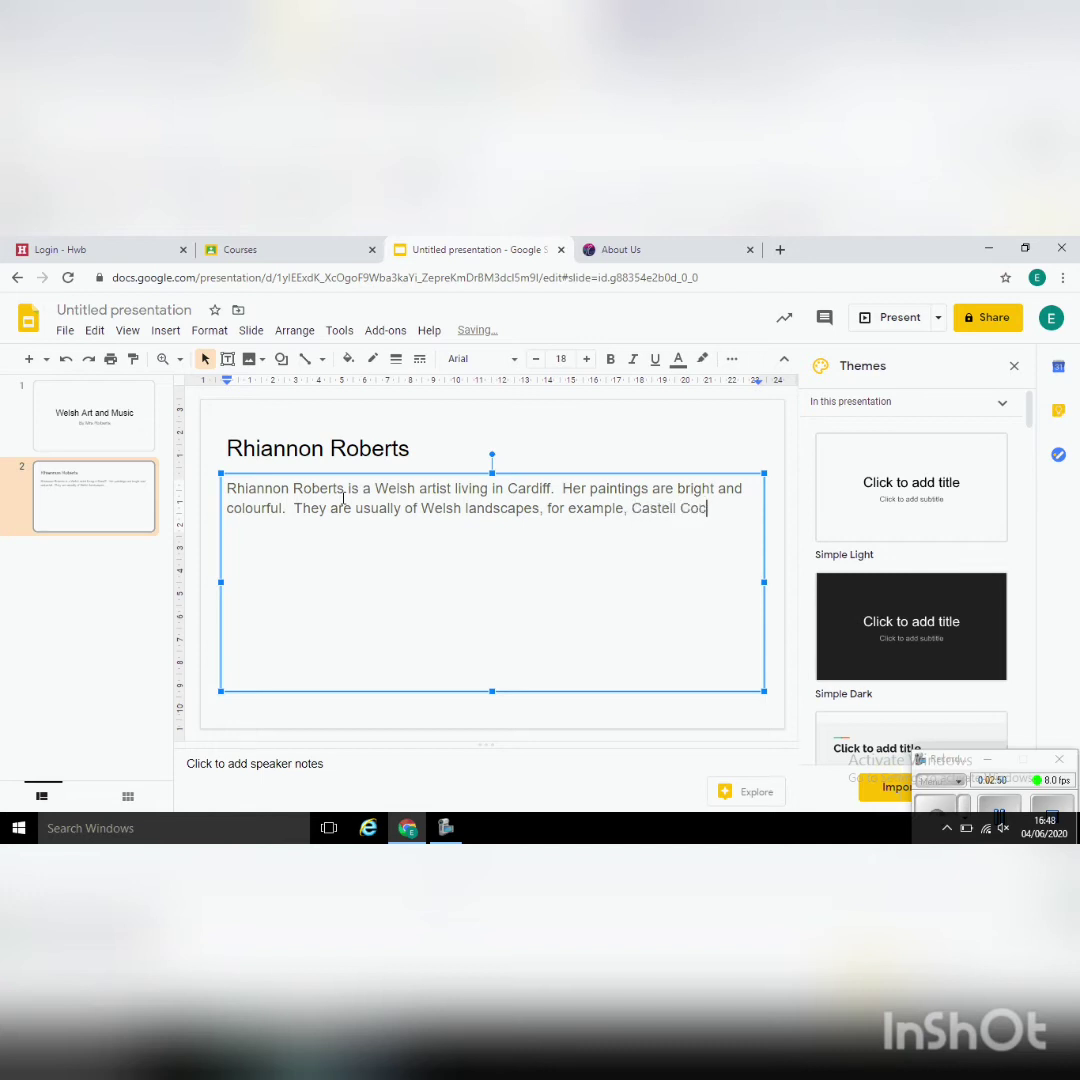
type("h.")
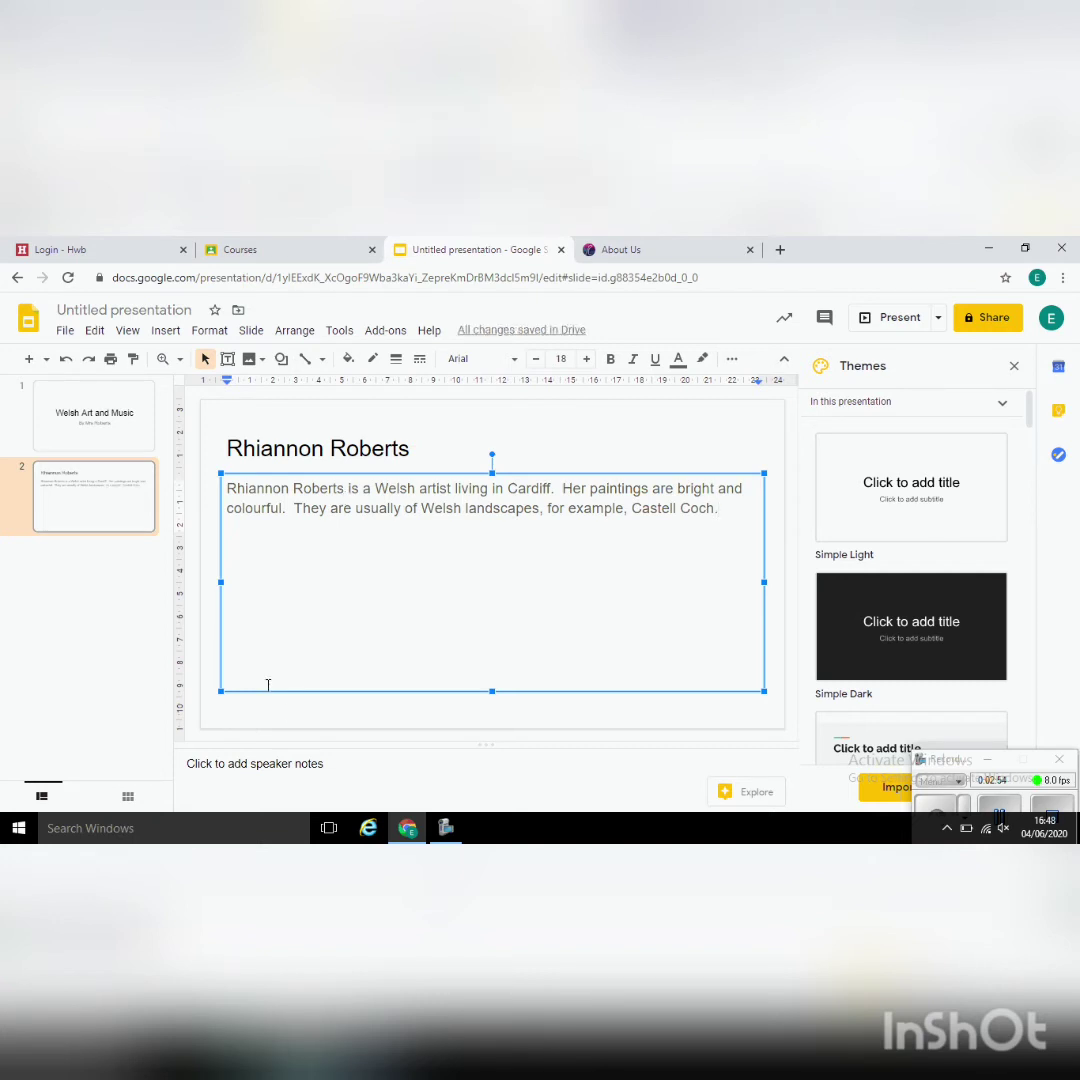
Show Google image results for 'Rhiannon Art Castell coch' in the research tab.
left_click(291, 714)
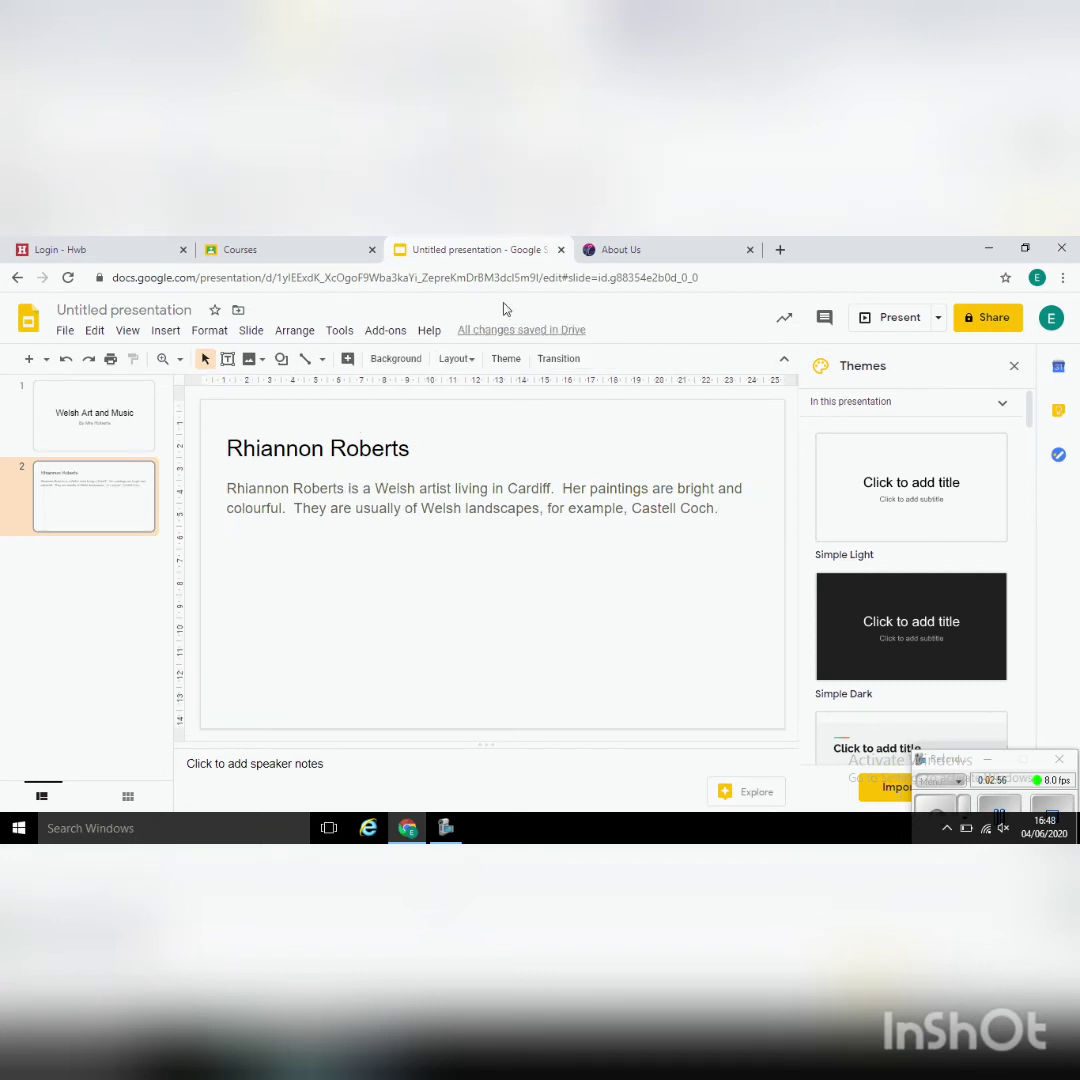
left_click(590, 250)
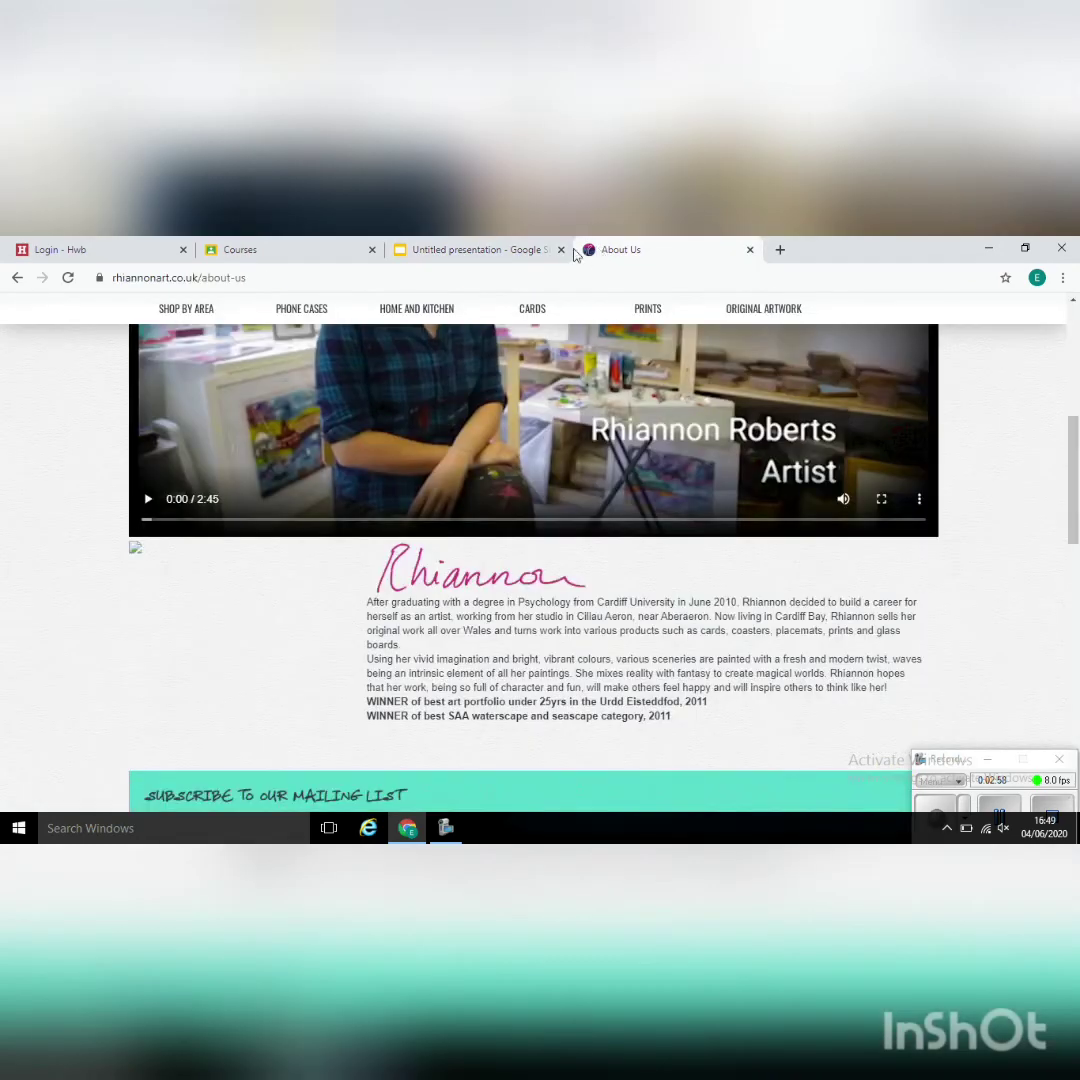
left_click(266, 279)
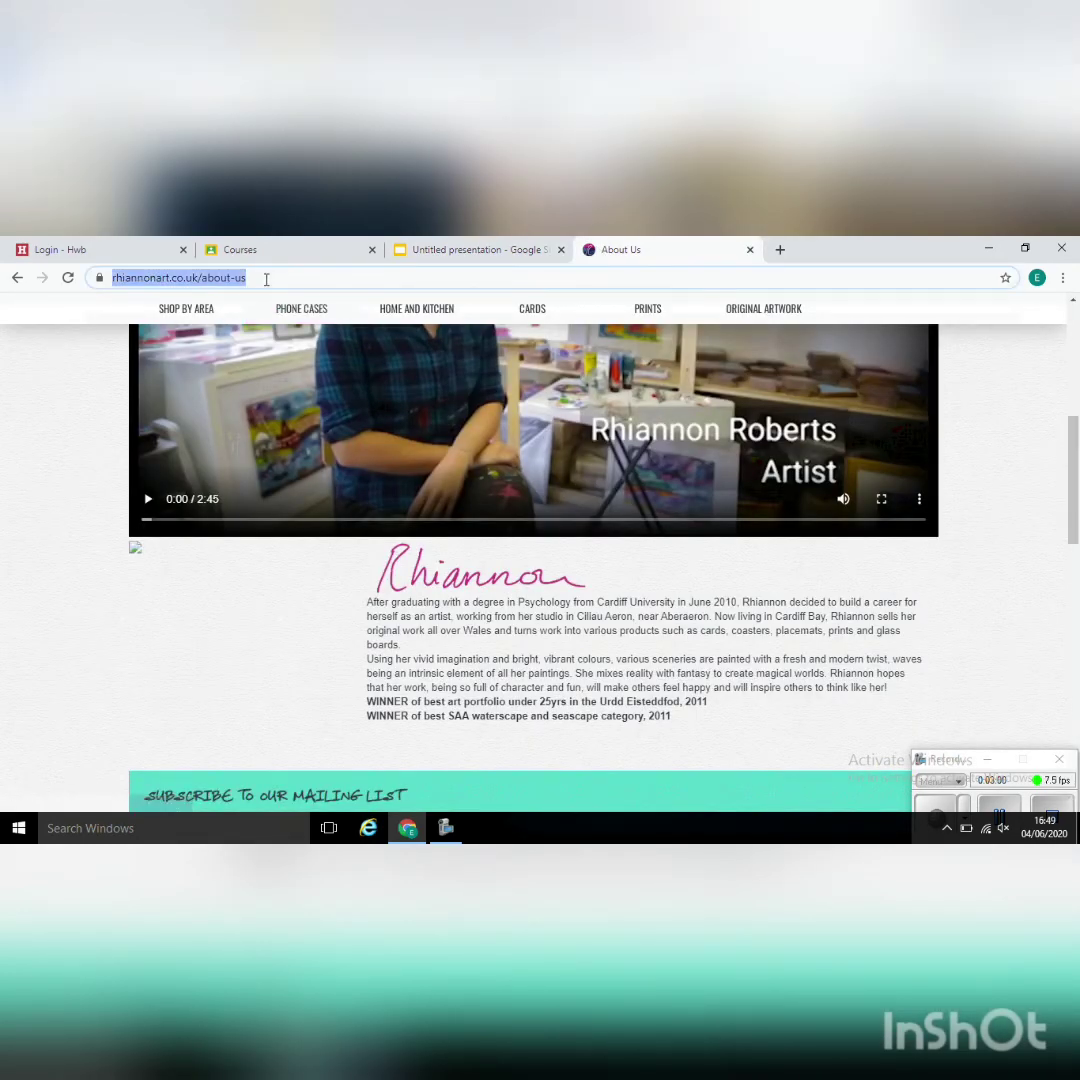
type("R")
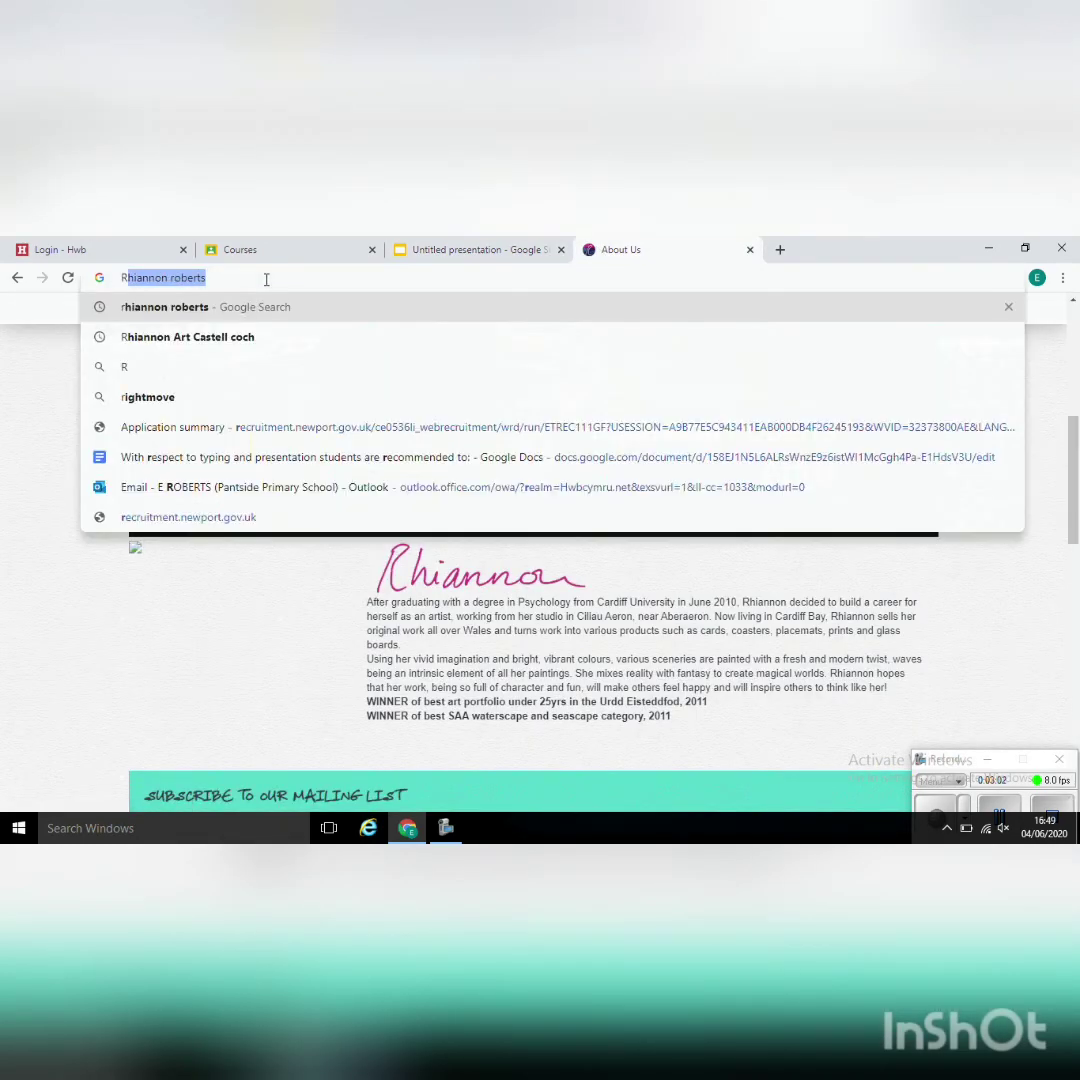
type("hiannon A")
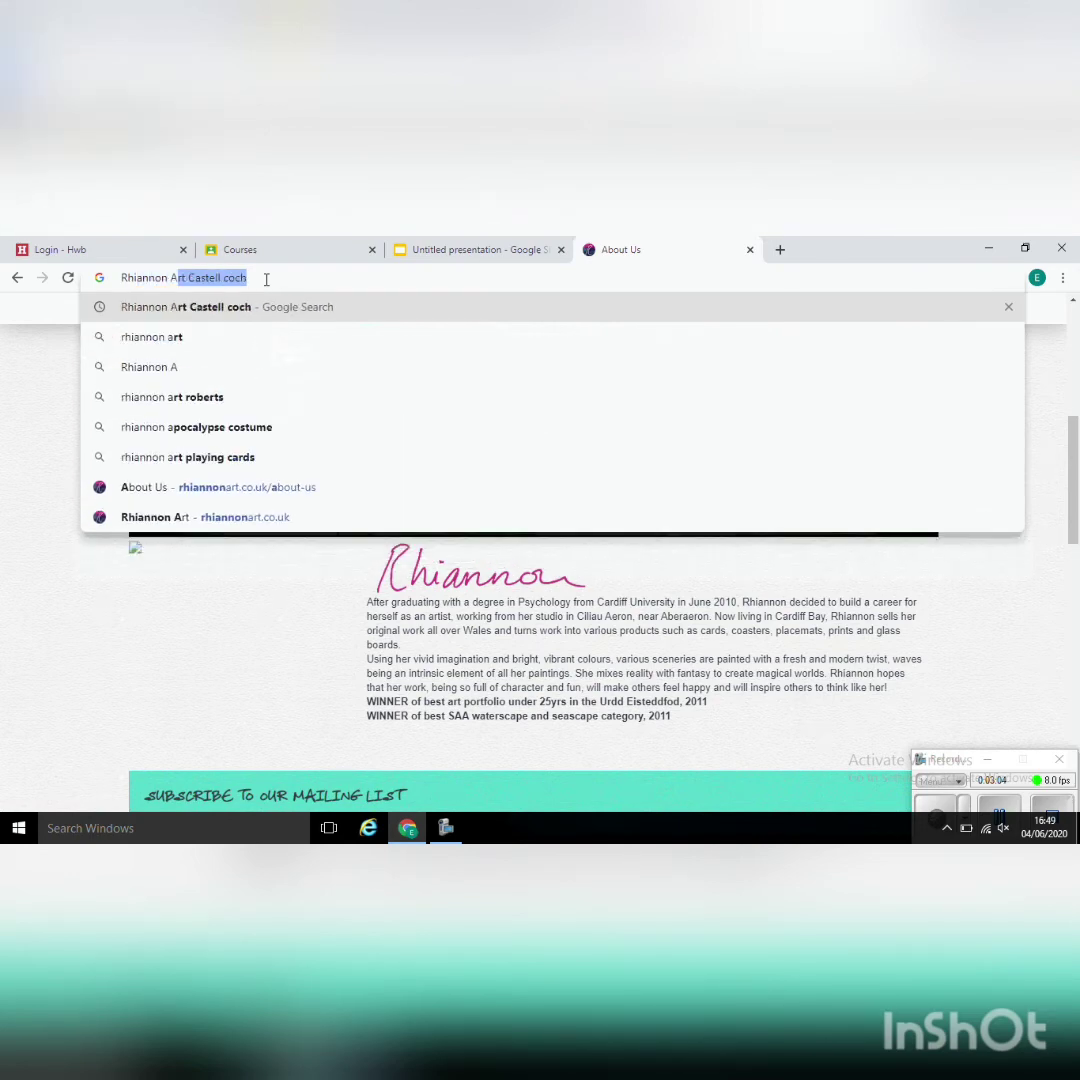
type("rt")
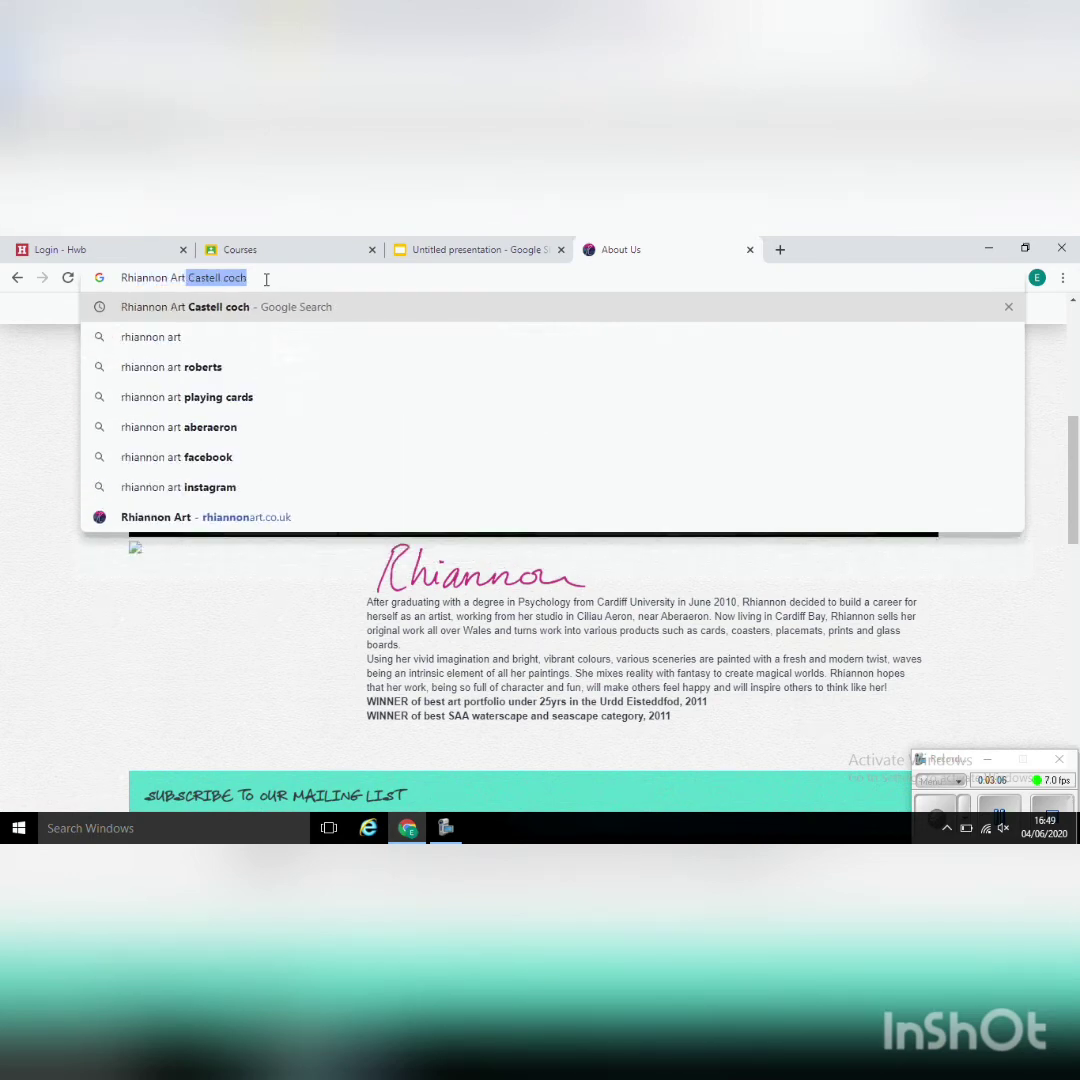
key("Return")
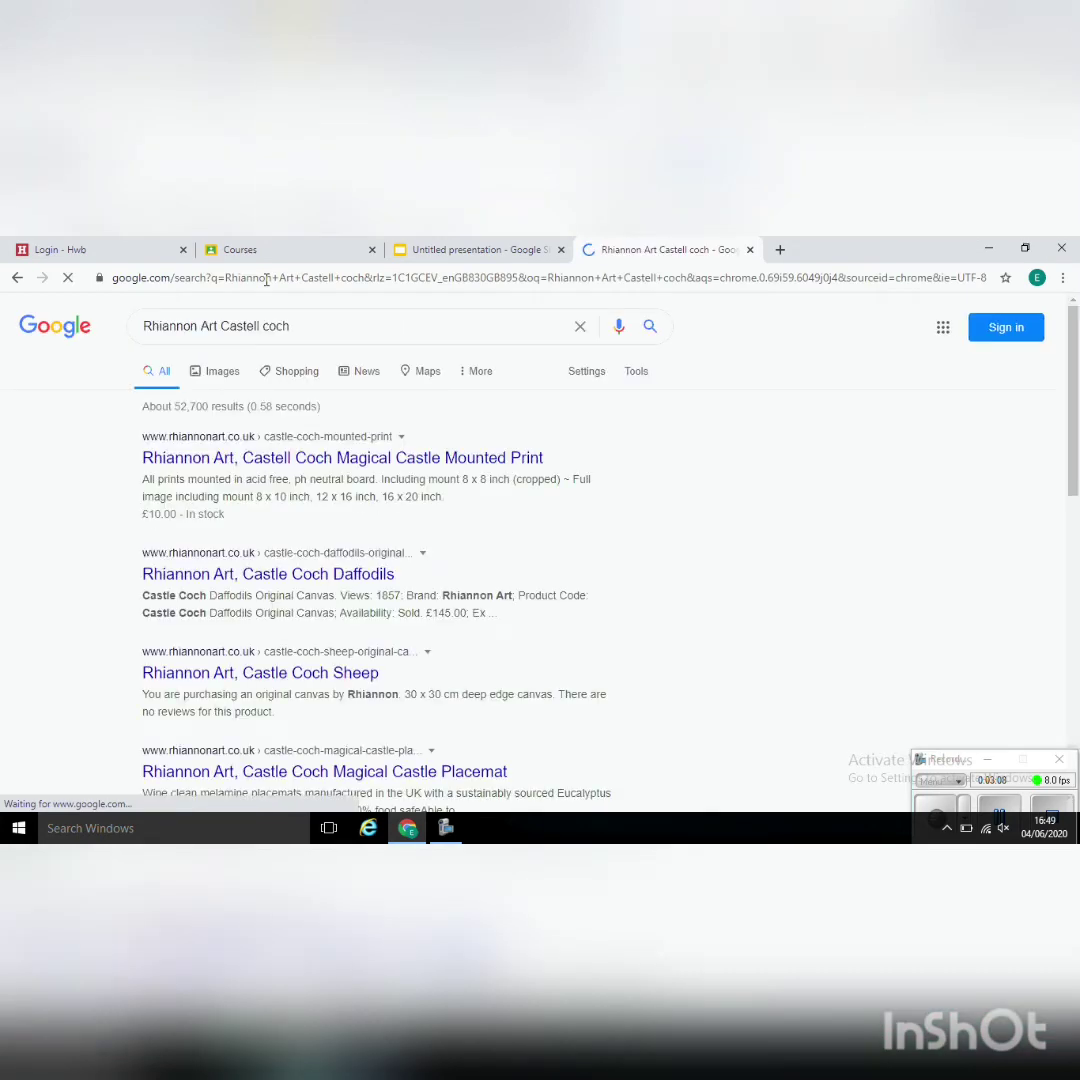
left_click(223, 373)
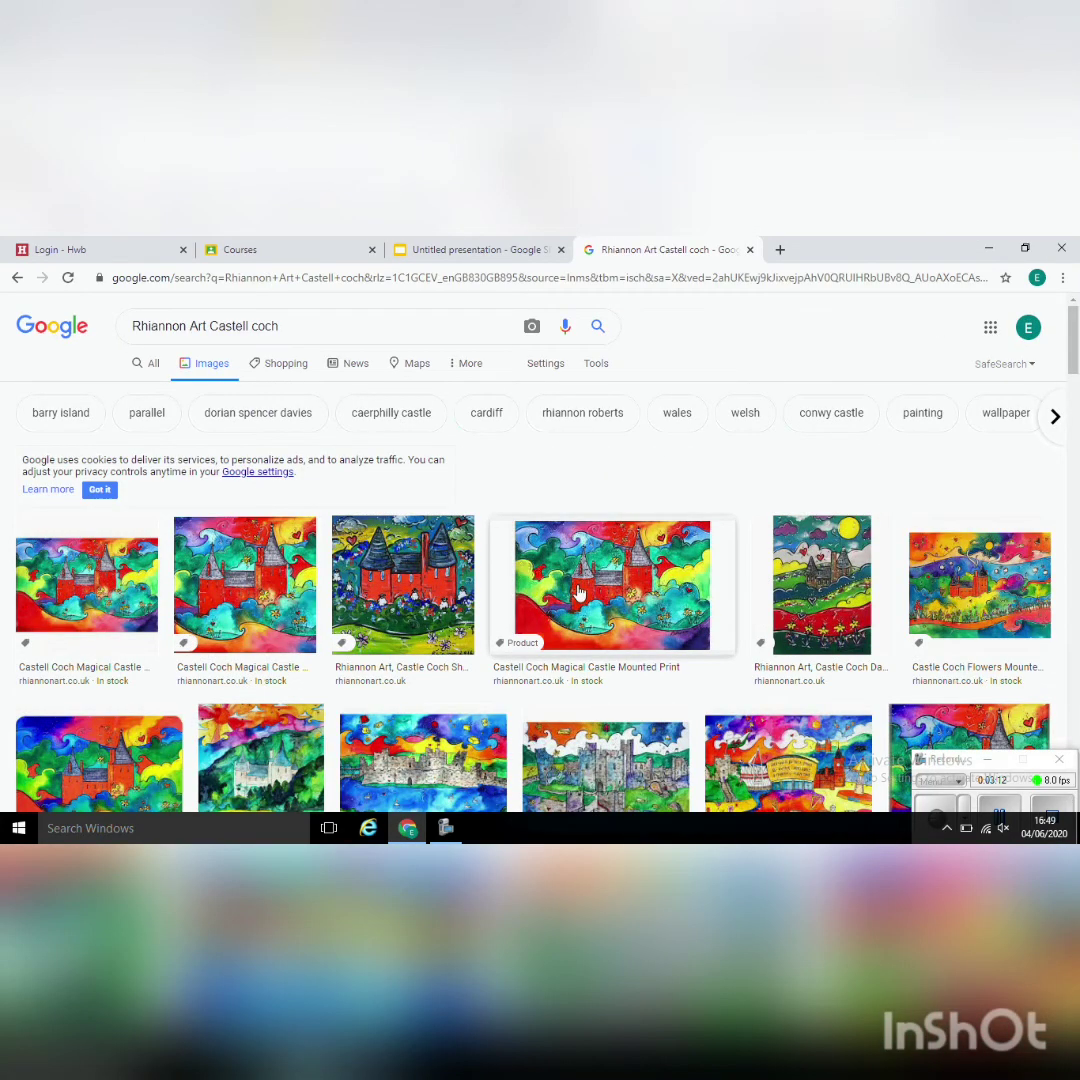
Choose Save image as for the Castell Coch Magical Castle Mounted Print picture.
right_click(578, 593)
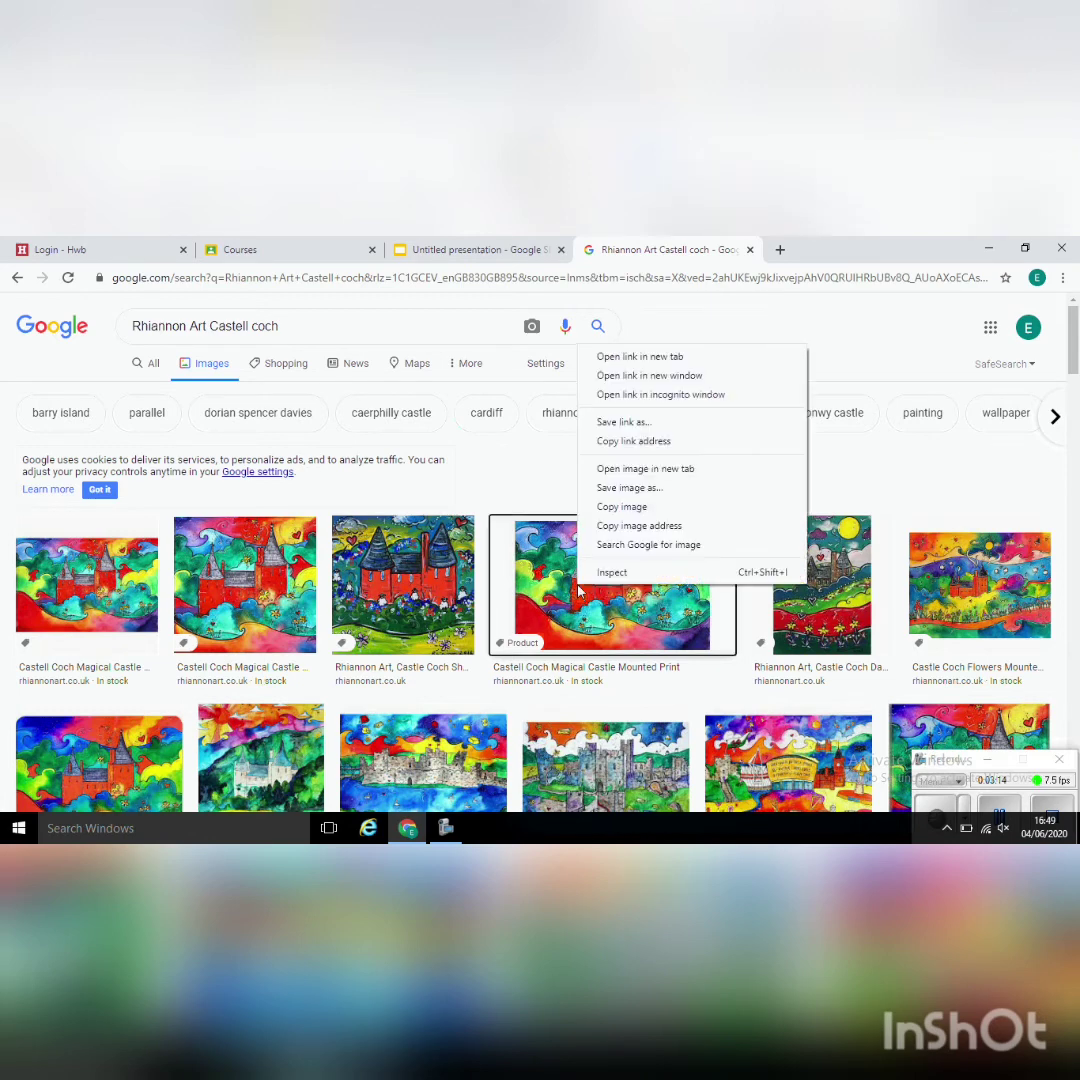
left_click(619, 506)
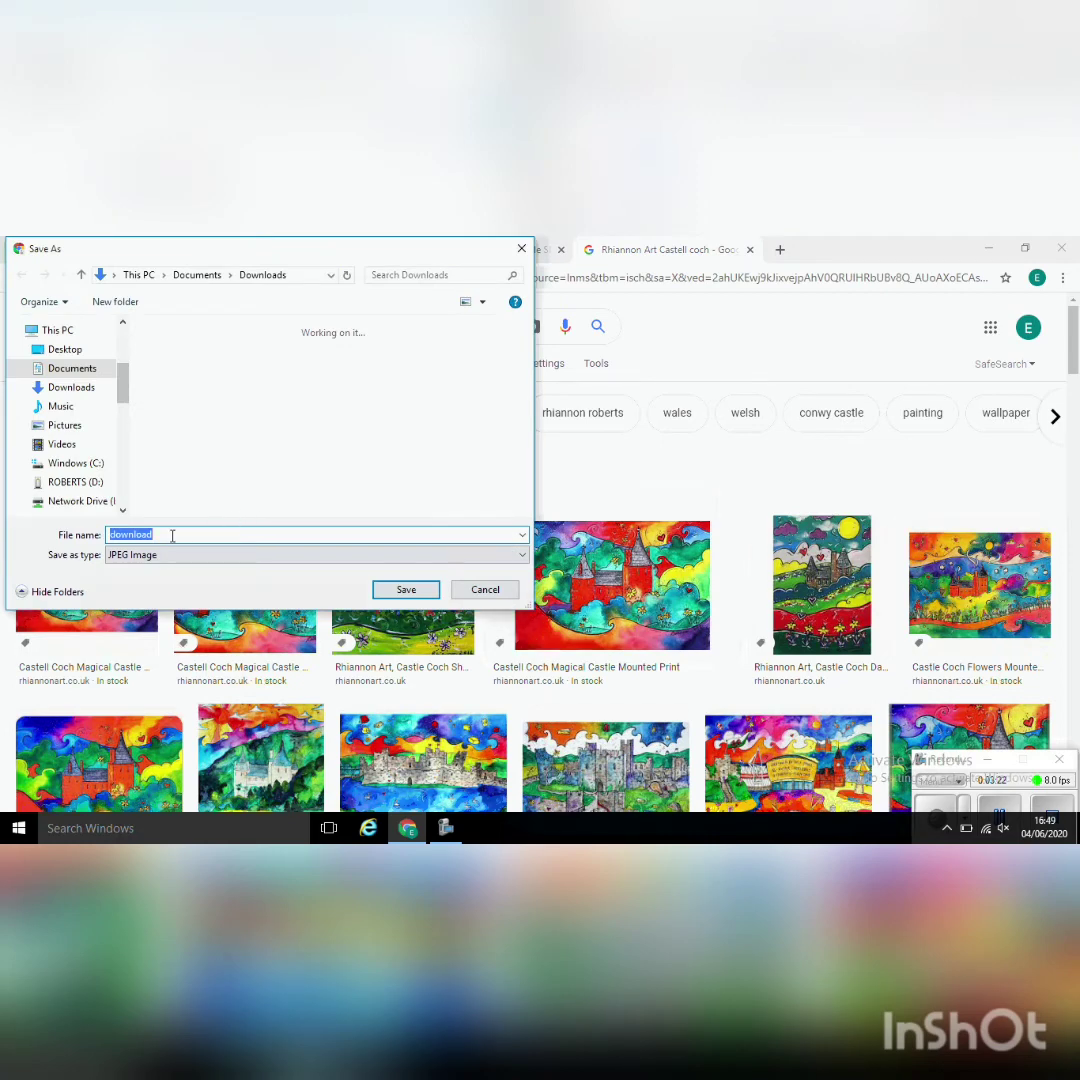
type("Cas")
Save the picture as 'Castell coch' and upload it from Downloads onto slide two.
left_click(405, 590)
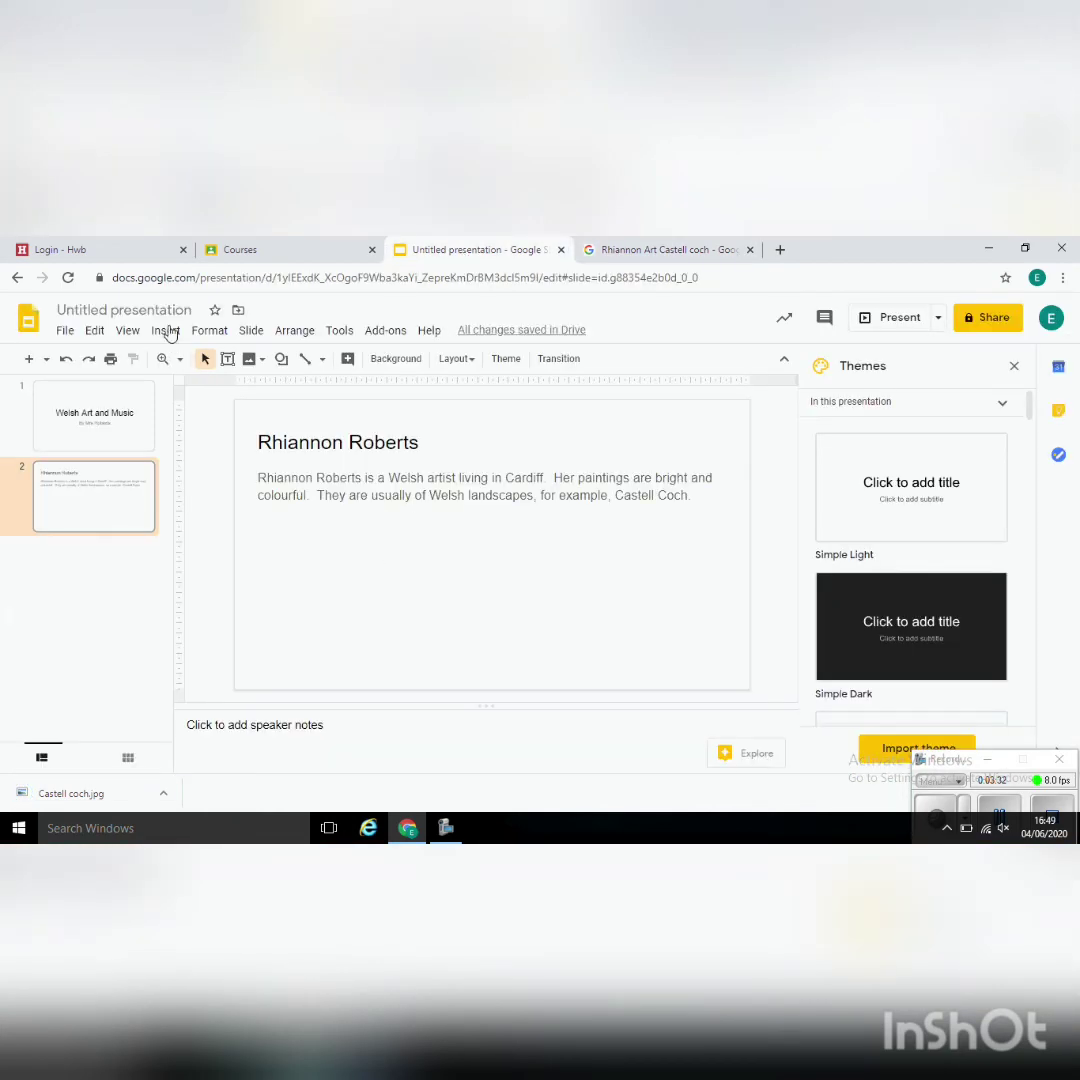
left_click(166, 330)
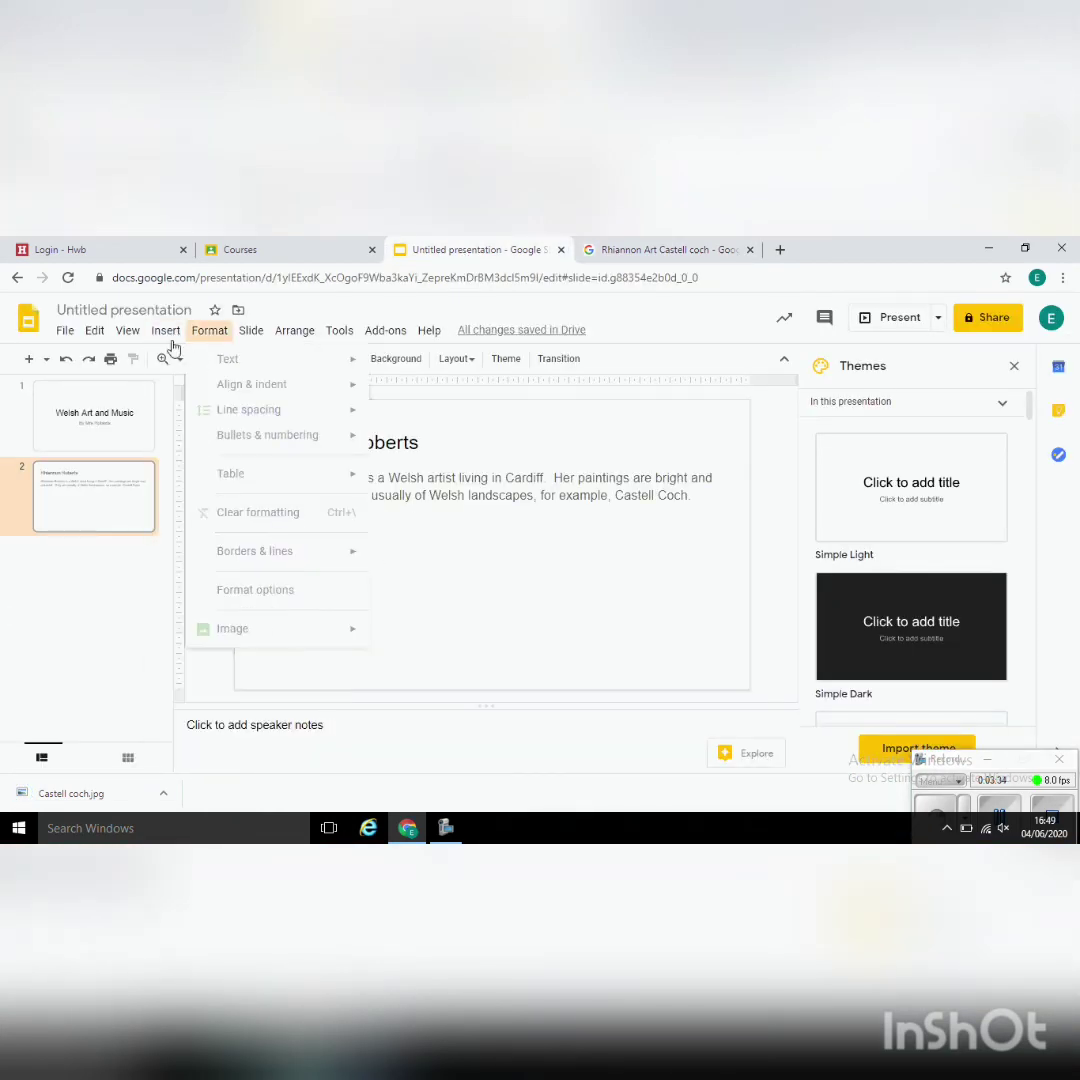
mouse_move(192, 359)
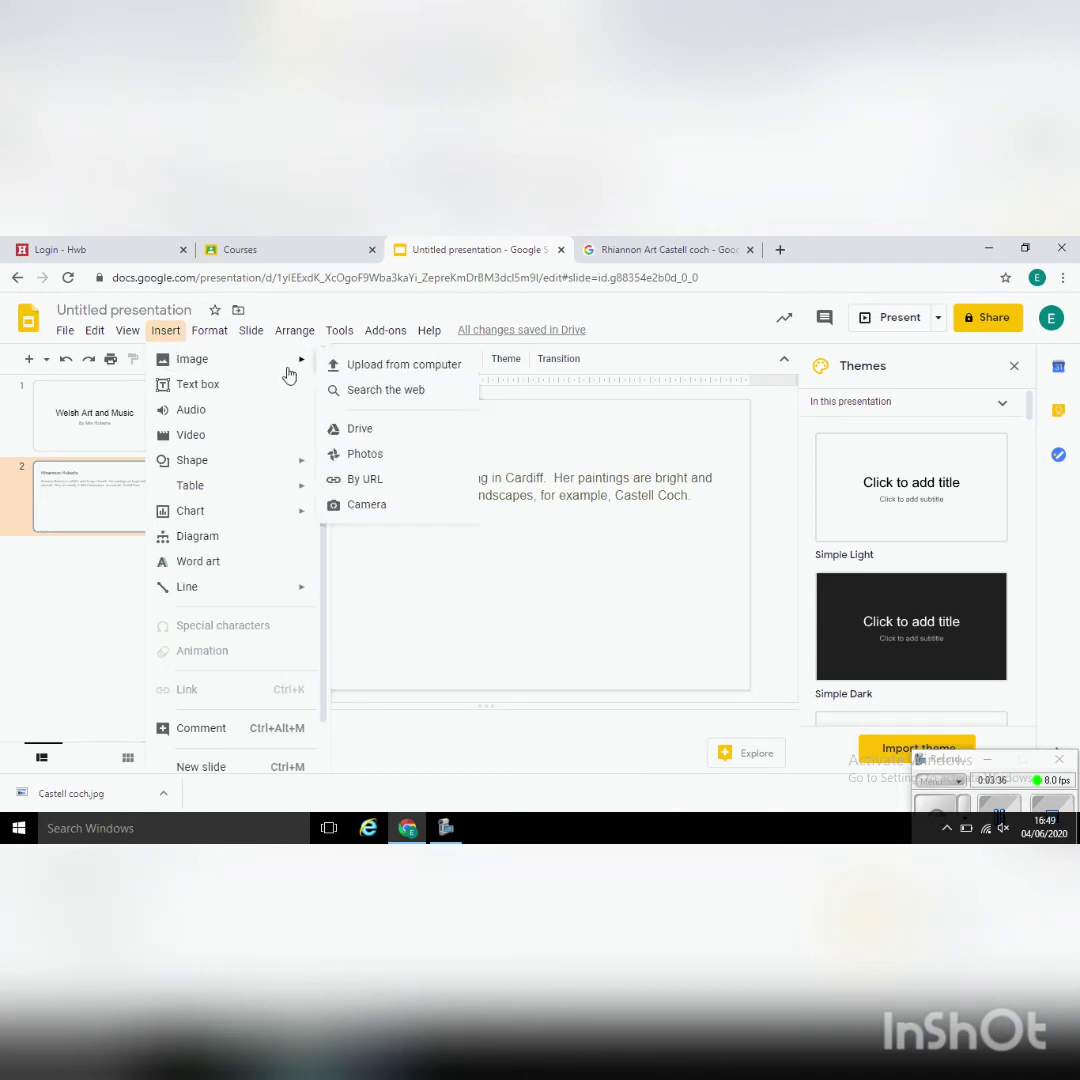
left_click(366, 367)
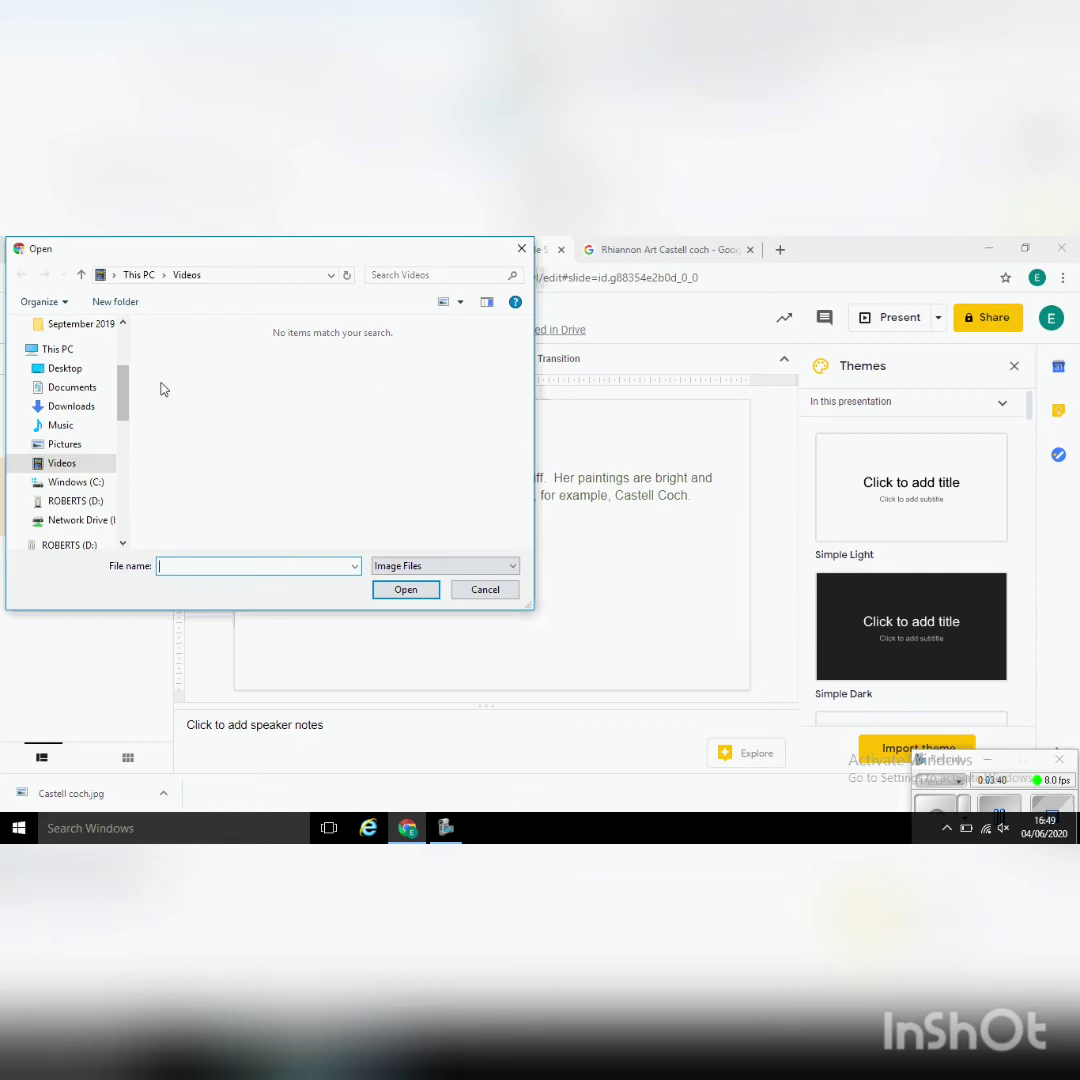
left_click(62, 446)
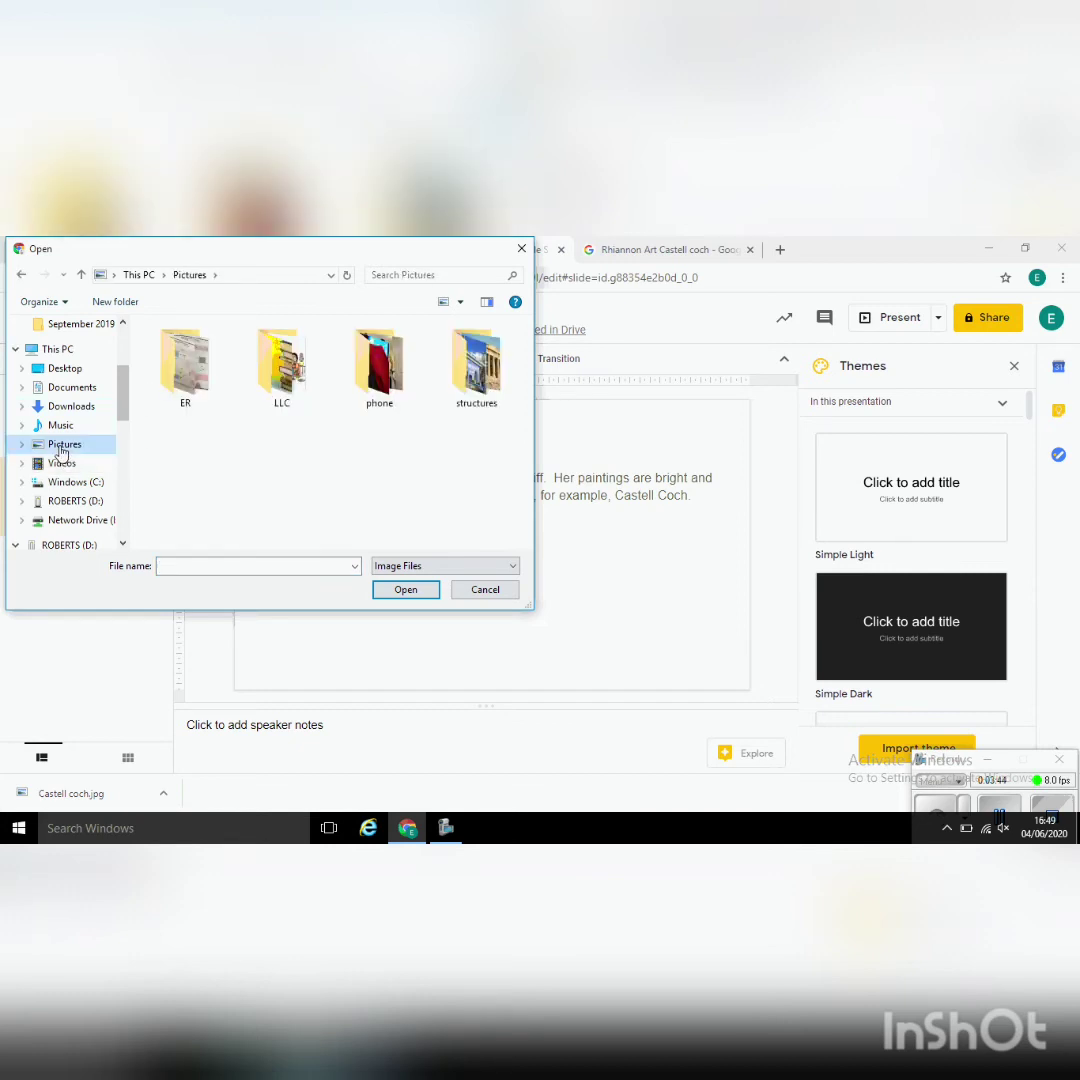
left_click(62, 408)
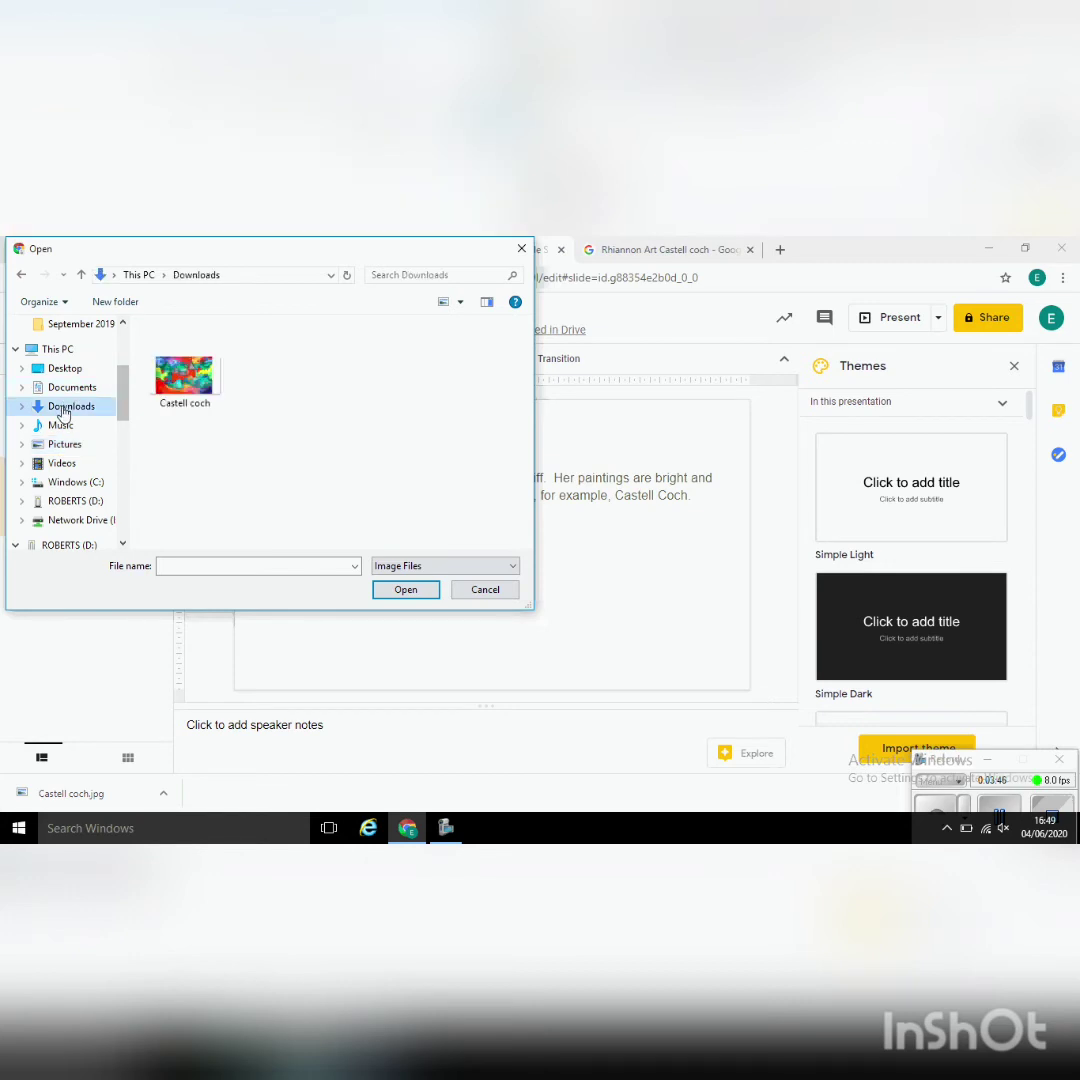
mouse_move(184, 375)
double_click(192, 381)
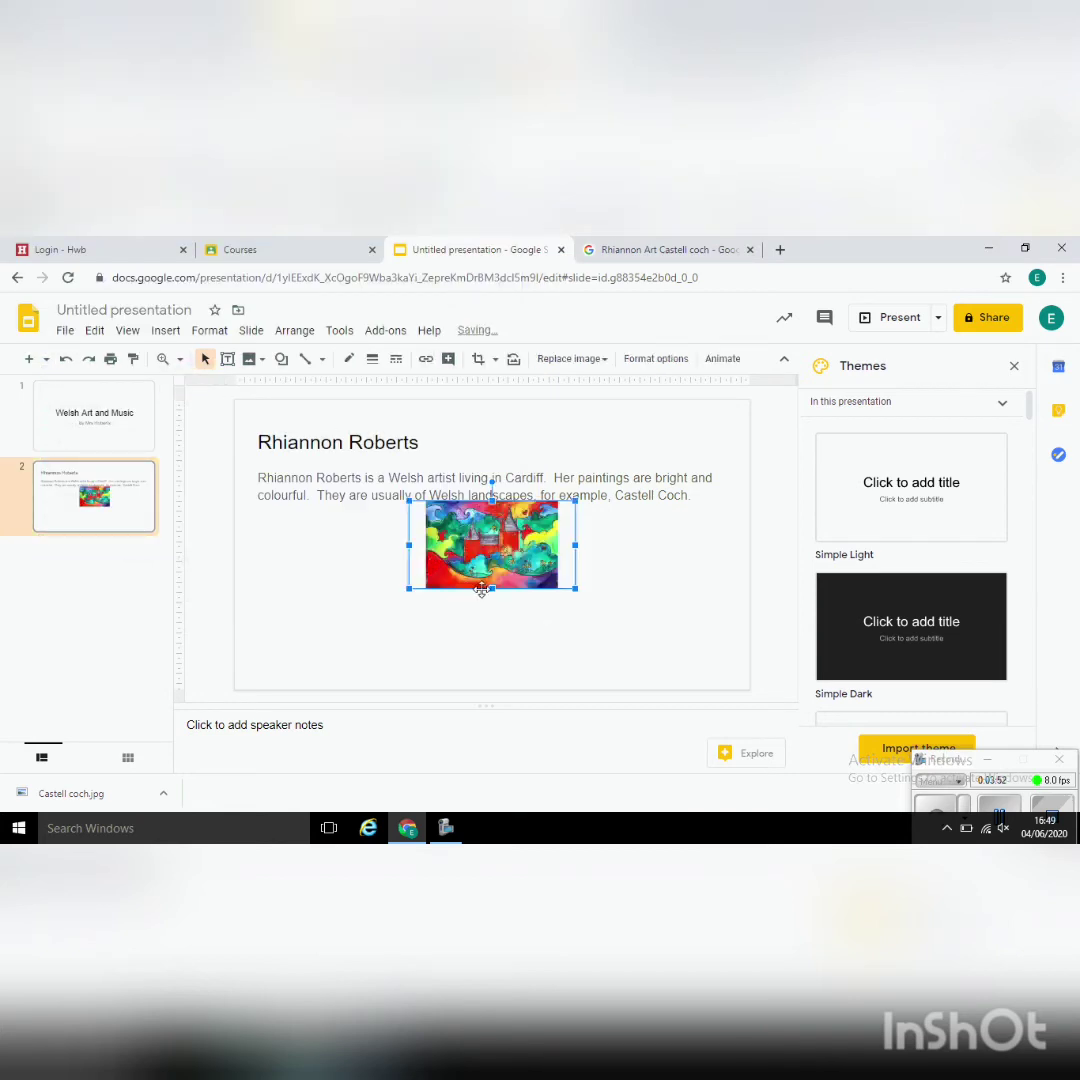
Move, enlarge and re-centre the Castell Coch painting beneath the Rhiannon Roberts text.
mouse_move(432, 561)
left_mouse_down()
mouse_move(492, 577)
mouse_move(492, 600)
left_mouse_up()
left_click_drag(576, 611, 672, 660)
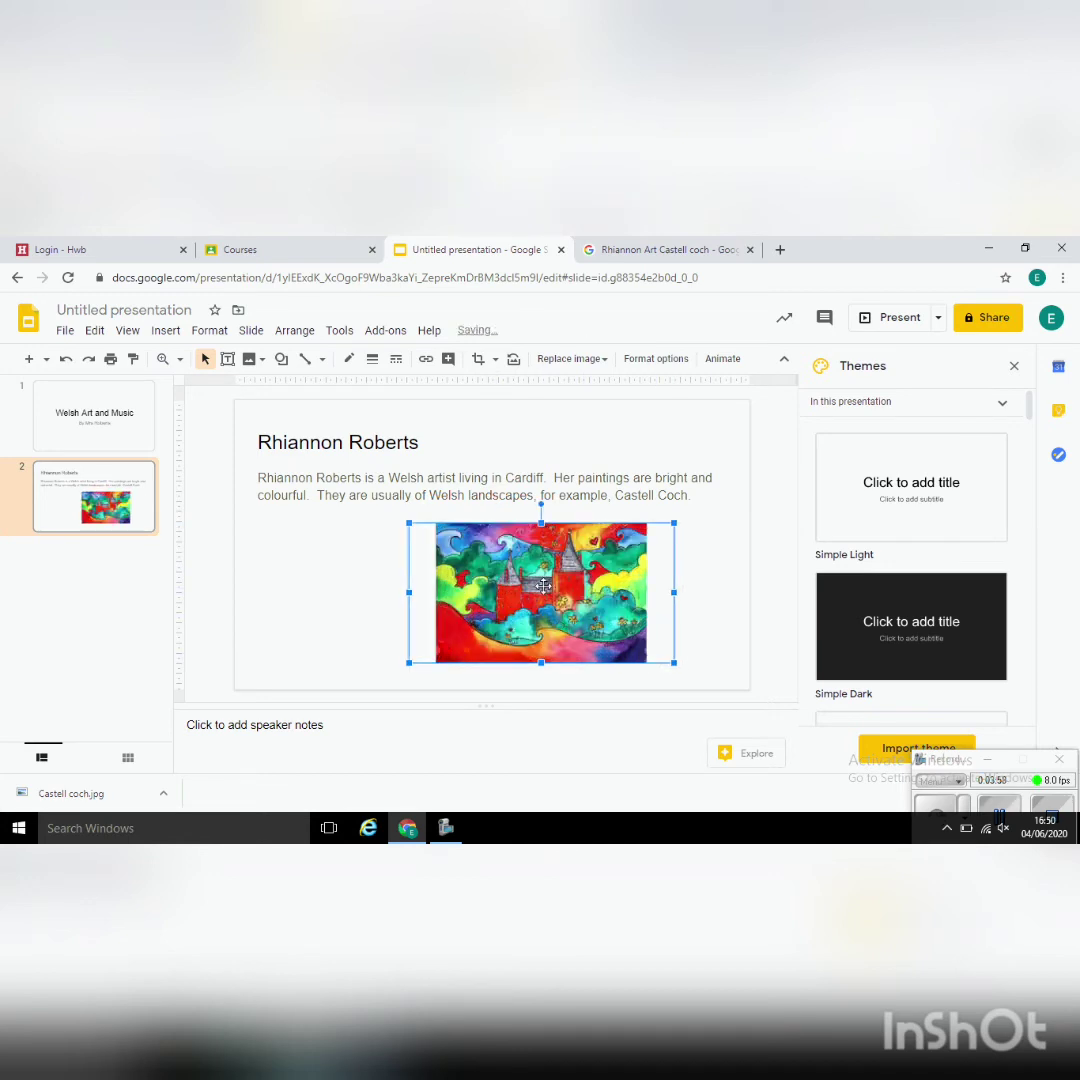
left_click_drag(485, 617, 498, 594)
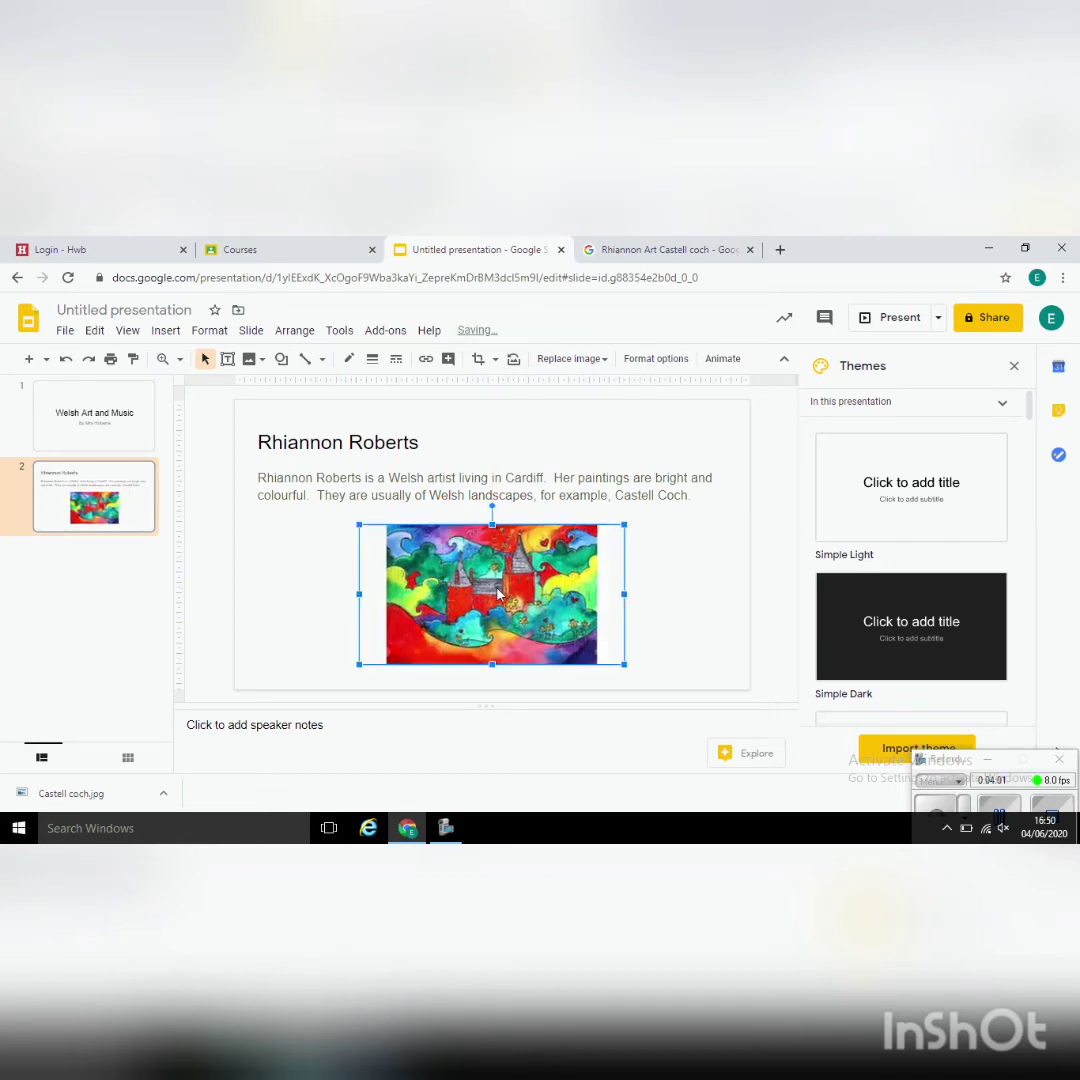
Add a blank third slide titled 'Cerys Matthews', then return to the Castell coch image results.
left_click(31, 361)
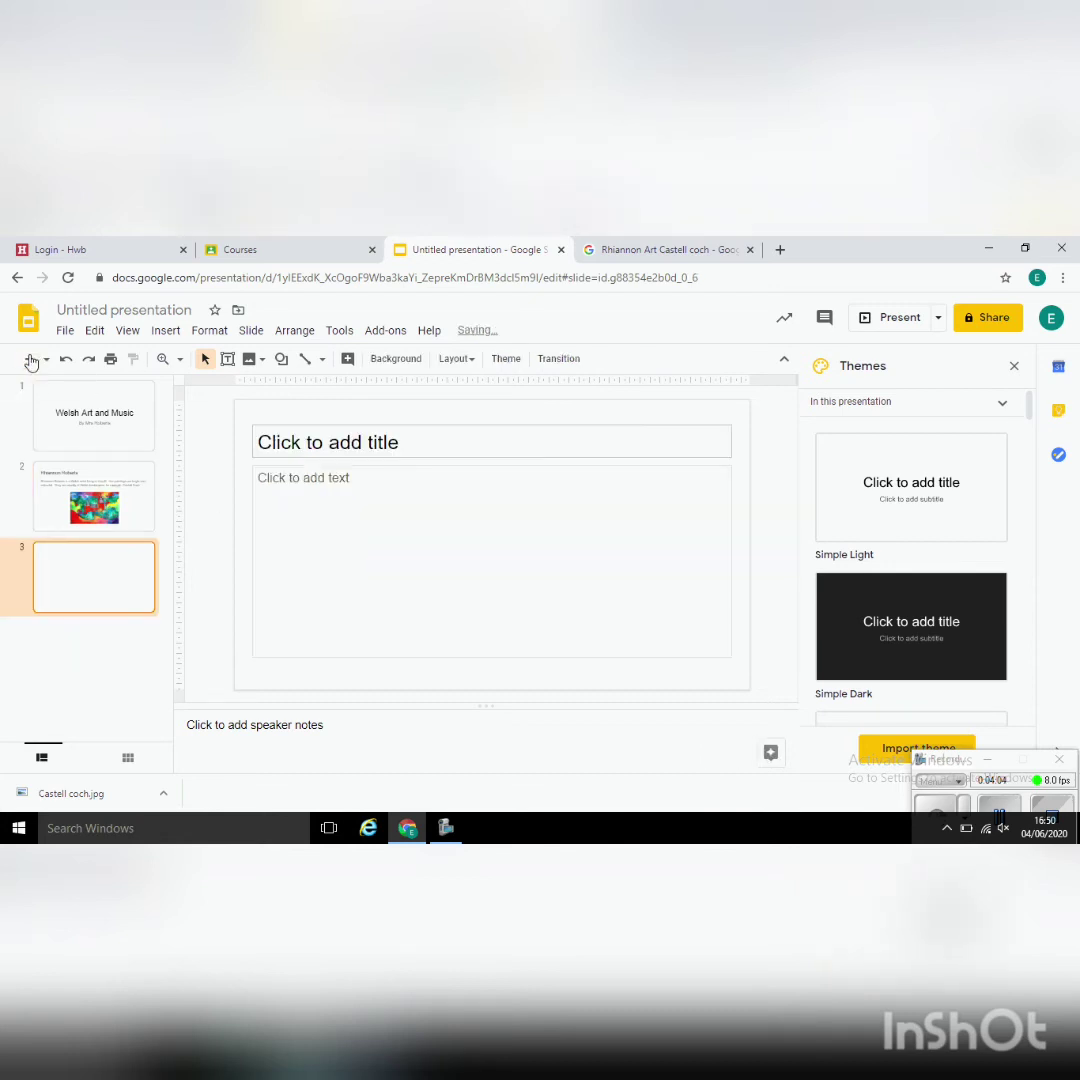
left_click(335, 442)
type("Cerys Matthews")
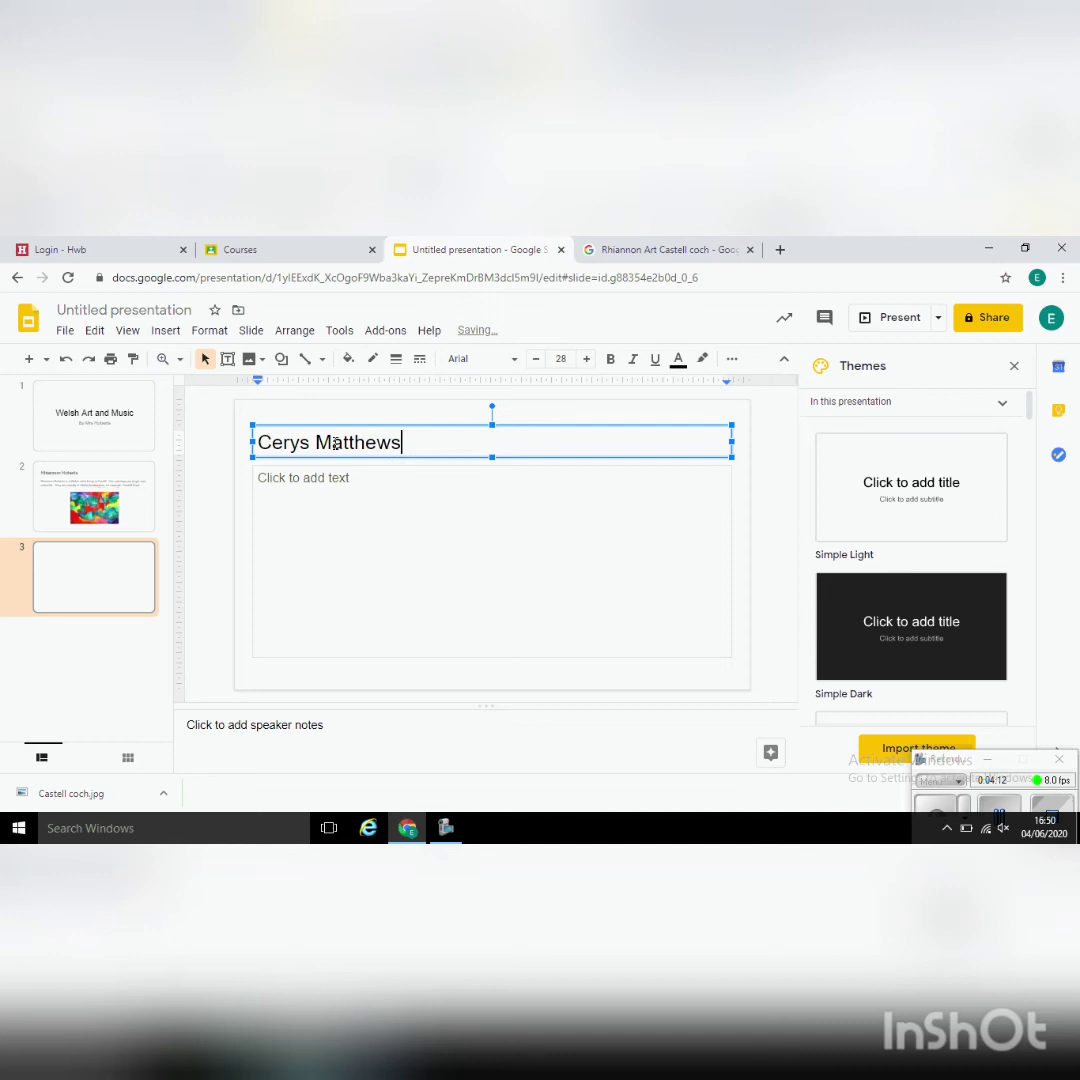
left_click(330, 481)
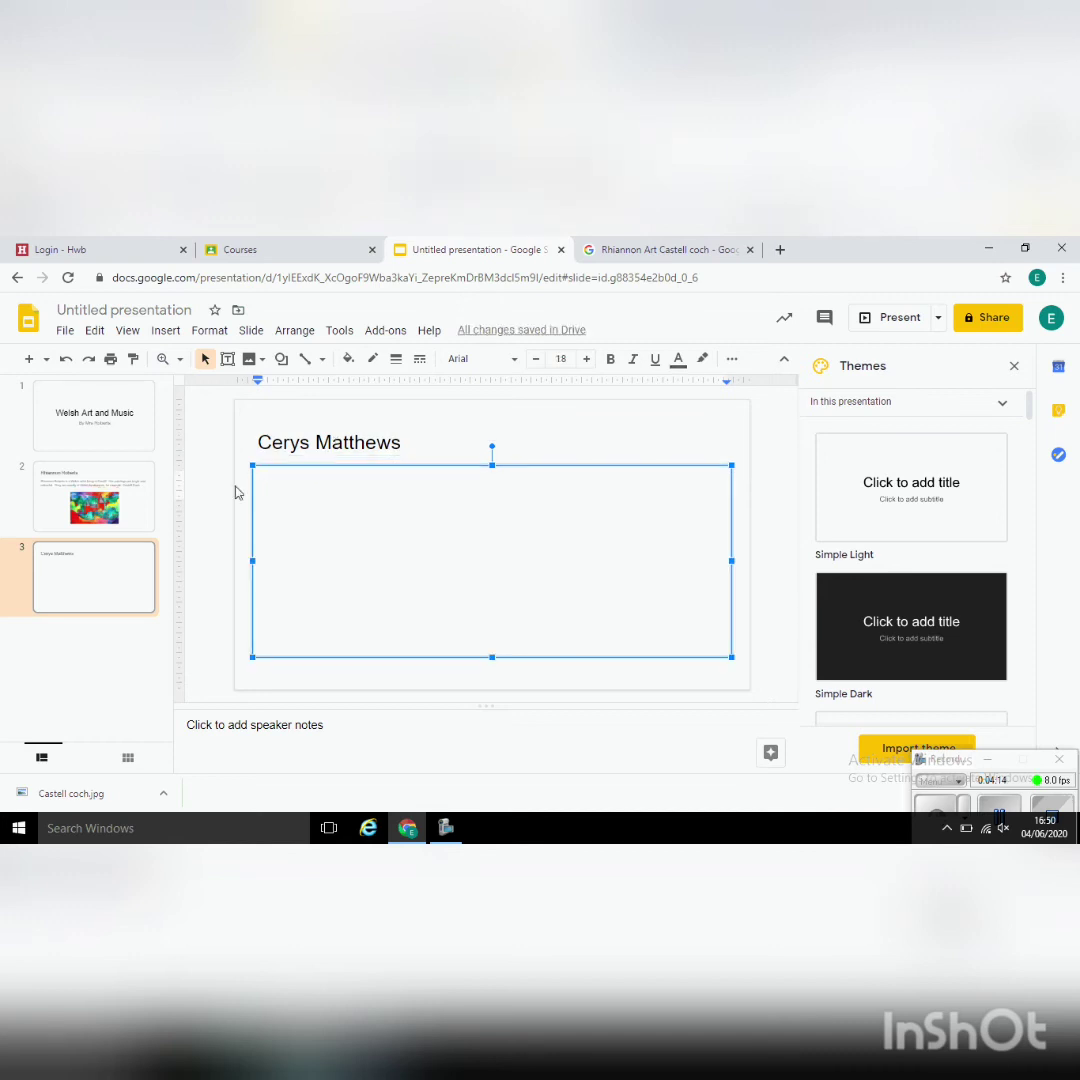
left_click(646, 251)
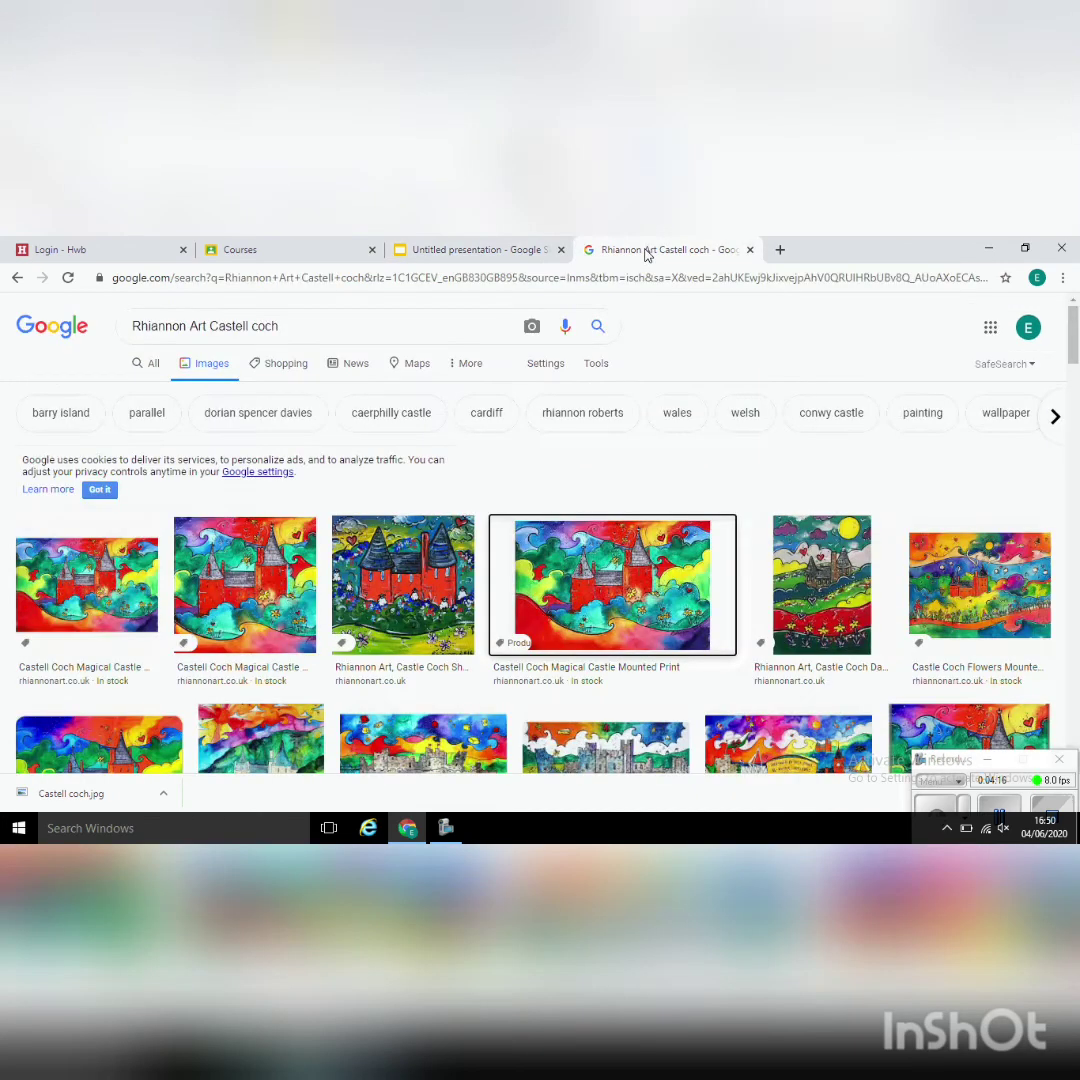
Search Google for 'Cerys Matthews' and open her Wikipedia article from the web results.
left_click_drag(320, 326, 127, 333)
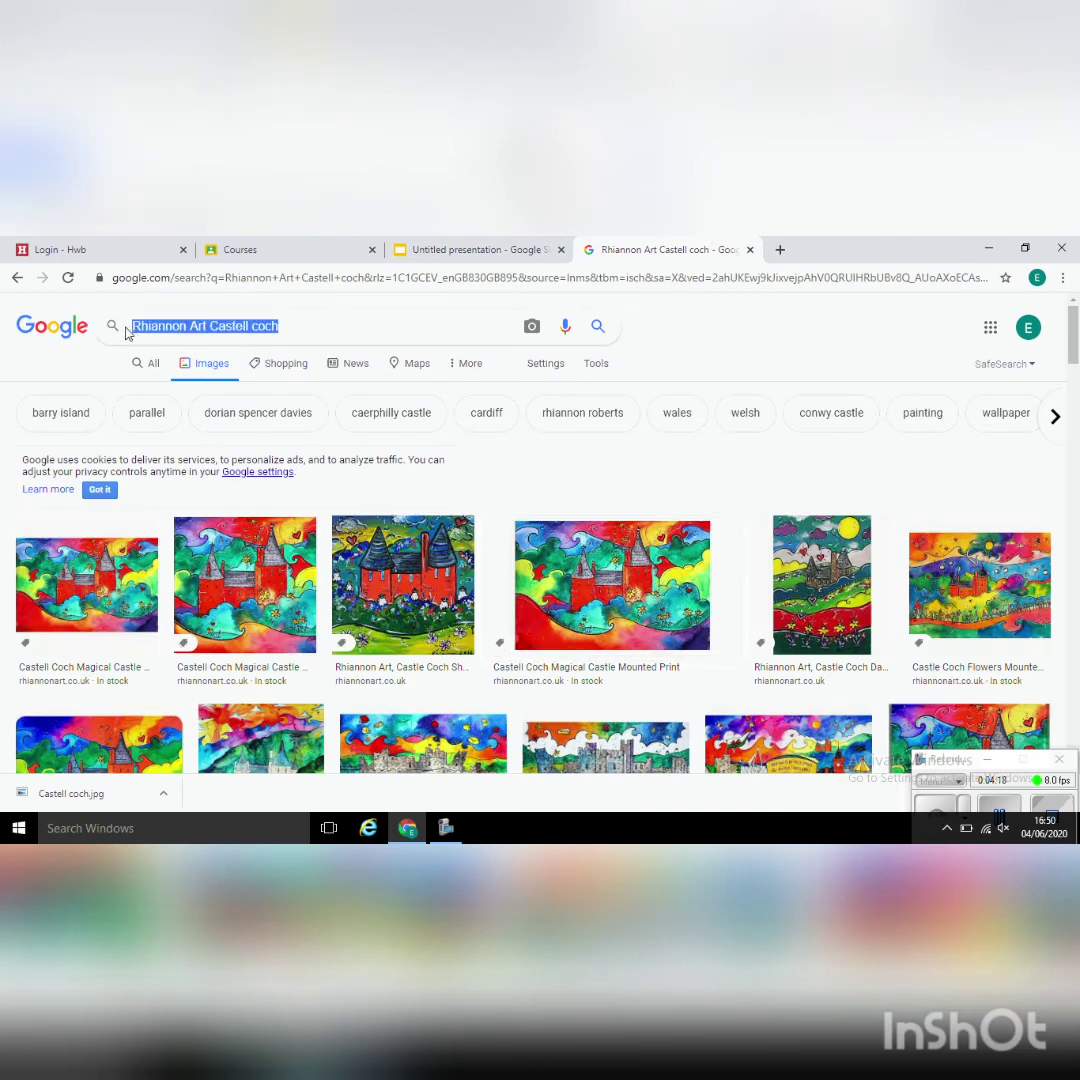
type("Cerys ")
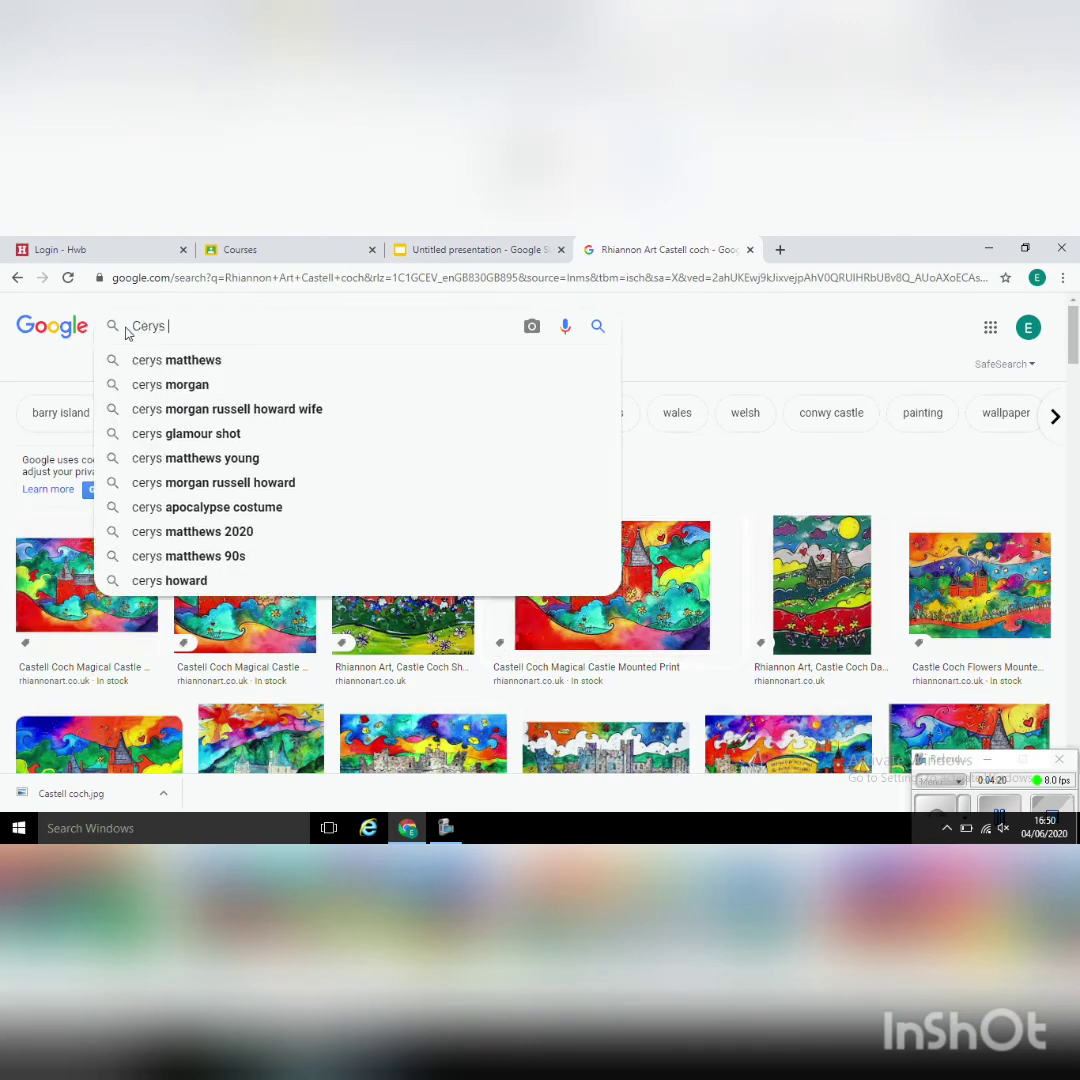
type("Matthews")
key("Return")
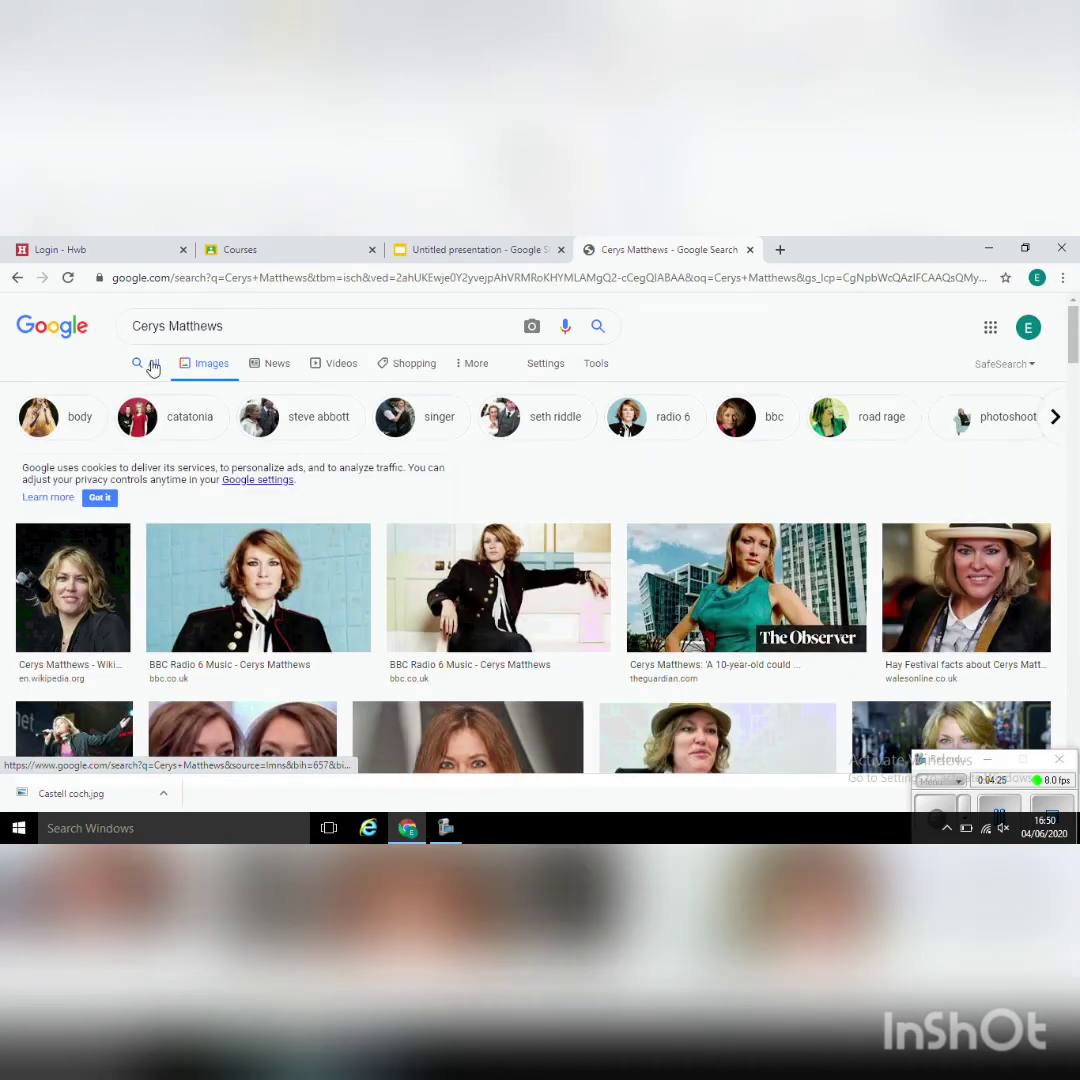
left_click(153, 365)
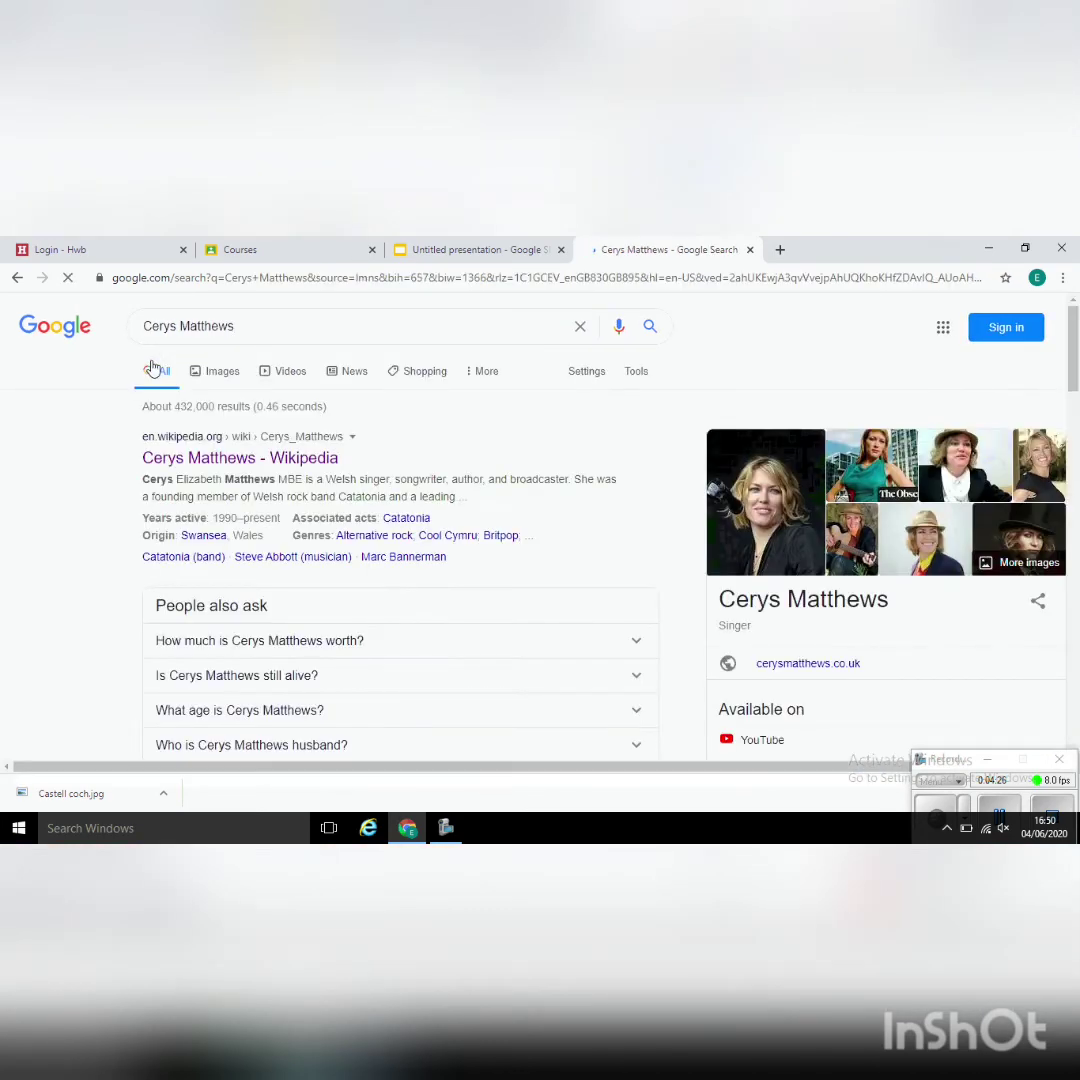
left_click(195, 460)
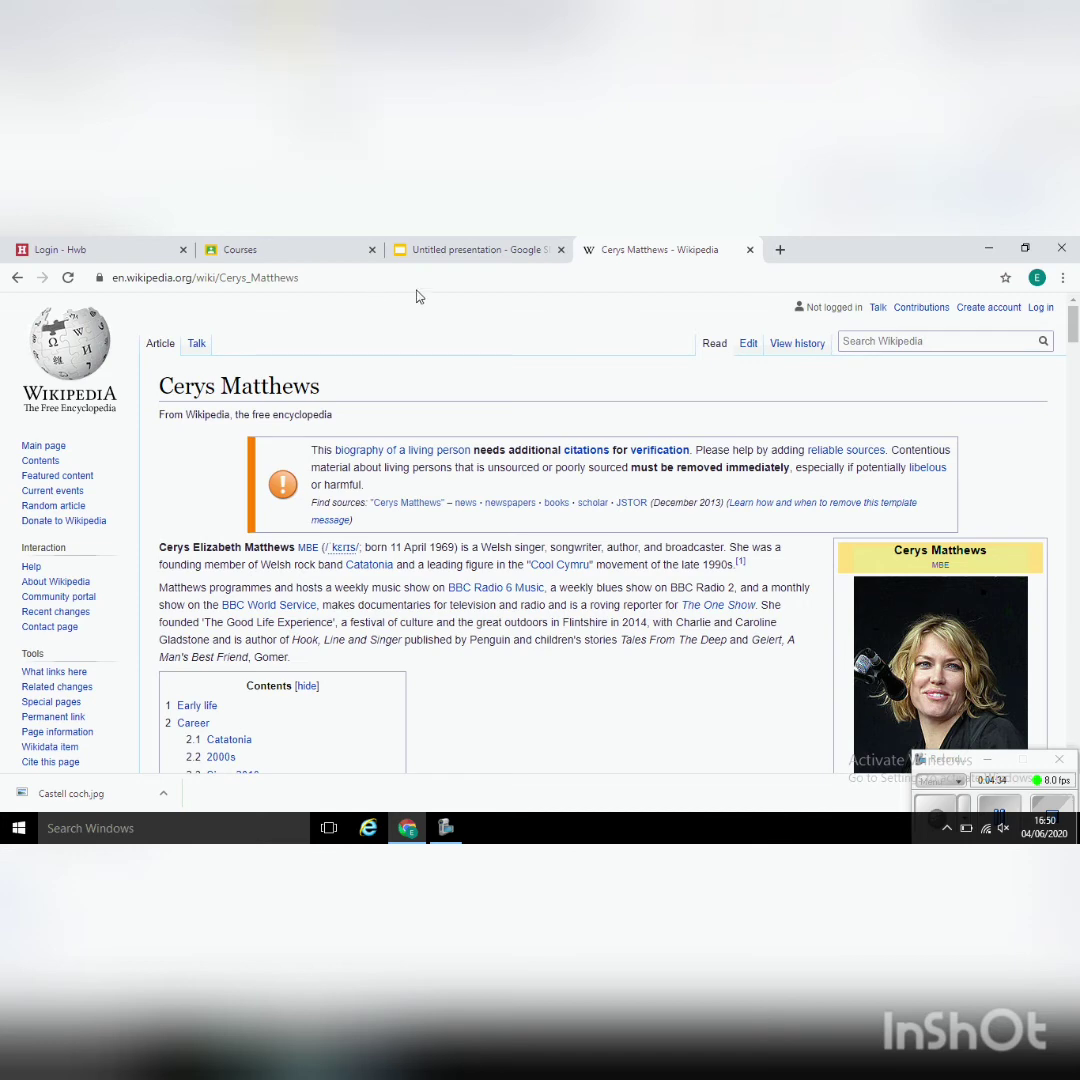
Return to slide 3 to add 'and was a member of the band, Catatonia.'.
left_click(435, 253)
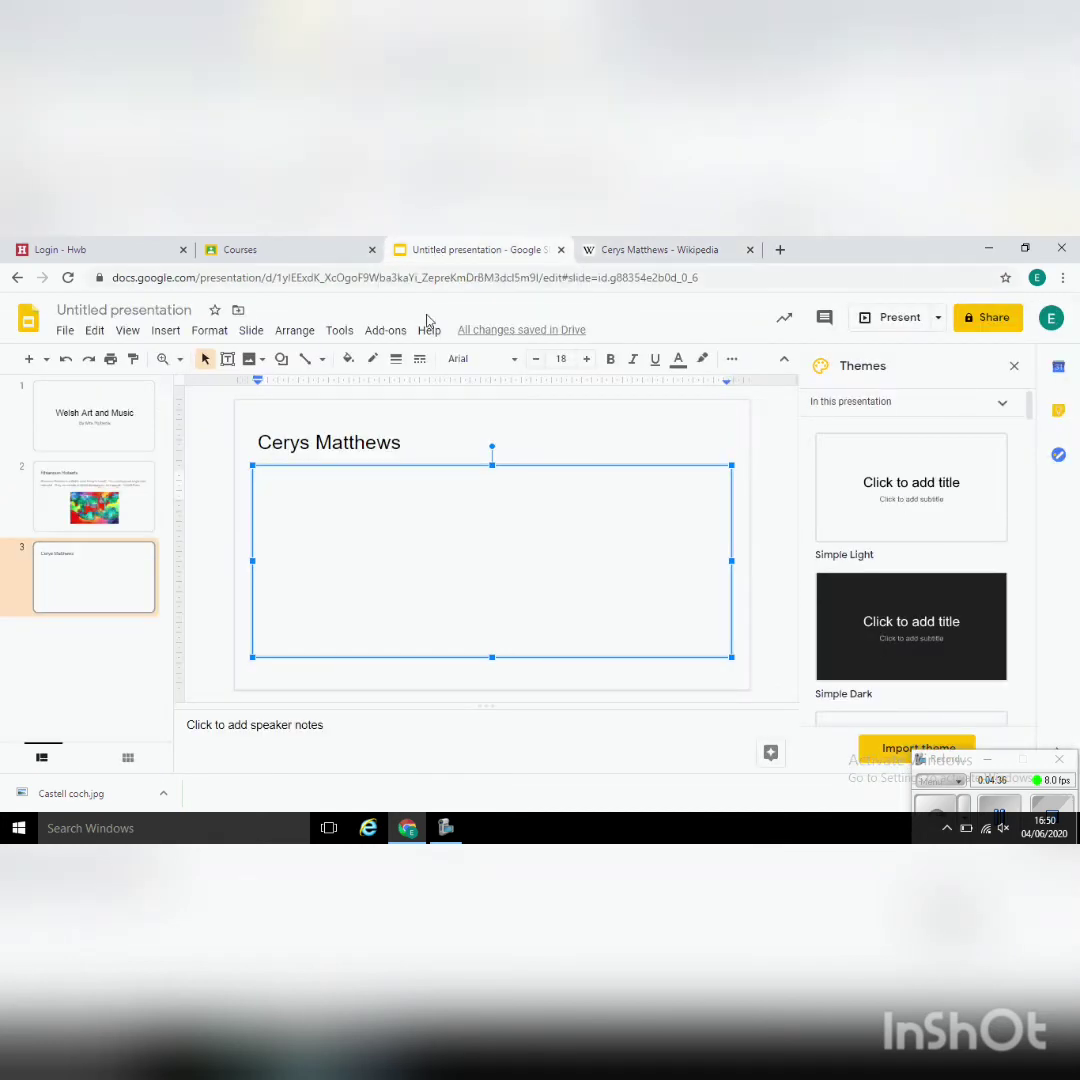
type("Cerys Matthews is")
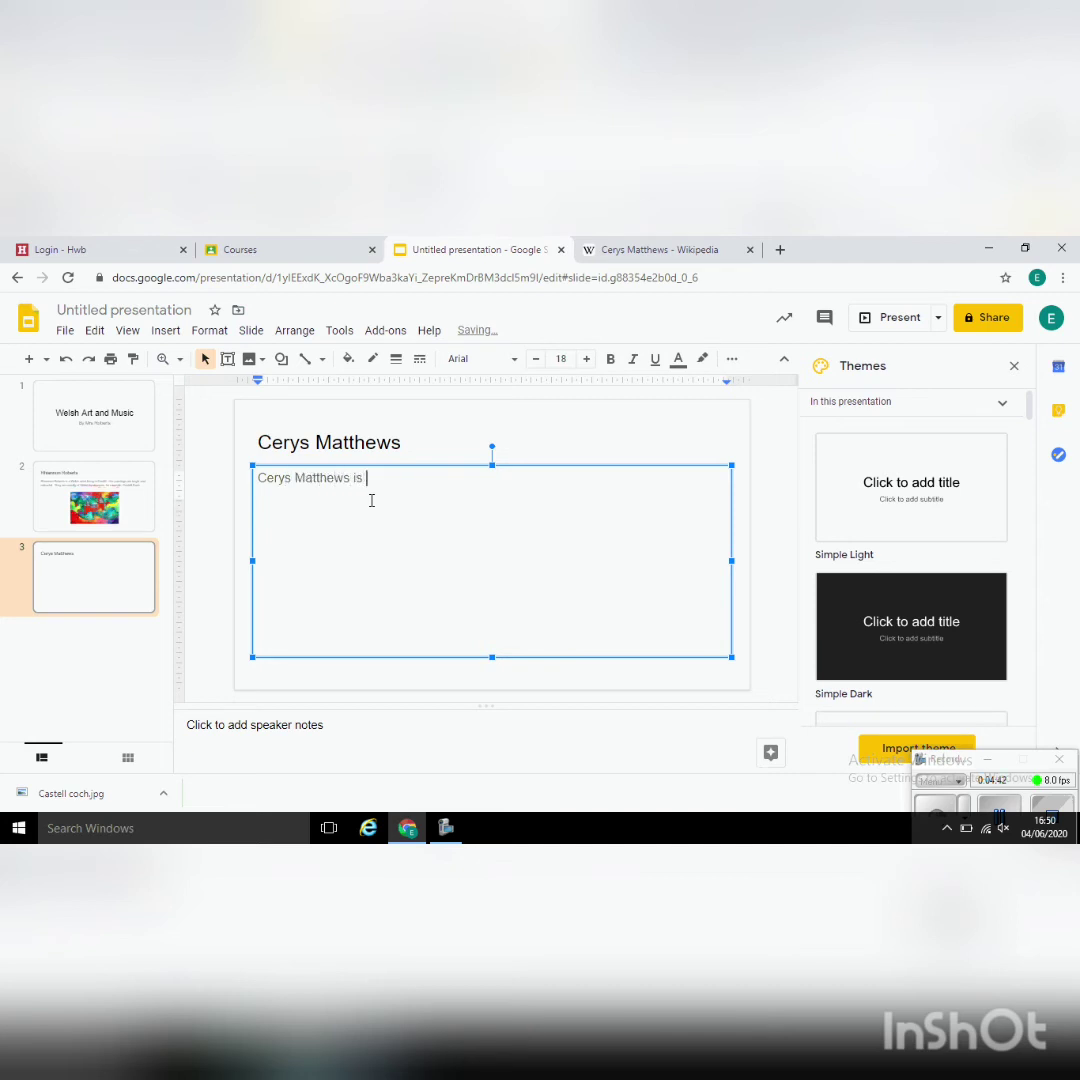
type("Wels")
type("h singer")
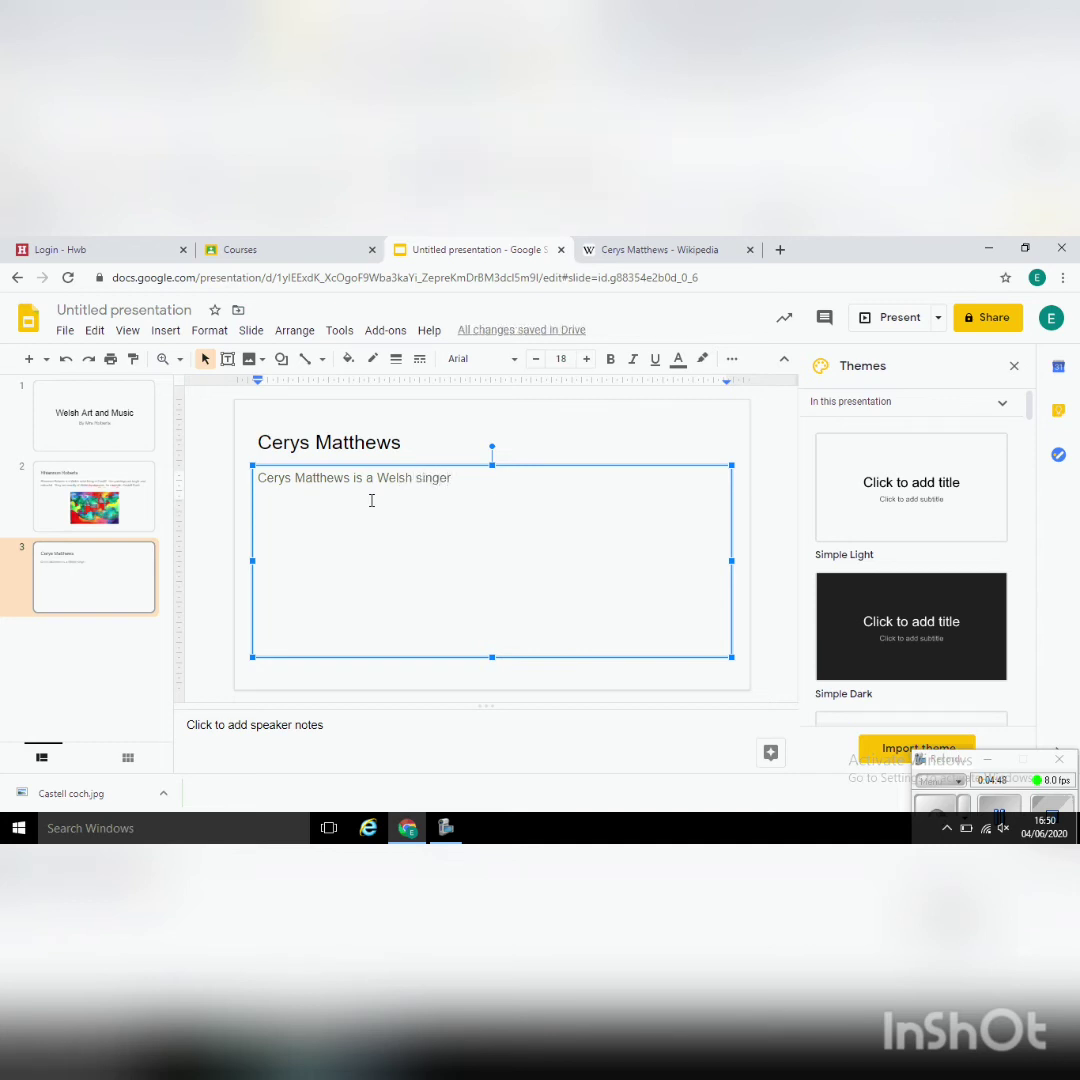
type(" and was a member of the bansd ")
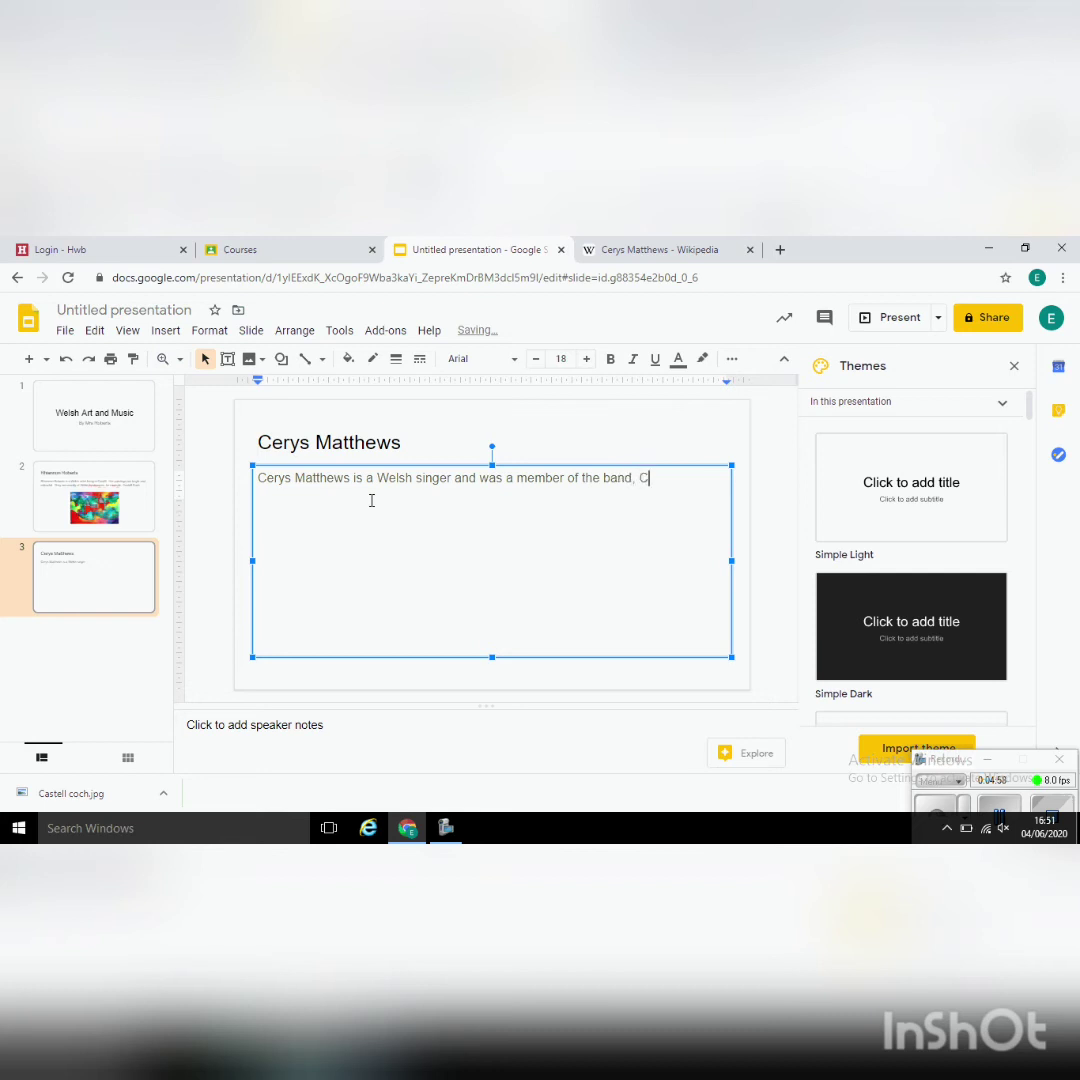
type("t")
type("ia.")
Switch to the Cerys Matthews Wikipedia article to read her Early life section.
left_click(640, 250)
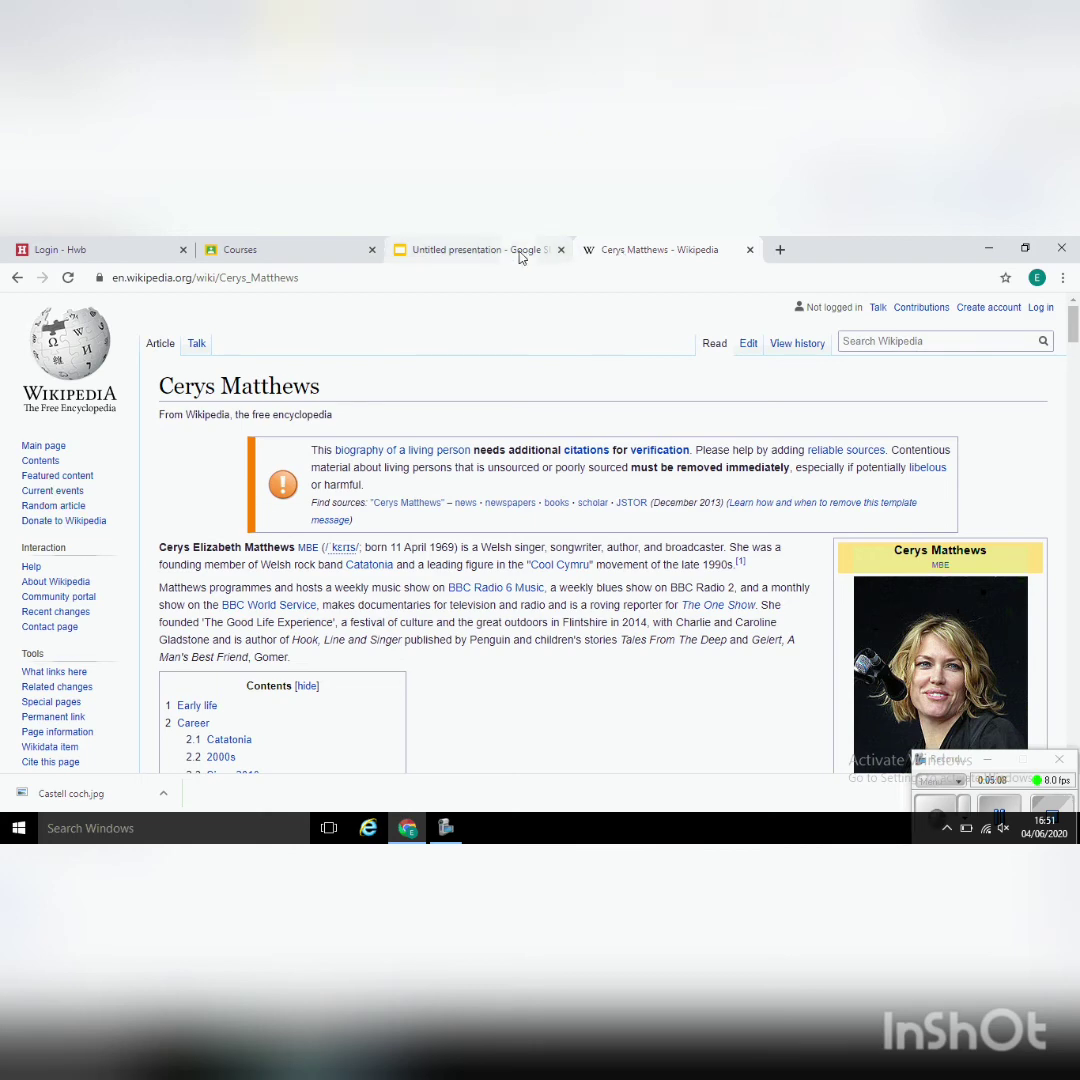
left_click_drag(1072, 322, 1073, 385)
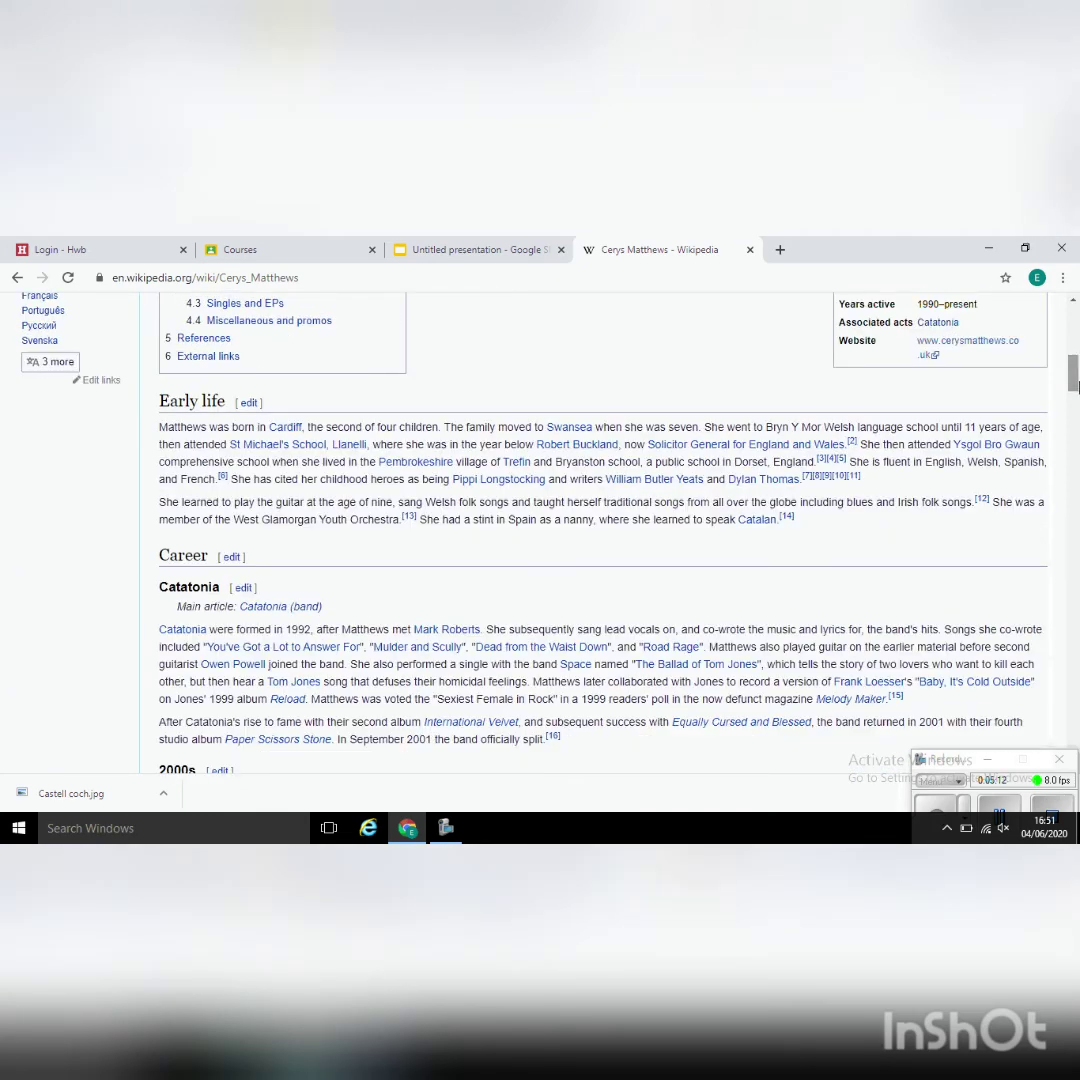
Add to slide 3 that she was born in Cardiff and moved to Swansea aged seven.
left_click(494, 250)
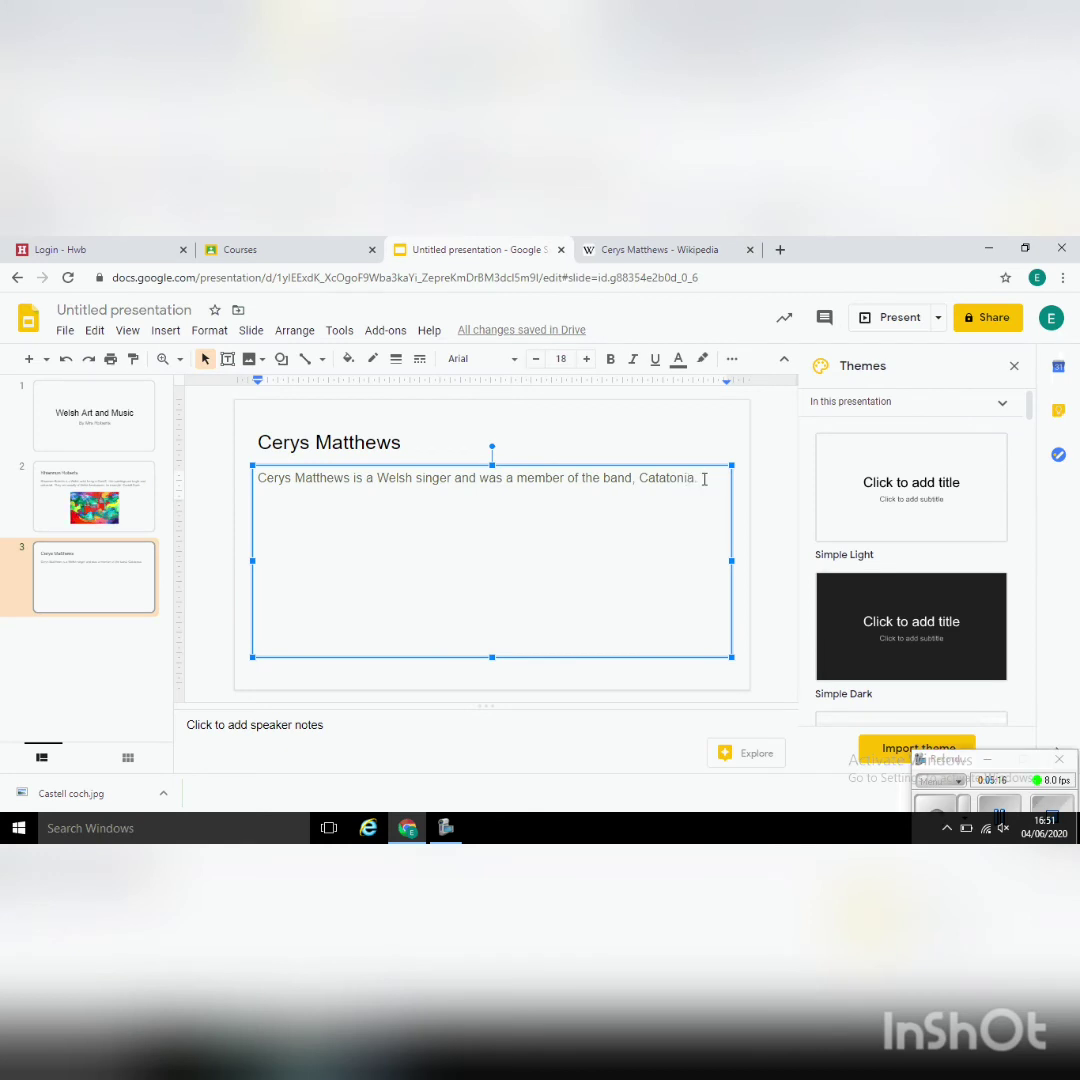
type("S")
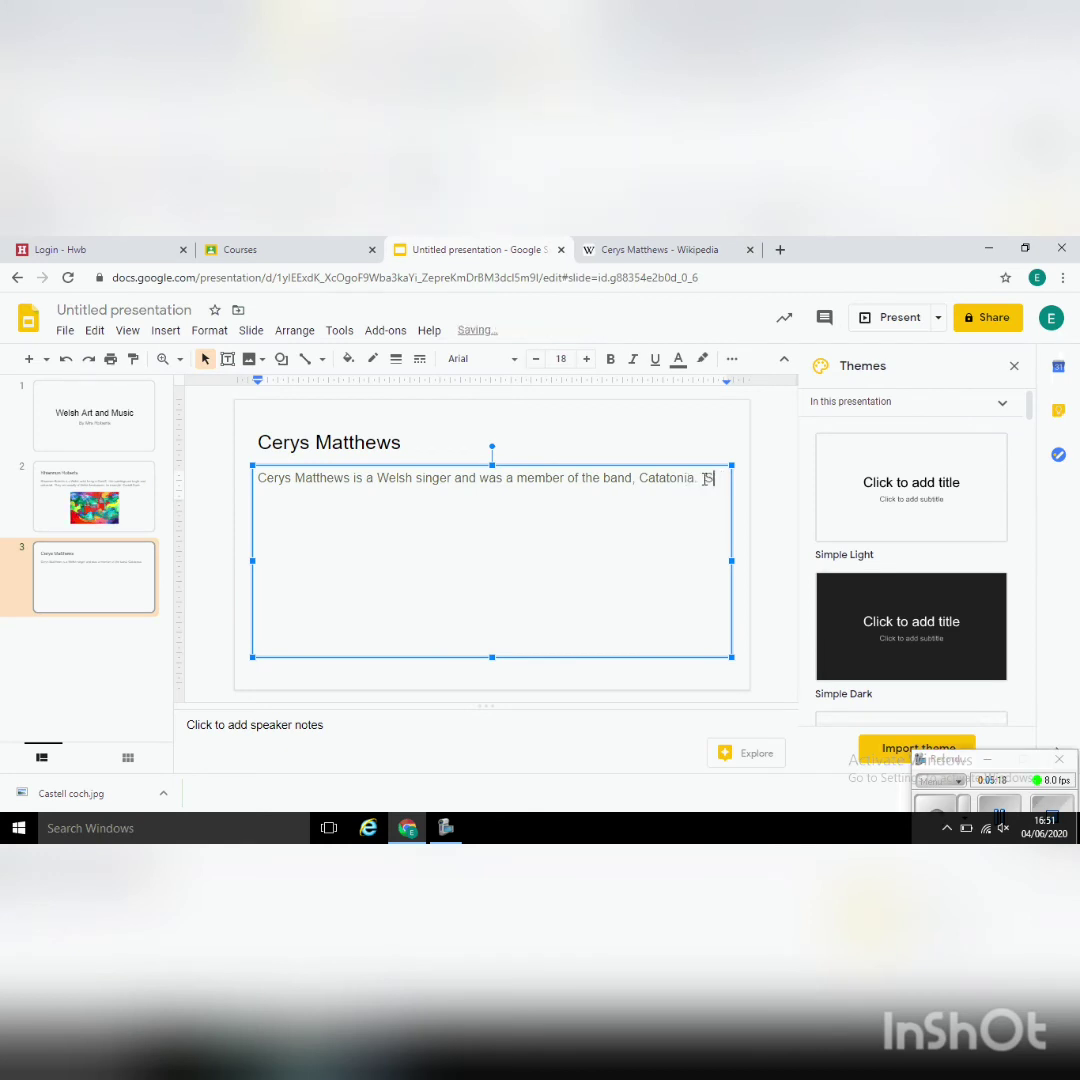
type("he was ")
type("born in Cardiff ")
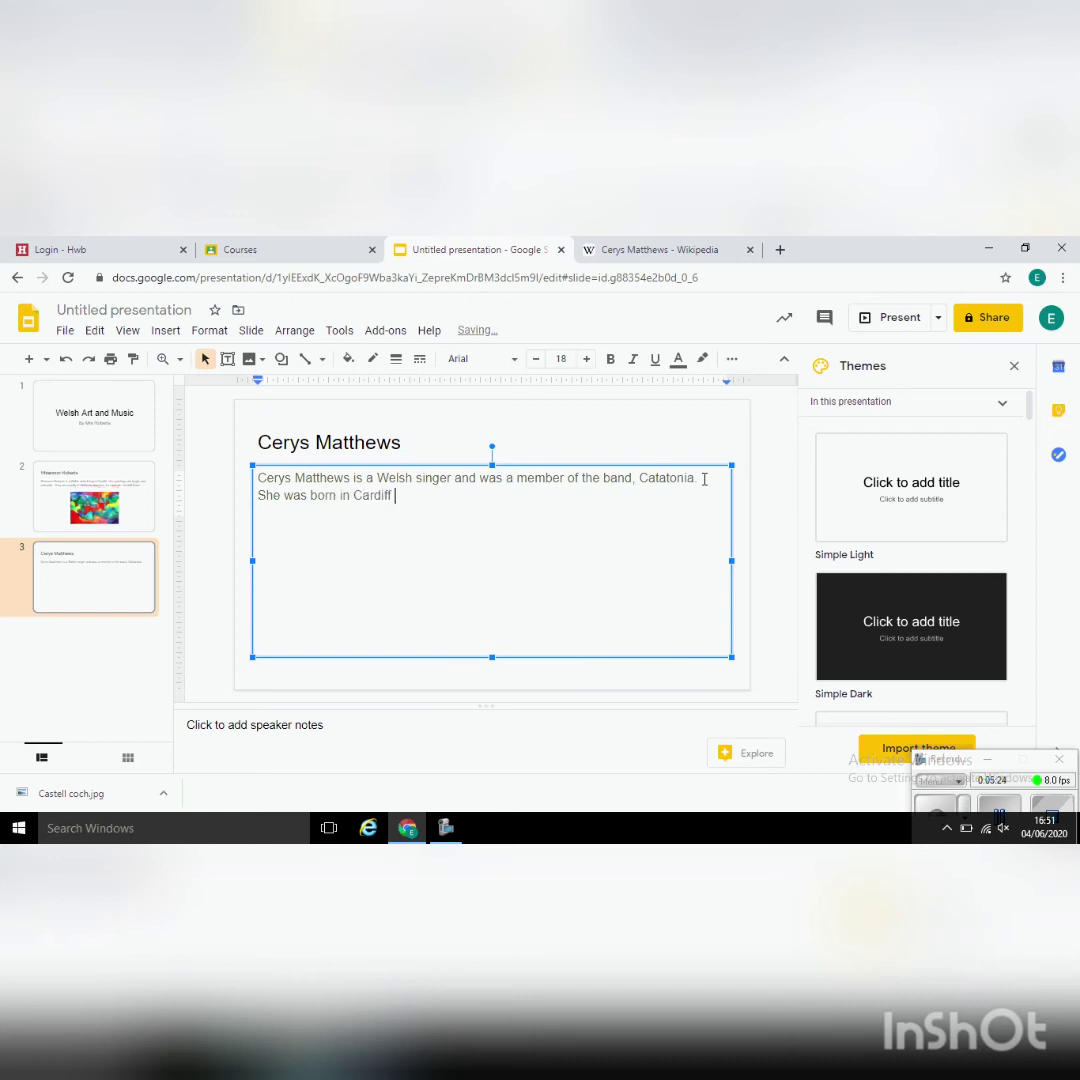
type("but moved to Swansea when she was ")
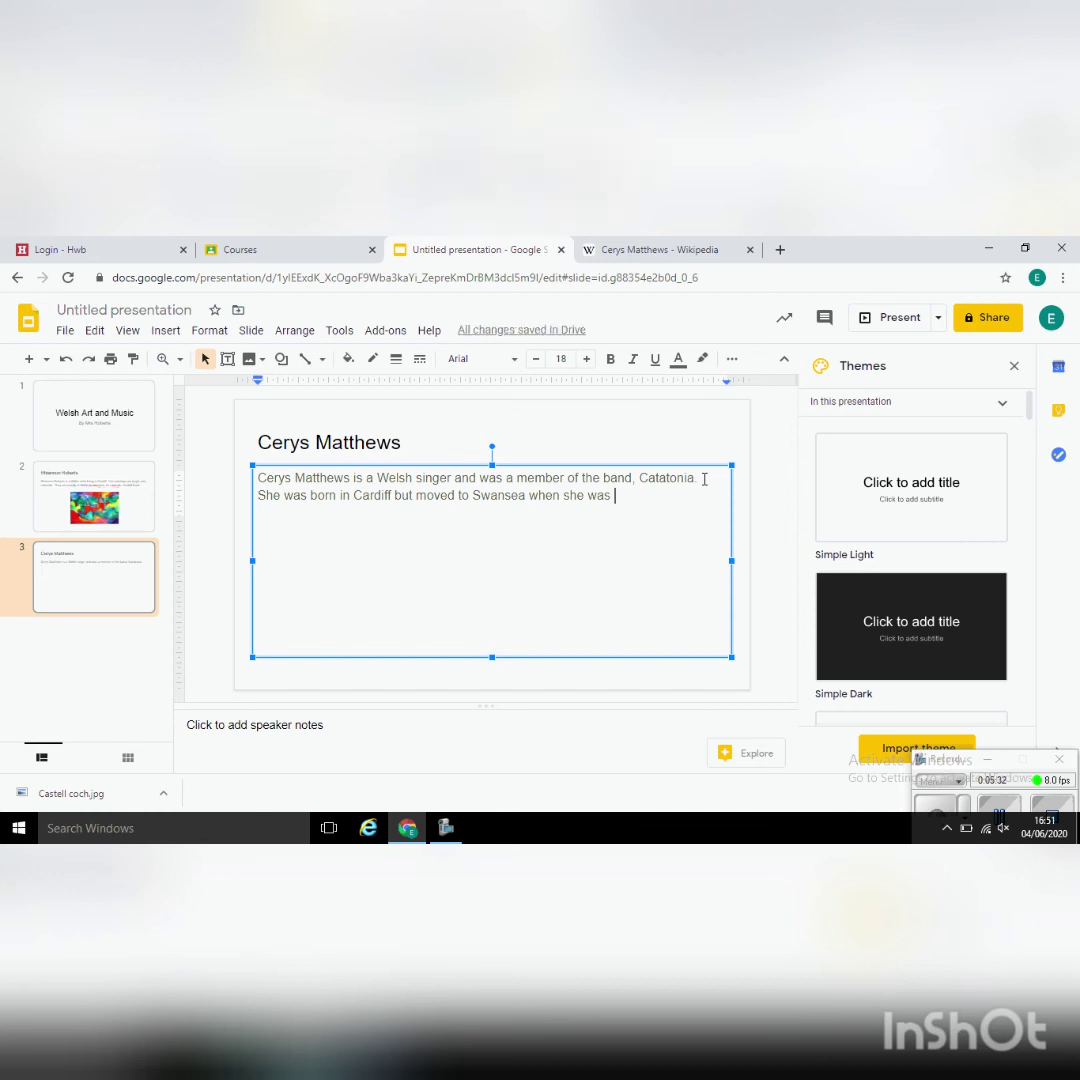
type("7 years old.")
left_click(465, 678)
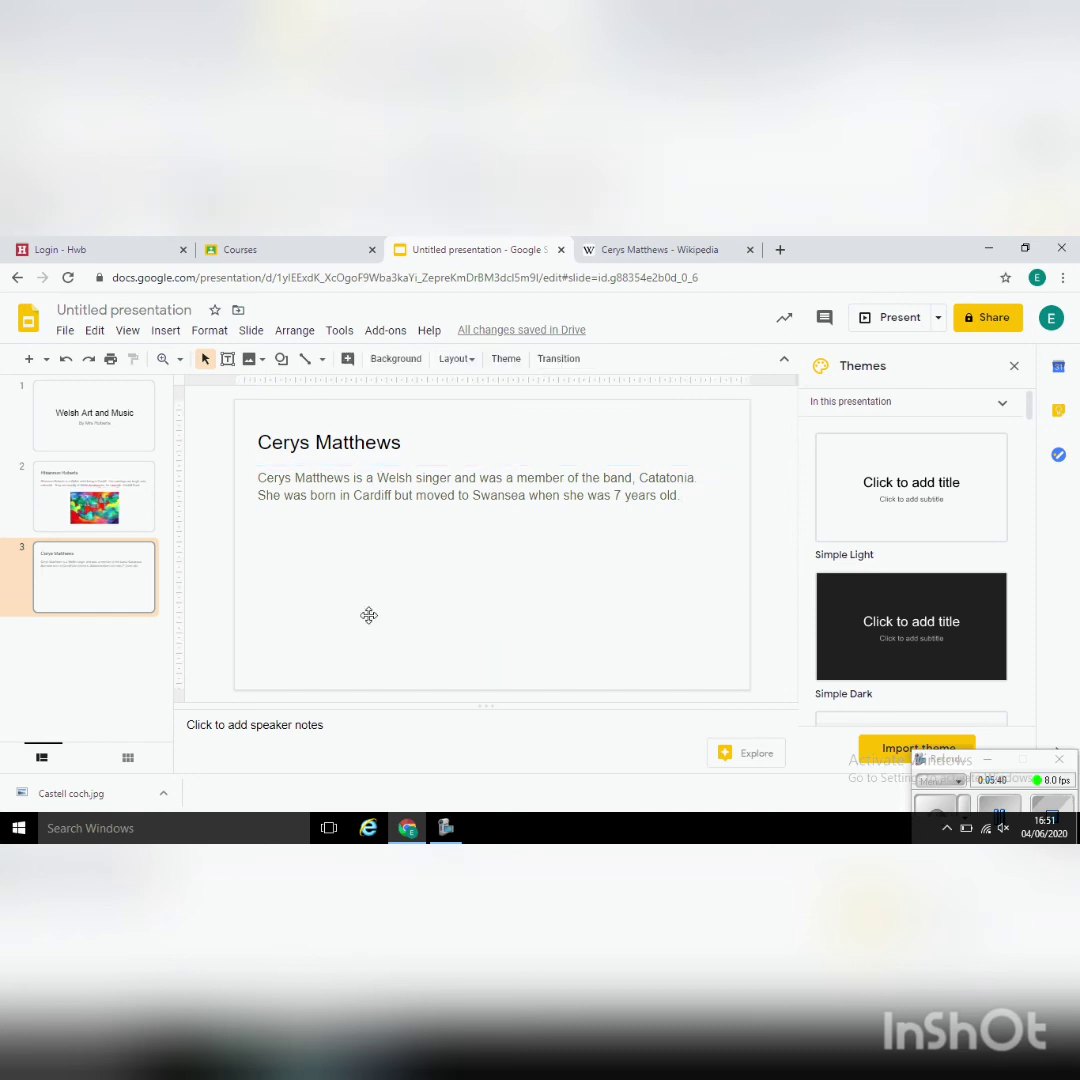
Save the first Google Images result for Cerys Matthews as 'Cerys Matthews.jpg' in Downloads.
left_click(610, 250)
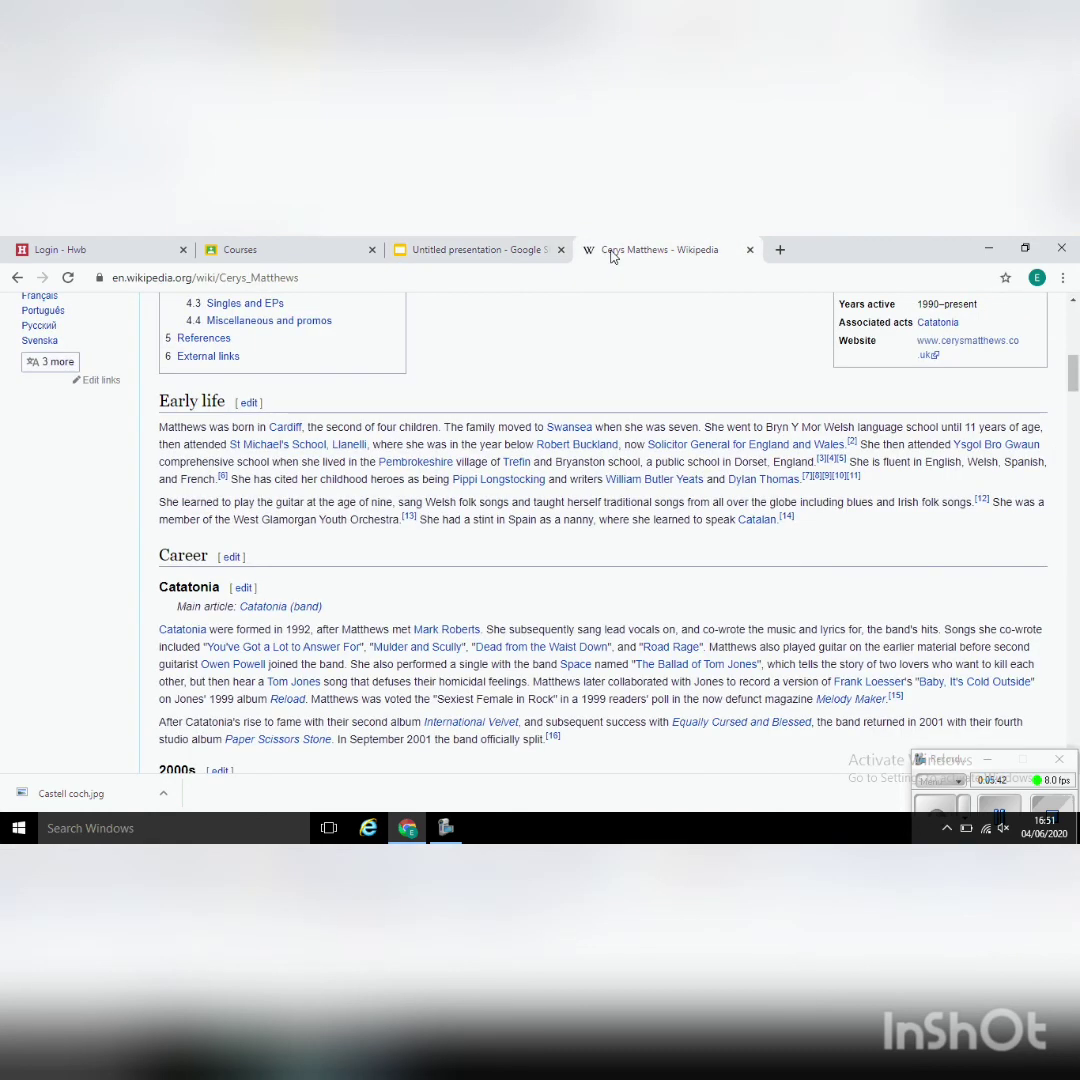
left_click_drag(1073, 372, 1074, 316)
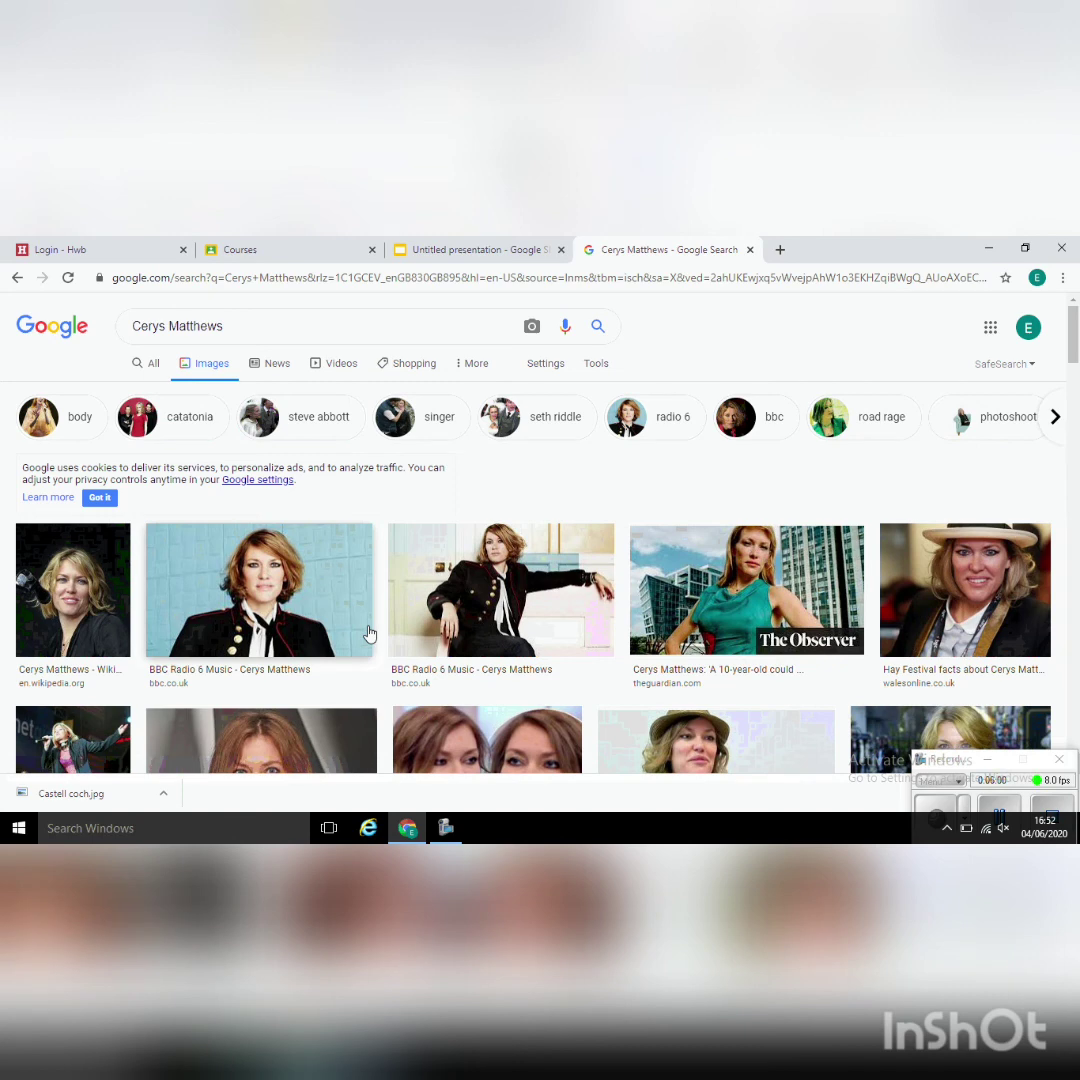
scroll(368, 632, "down", 1)
scroll(368, 632, "down", 4)
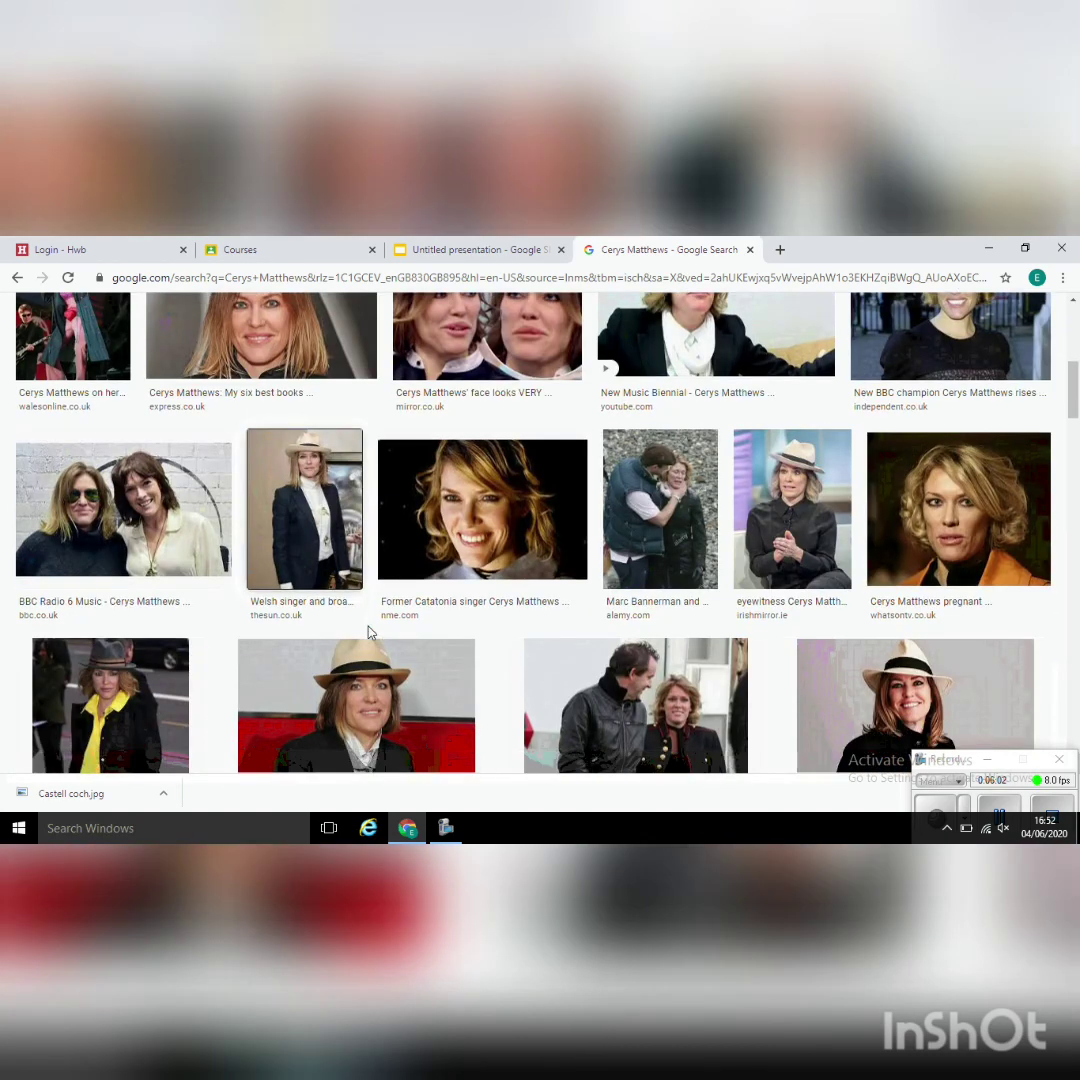
scroll(368, 632, "up", 1)
scroll(369, 632, "up", 3)
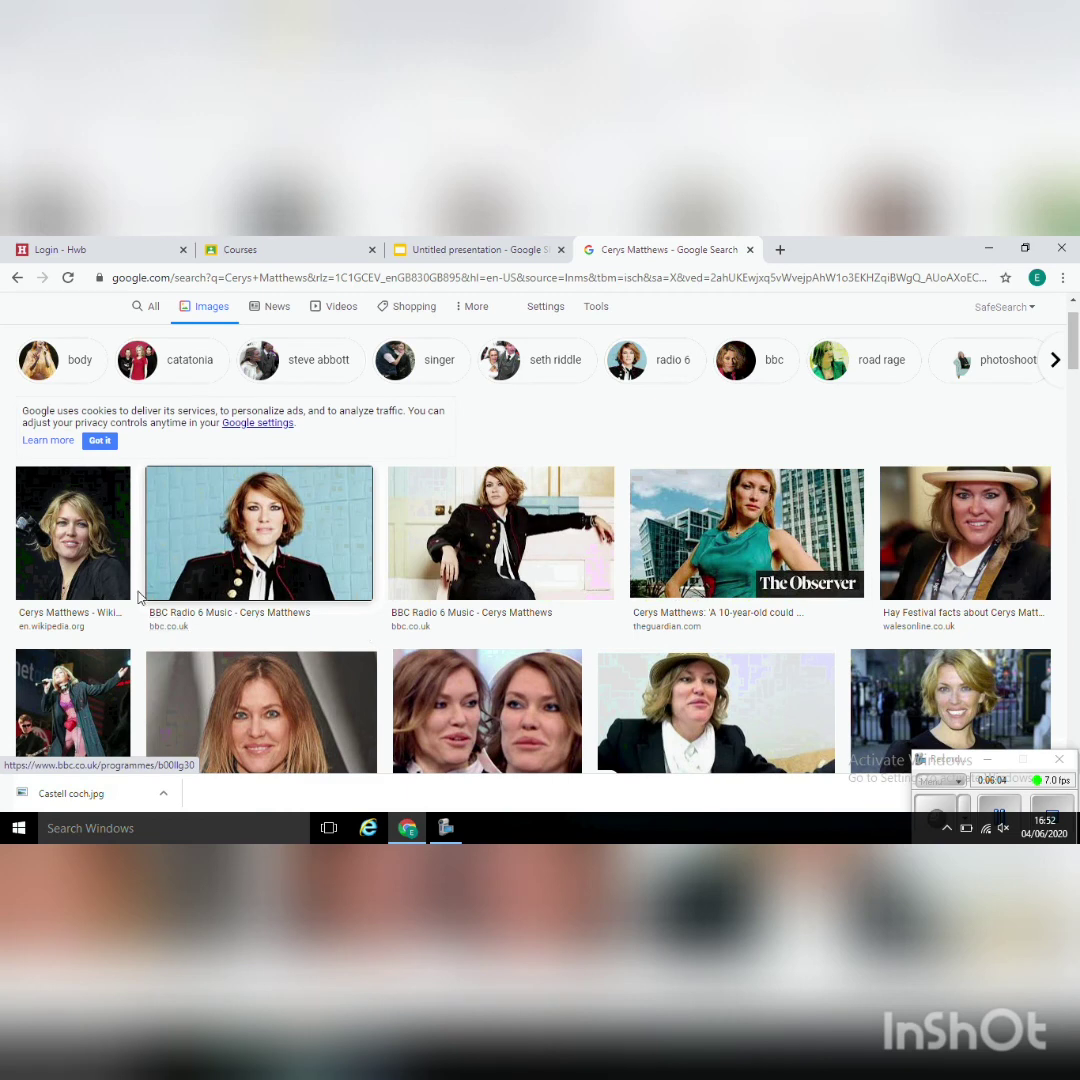
right_click(58, 521)
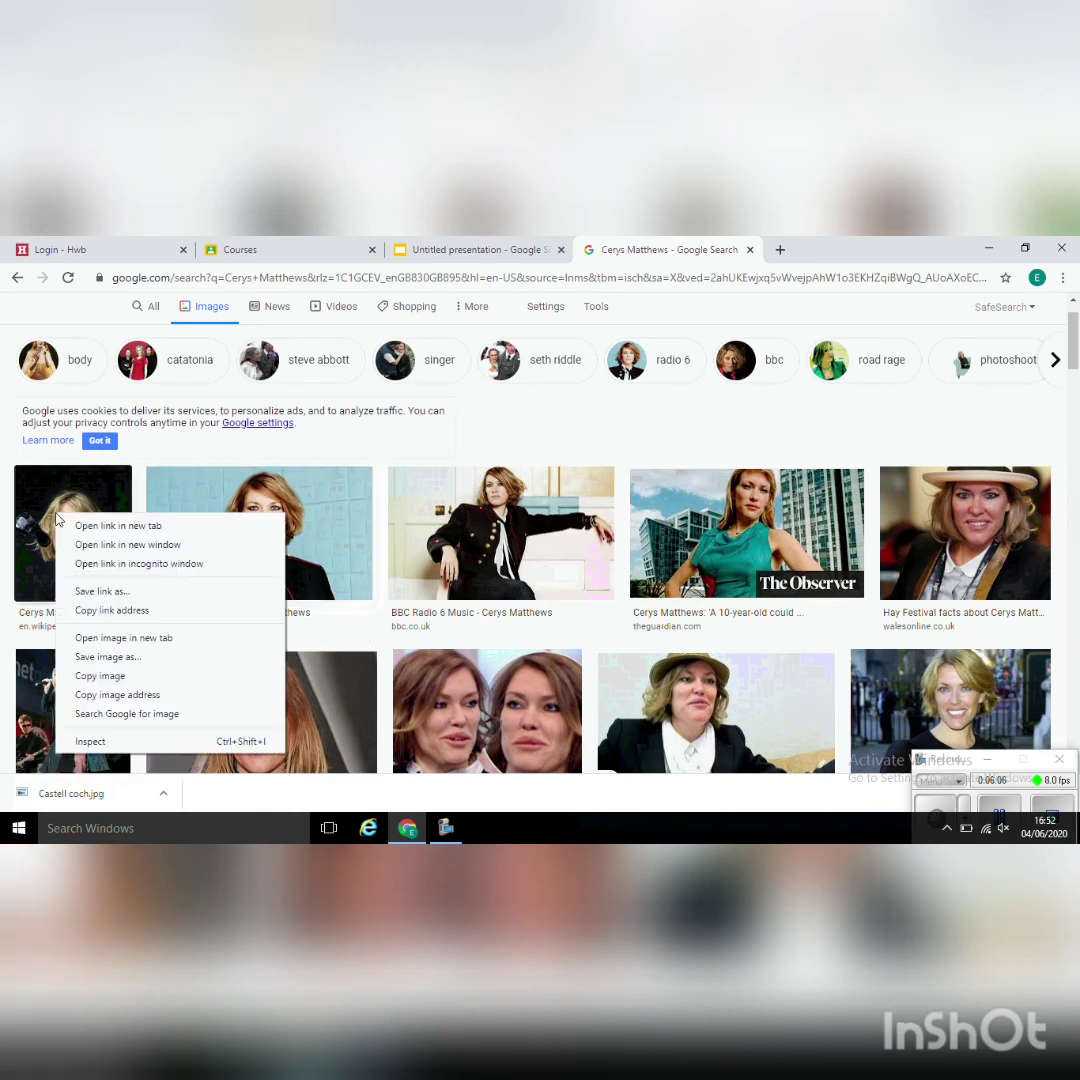
left_click(115, 663)
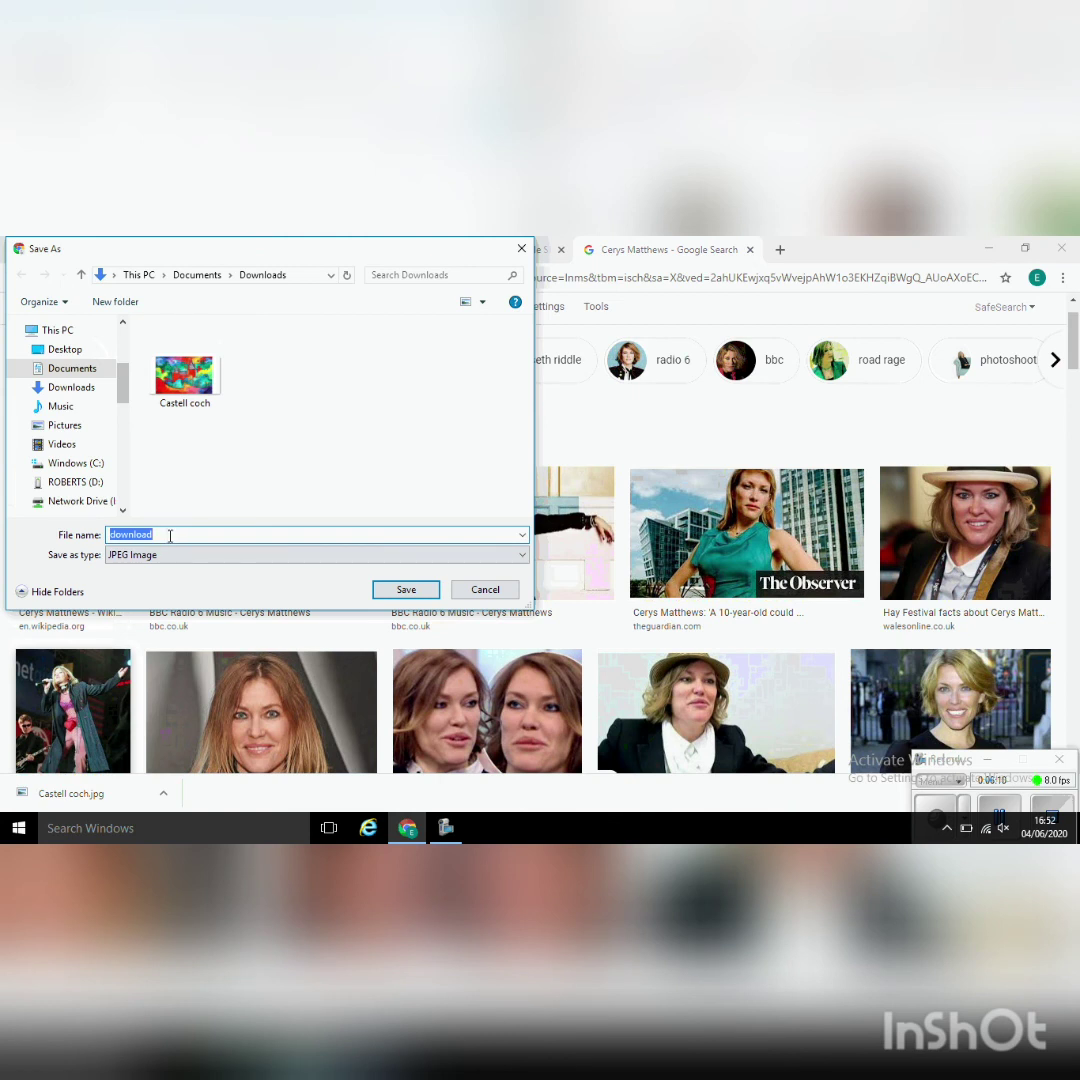
type("Cerys Matthews")
left_click(398, 591)
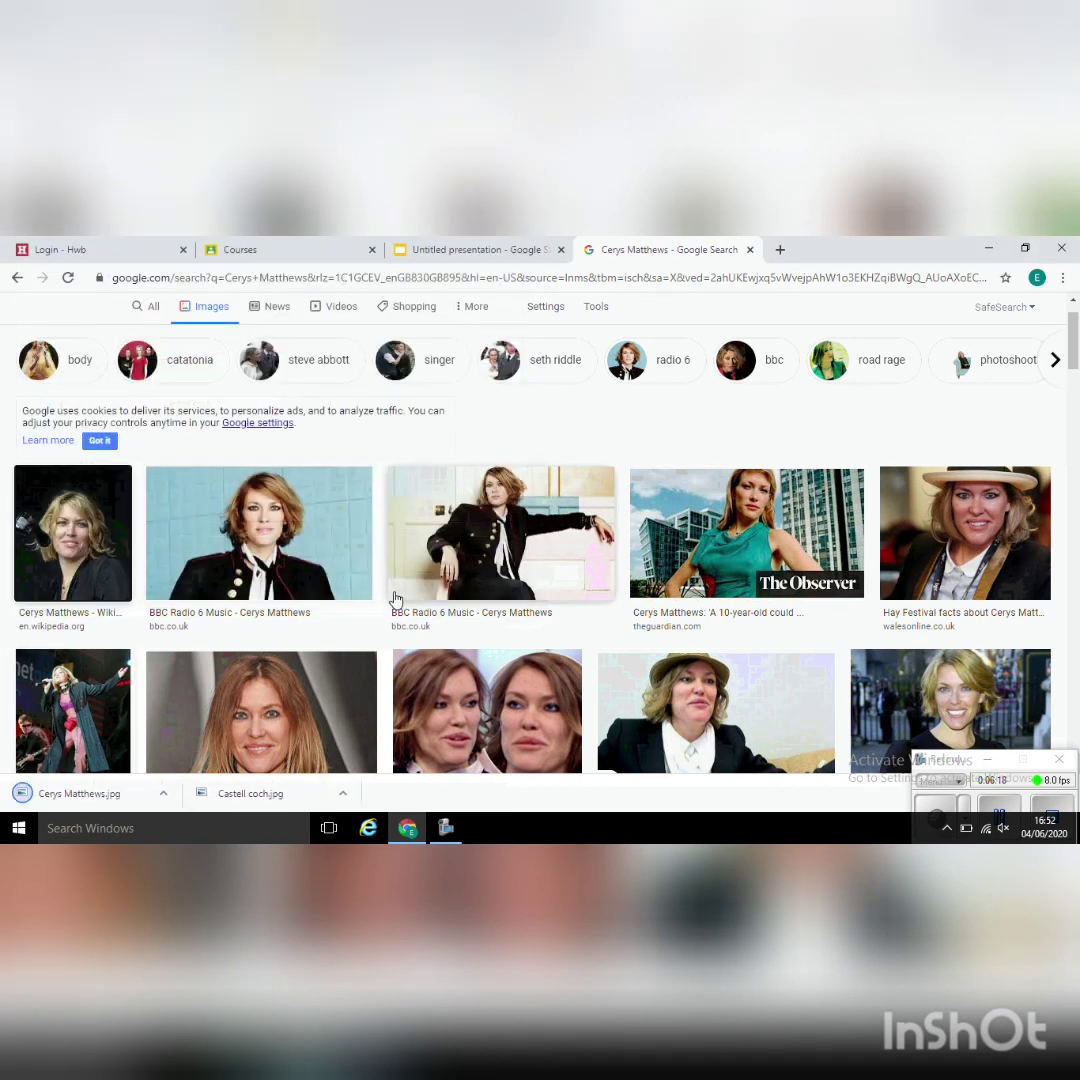
Upload the saved Cerys Matthews photo onto slide 3 and place it below the paragraph.
left_click(505, 250)
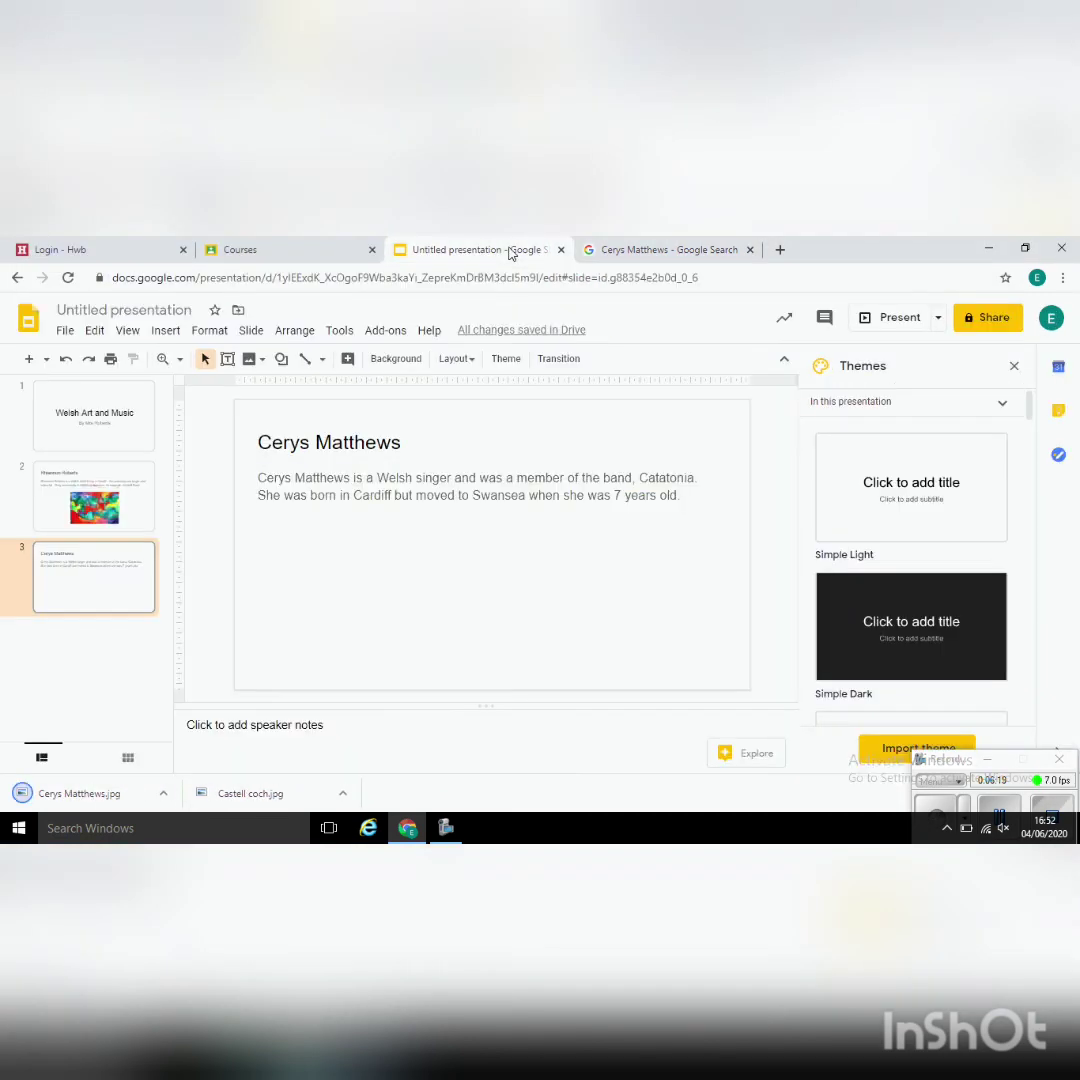
left_click(412, 576)
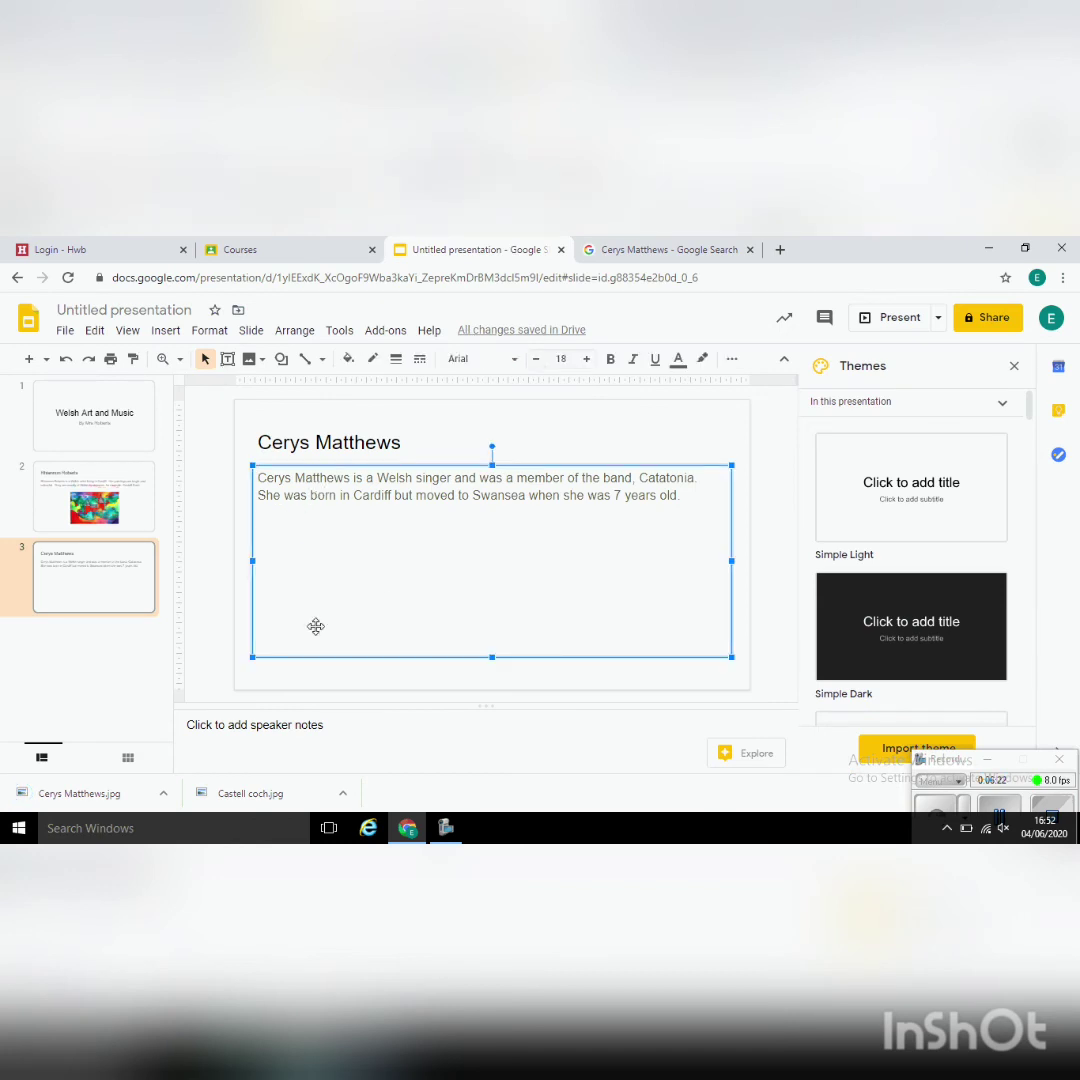
left_click(324, 679)
left_click(166, 332)
mouse_move(192, 359)
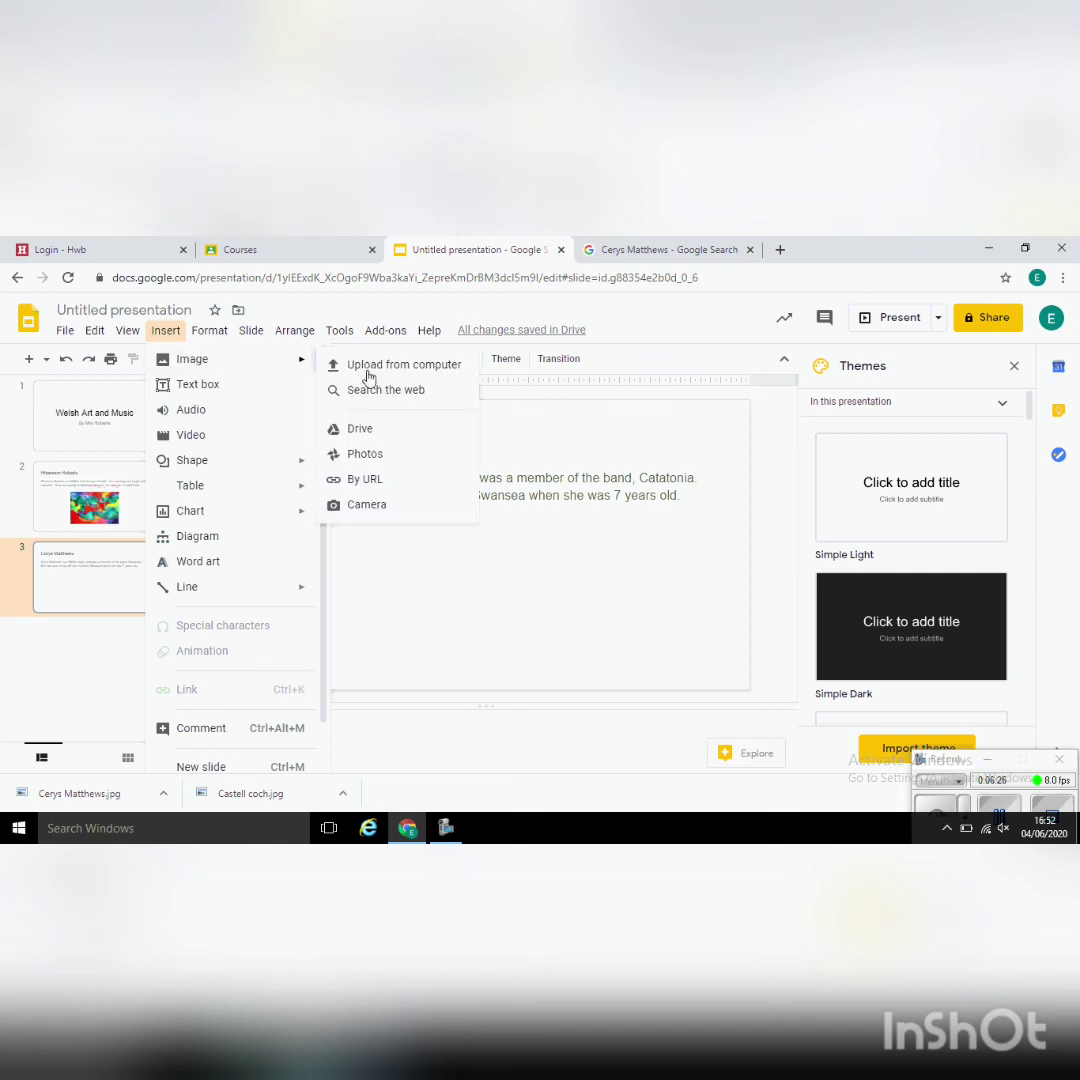
left_click(380, 366)
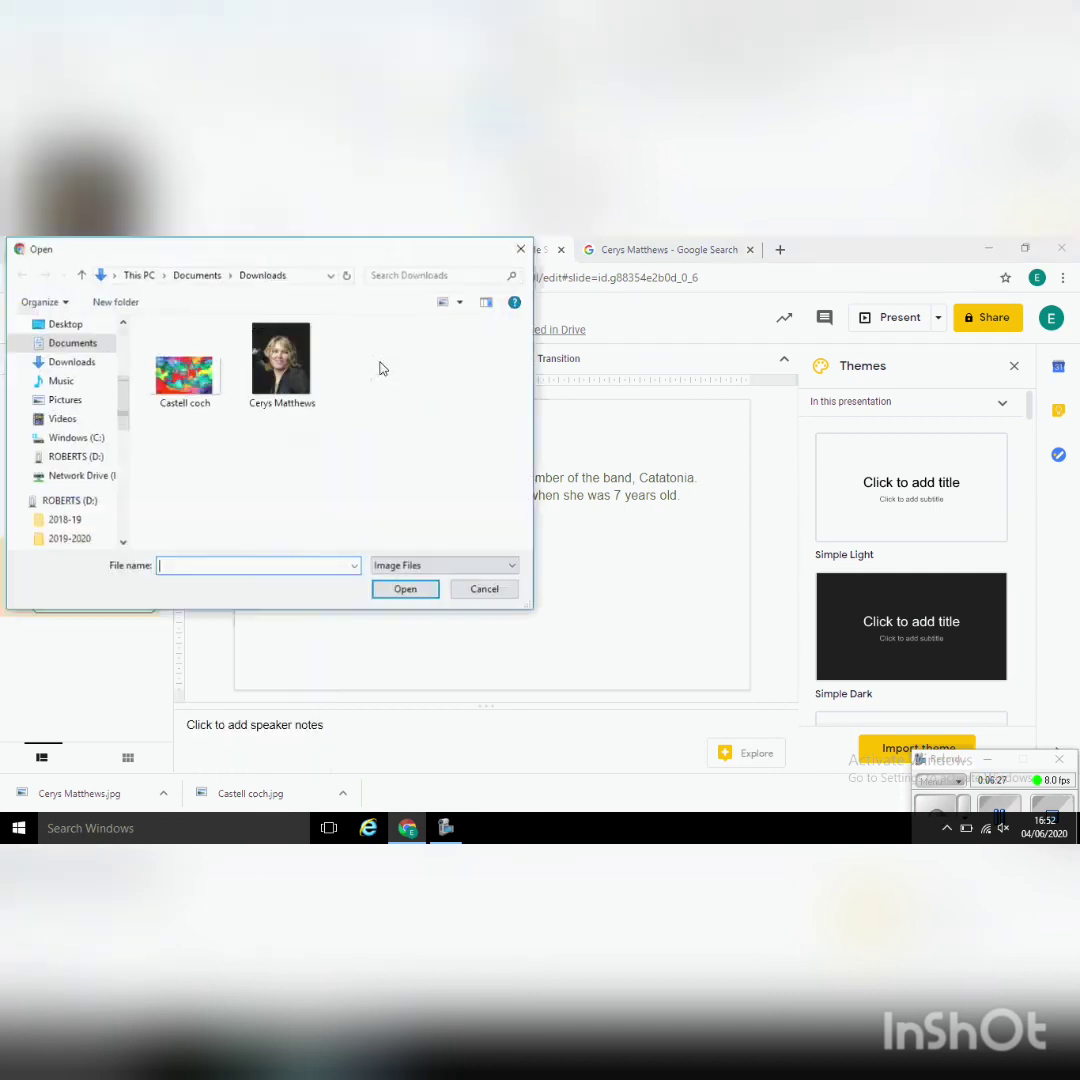
double_click(281, 358)
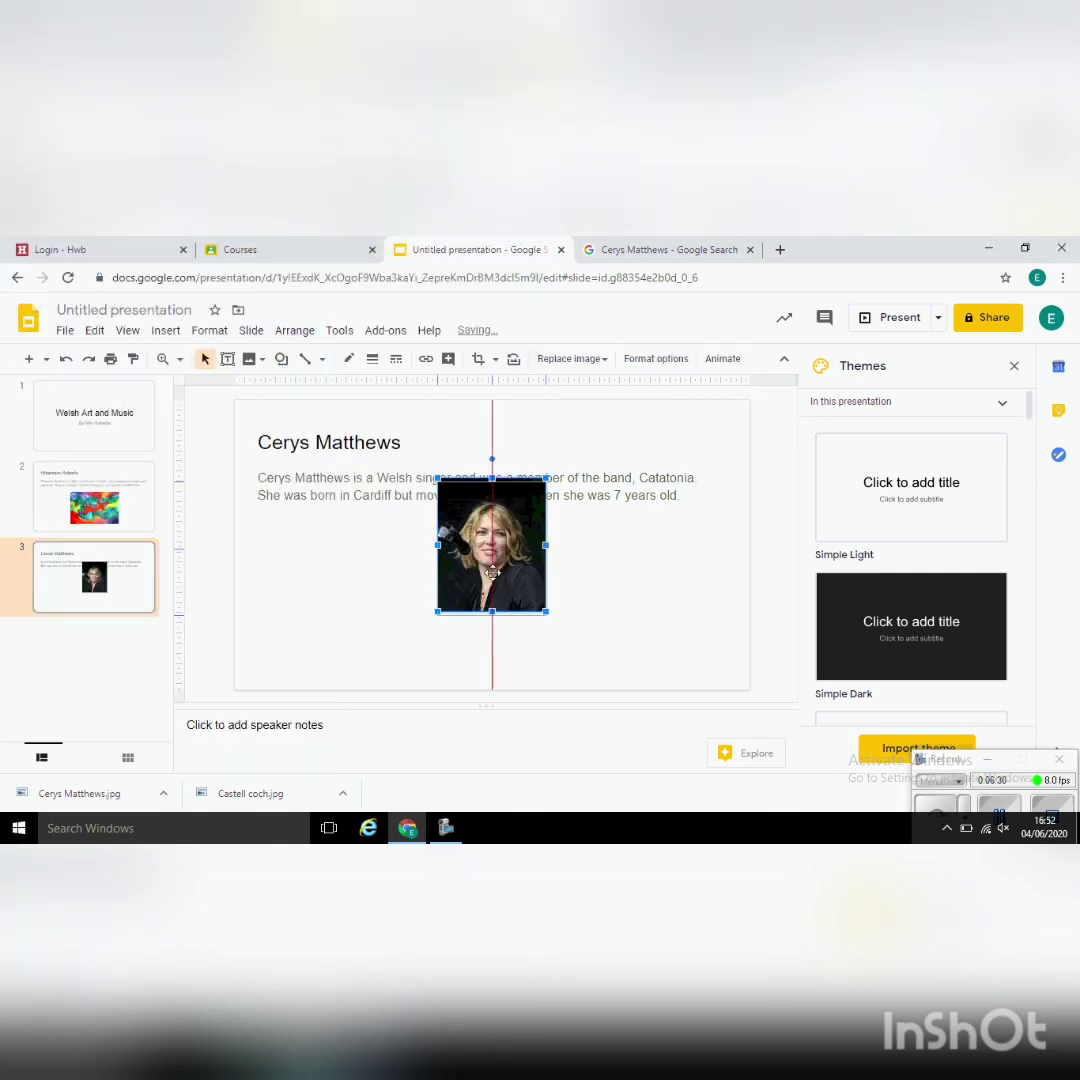
left_click_drag(492, 572, 492, 591)
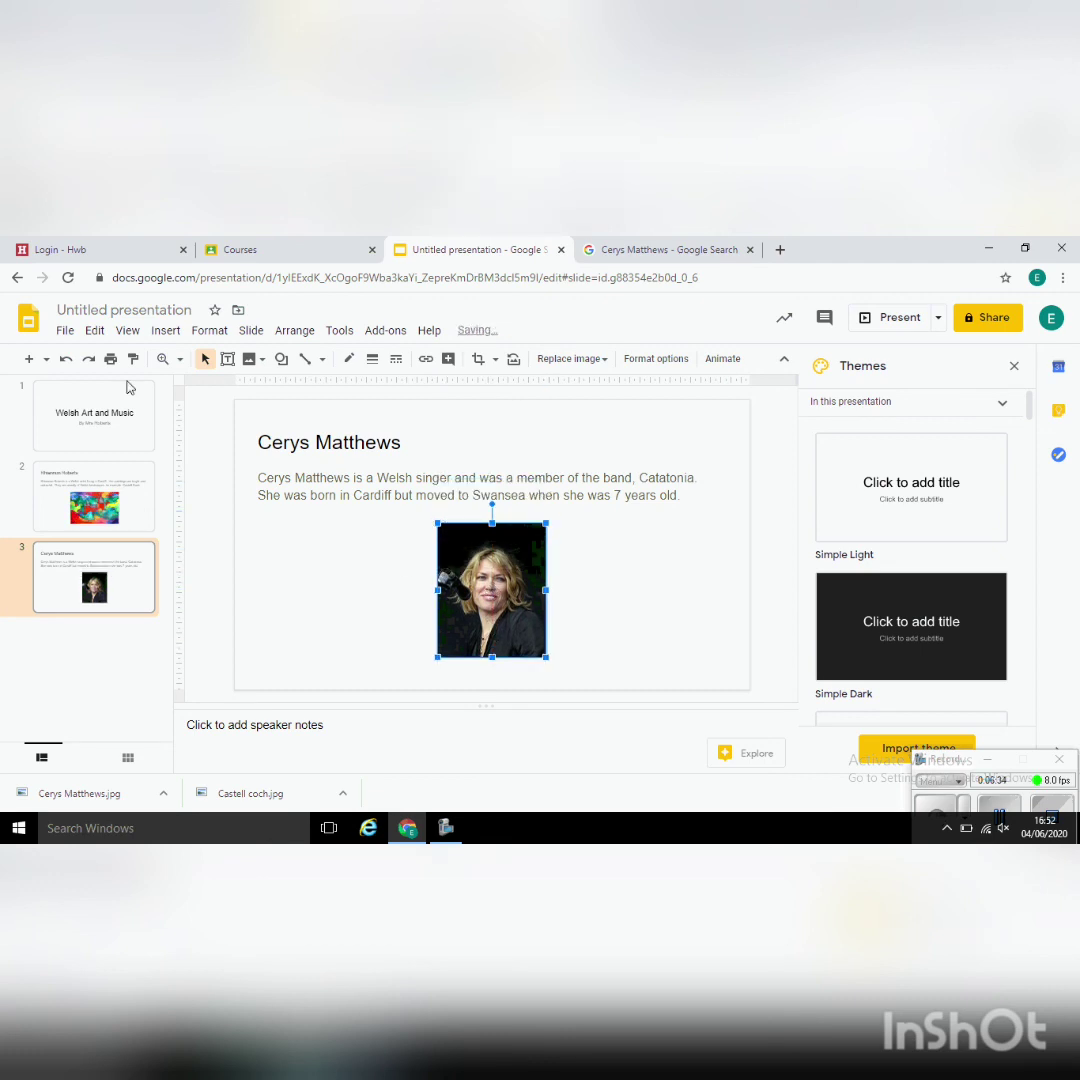
Add blank slide 4 directly after the Cerys Matthews slide.
left_click(30, 360)
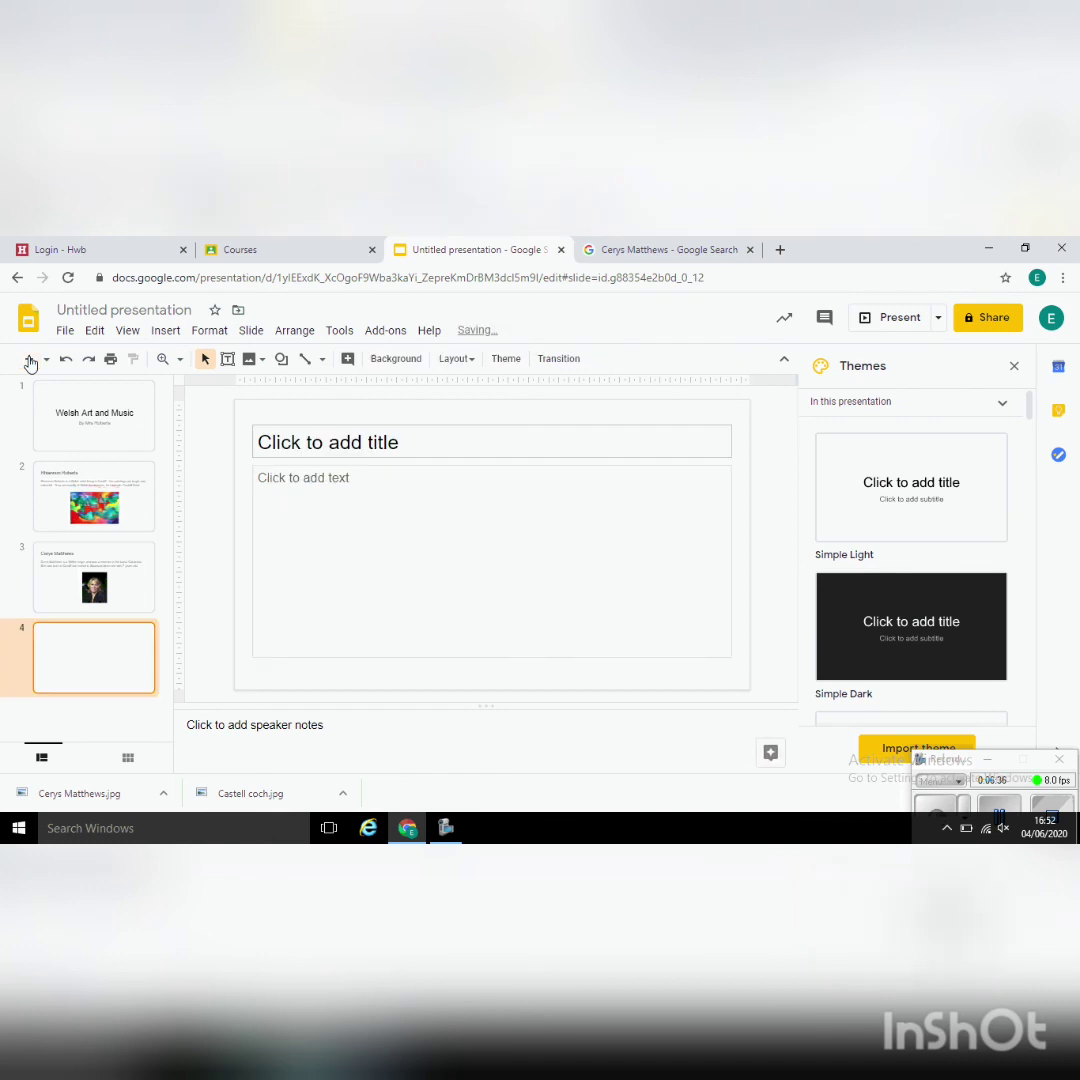